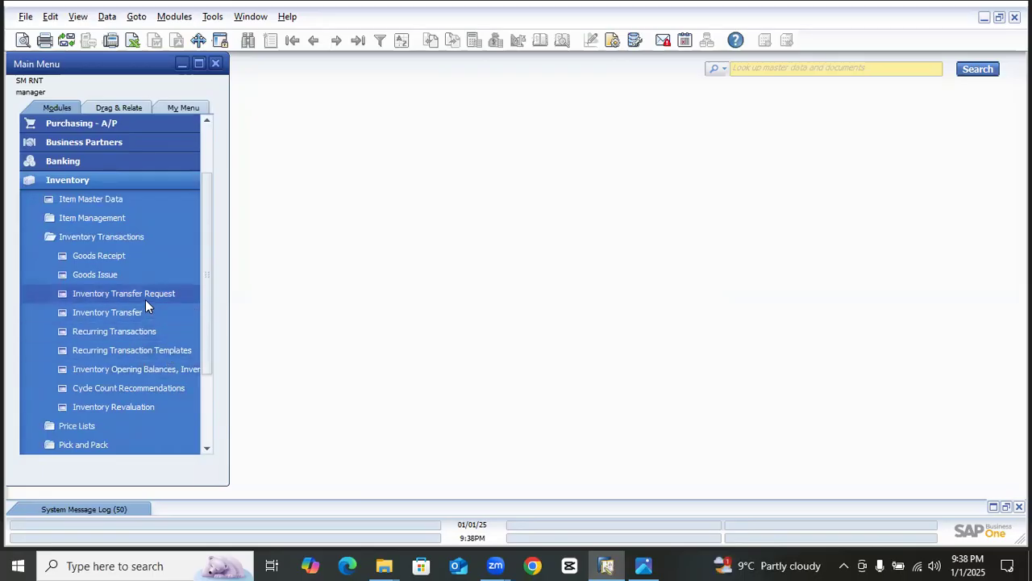
Step: Open the selection criteria for inventory opening balances
click(163, 371)
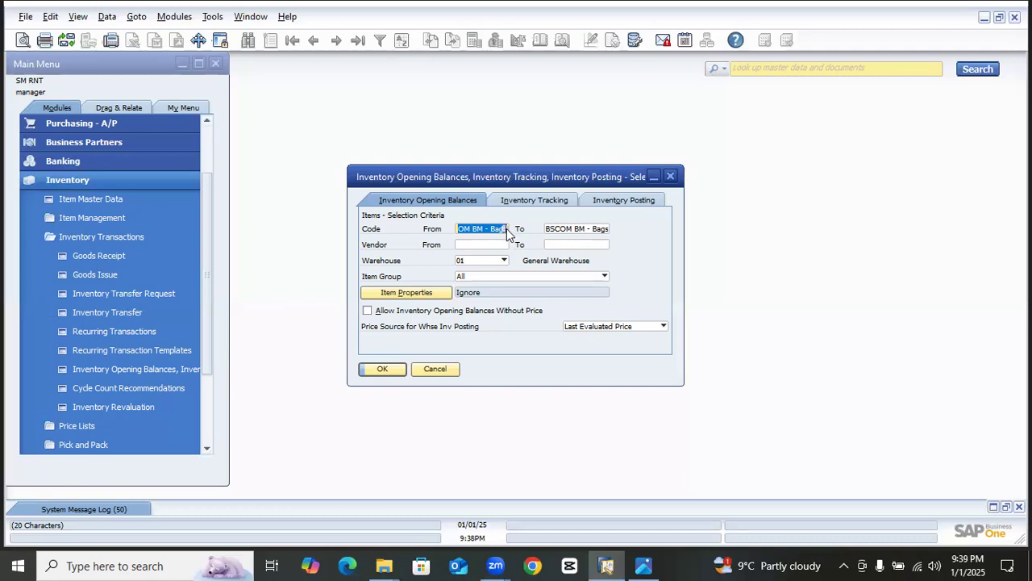
click(506, 228)
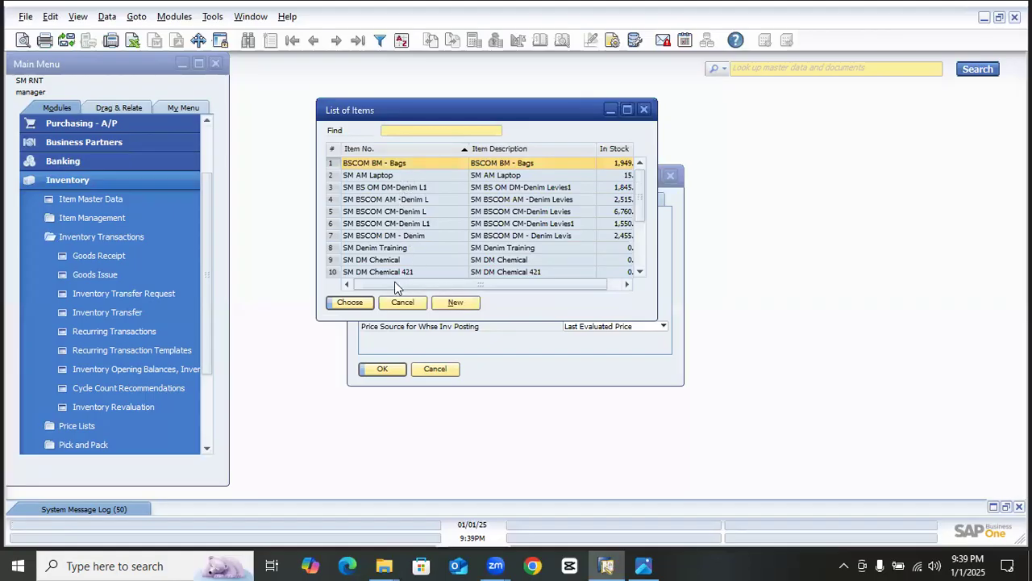
scroll(403, 271, down, 2)
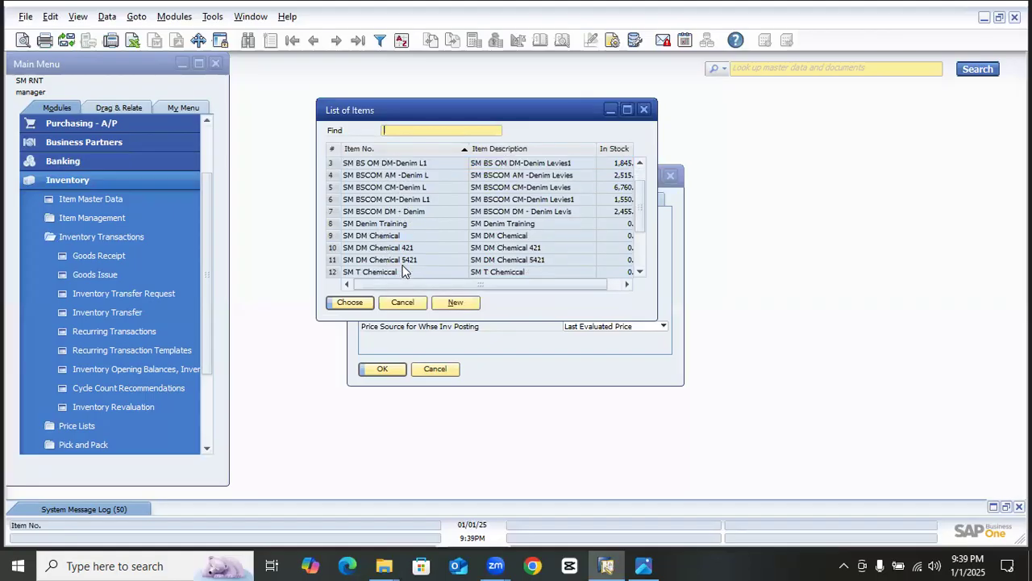
scroll(395, 264, down, 1)
double_click(386, 257)
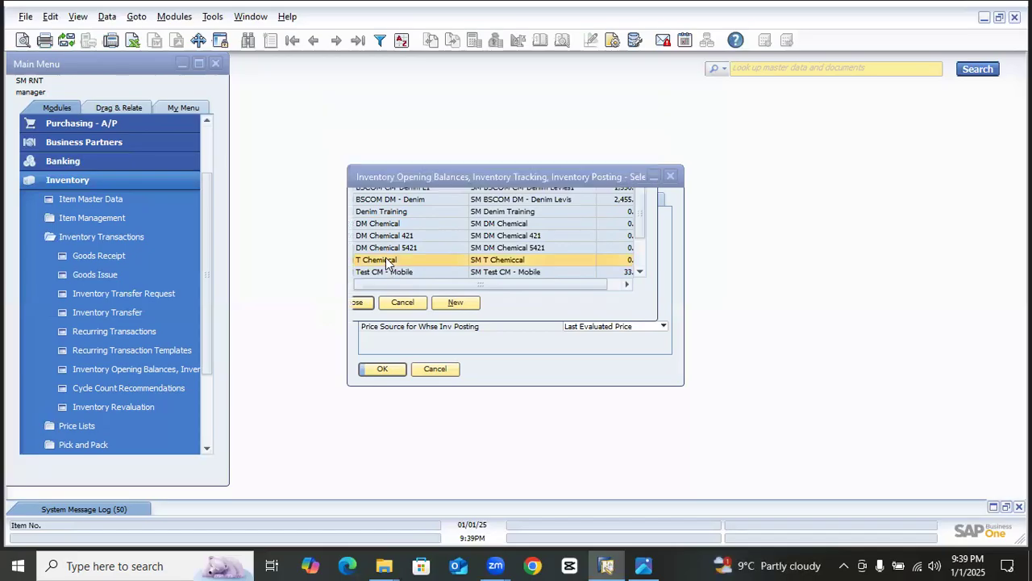
click(567, 232)
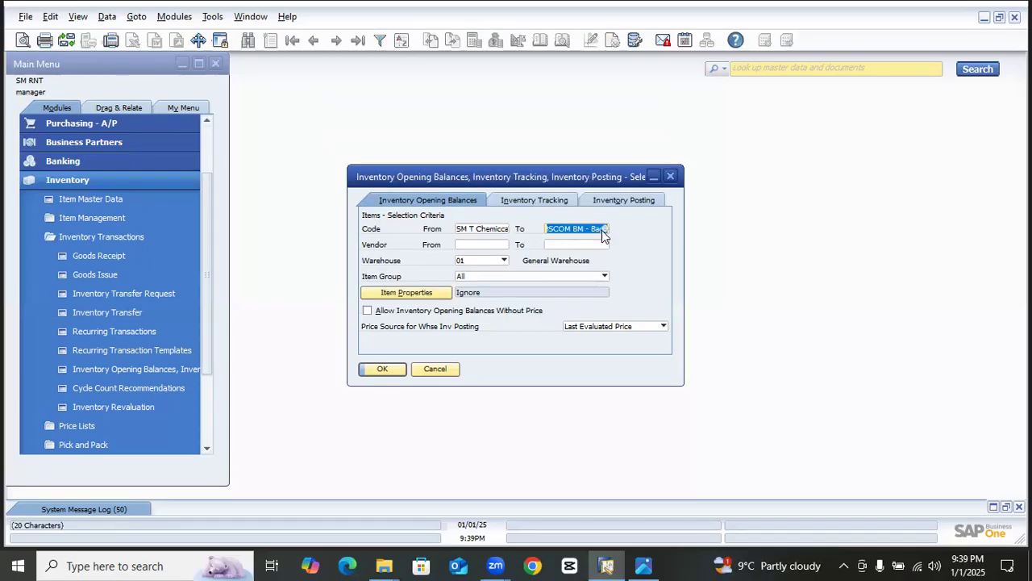
Step: Set the starting item code to BSCOM BM - Bags and apply the selection criteria to open its opening balance entry
click(503, 232)
click(503, 230)
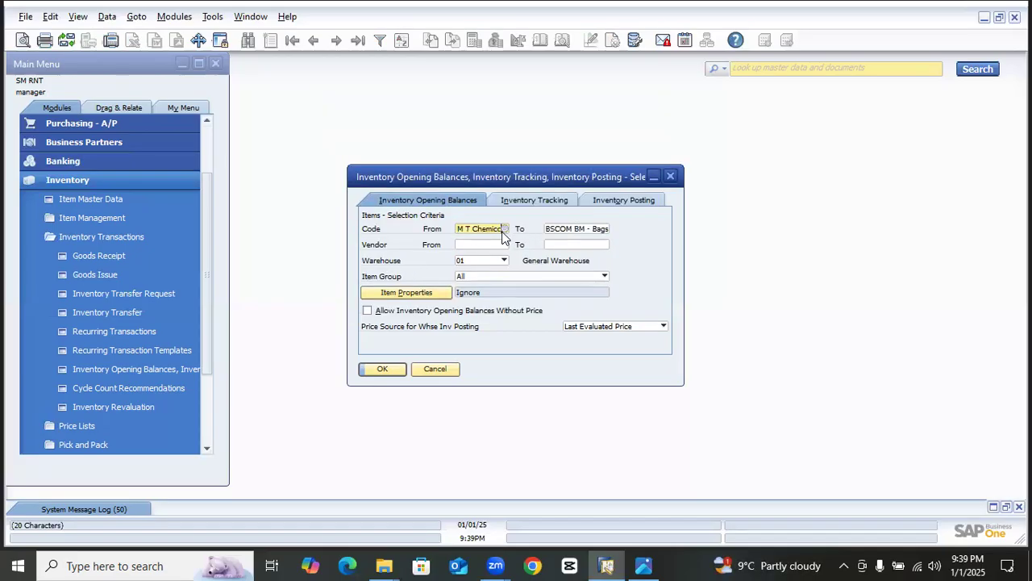
double_click(406, 166)
click(384, 369)
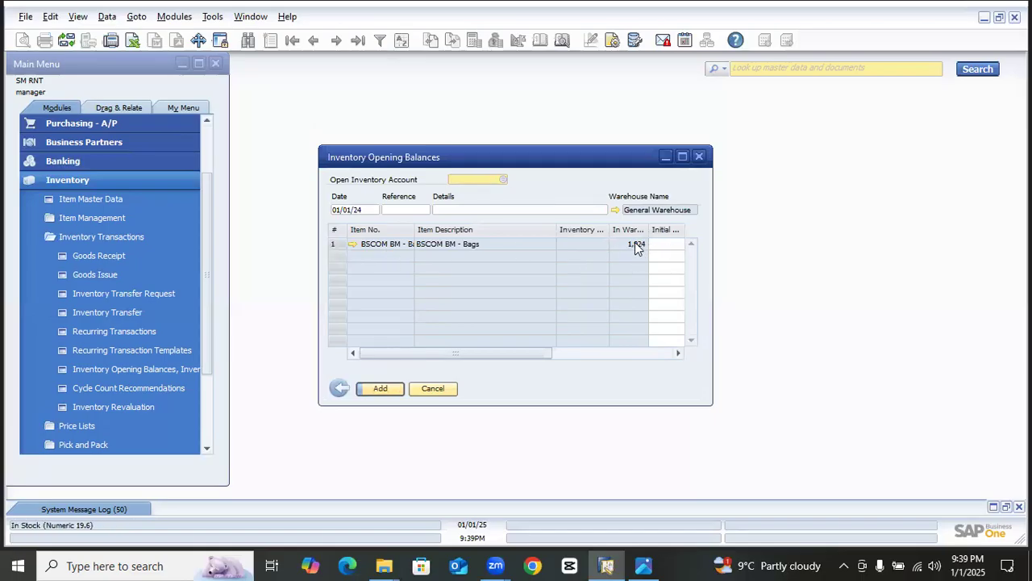
Step: Enter an initial quantity of 100 and a price of 4,500 for BSCOM BM - Bags
drag(466, 355, 541, 349)
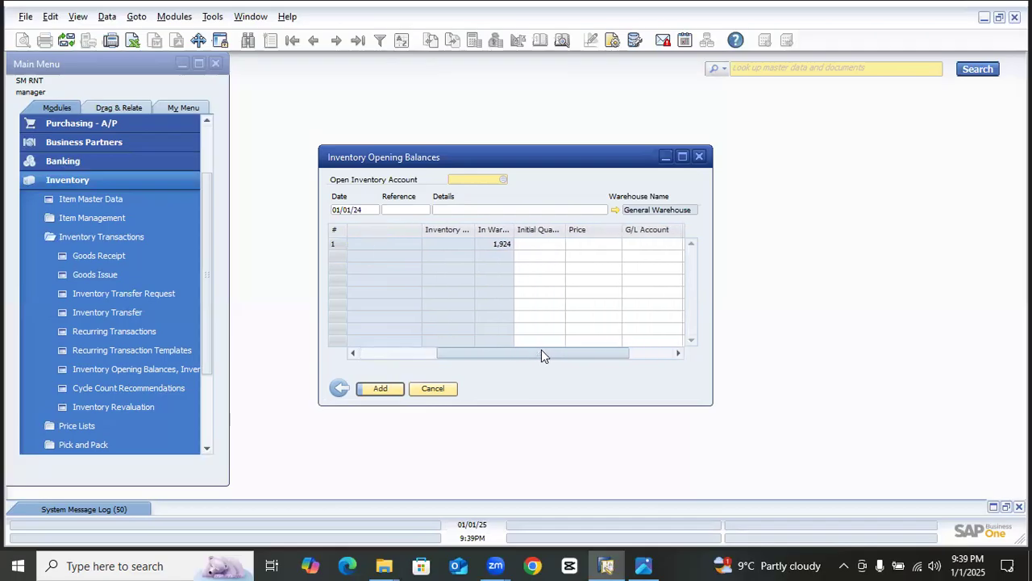
click(539, 244)
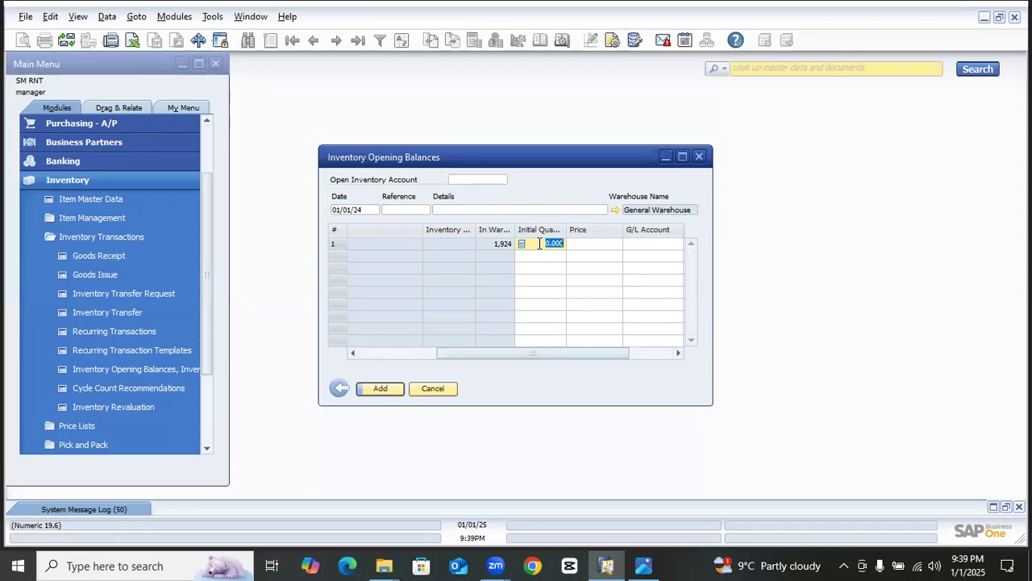
text(100)
key(Tab)
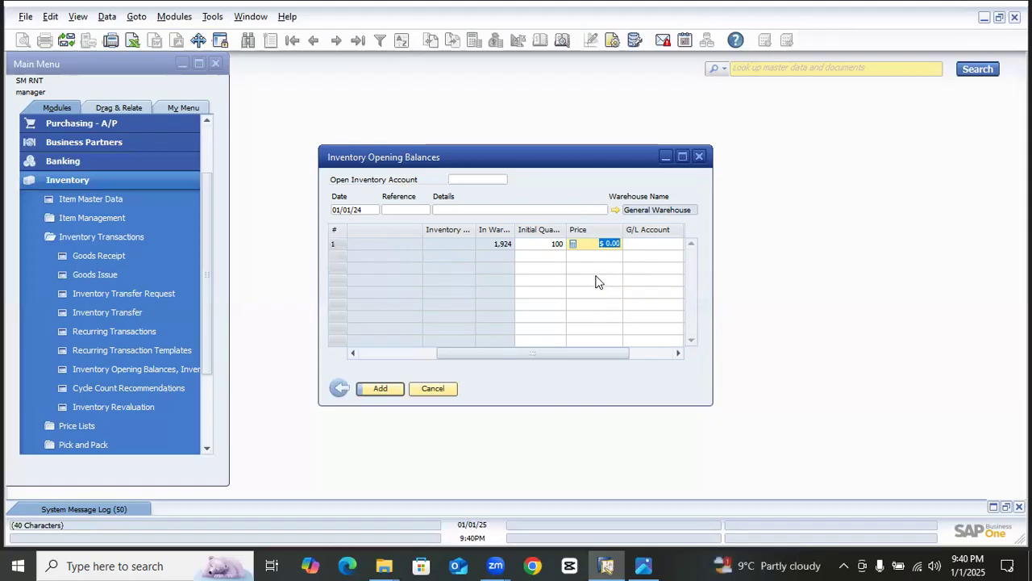
text(1)
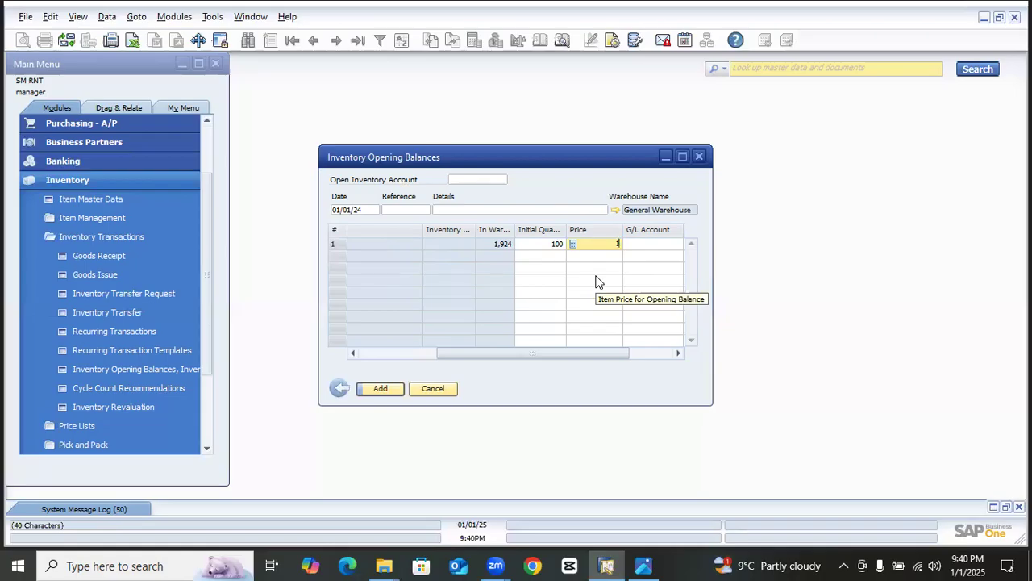
text(15)
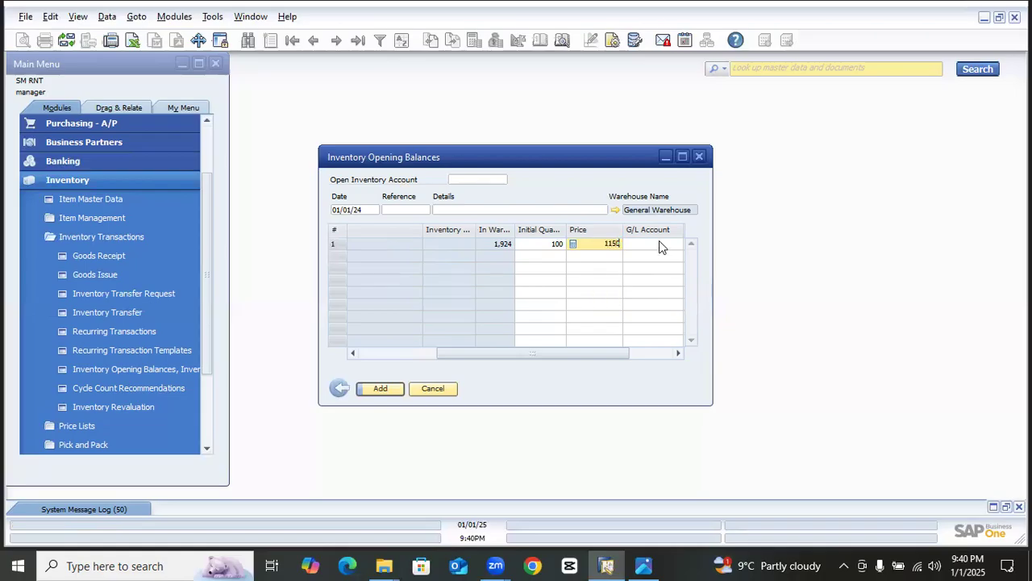
text(0)
double_click(604, 244)
text(4500)
Step: Assign the Inventory - Raw Material account as the G/L account of the BSCOM BM - Bags row
click(645, 245)
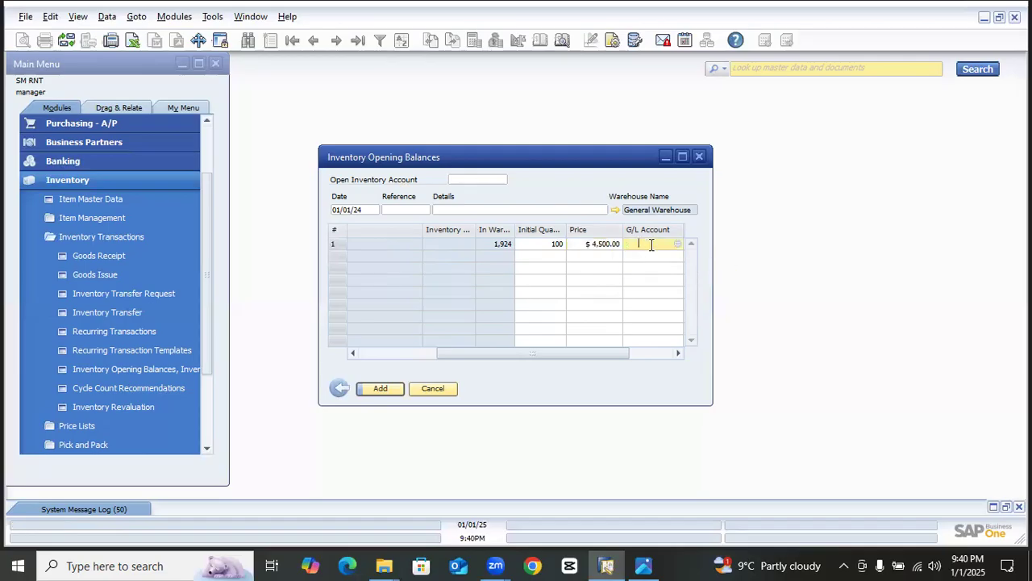
click(678, 245)
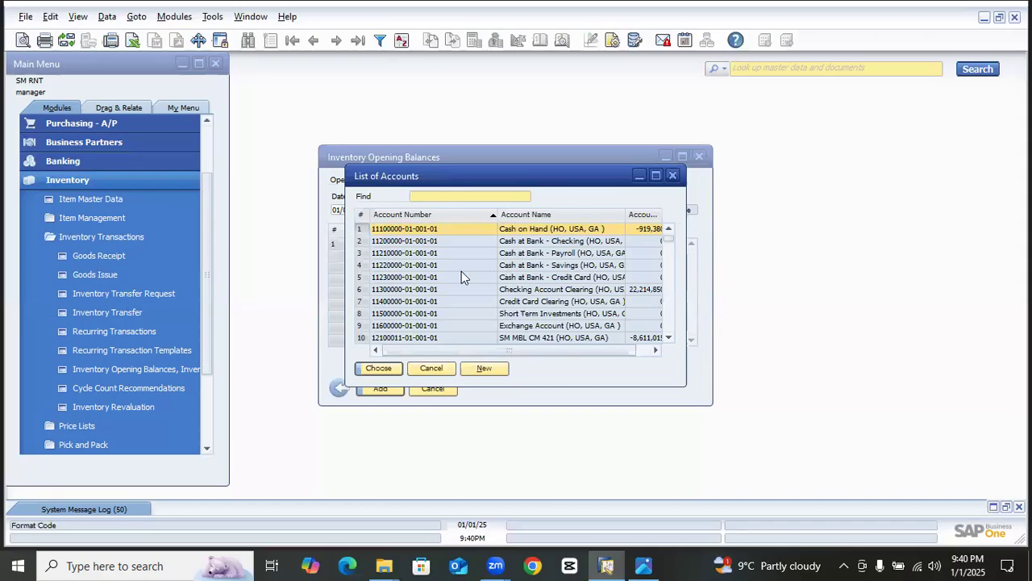
scroll(532, 306, down, 5)
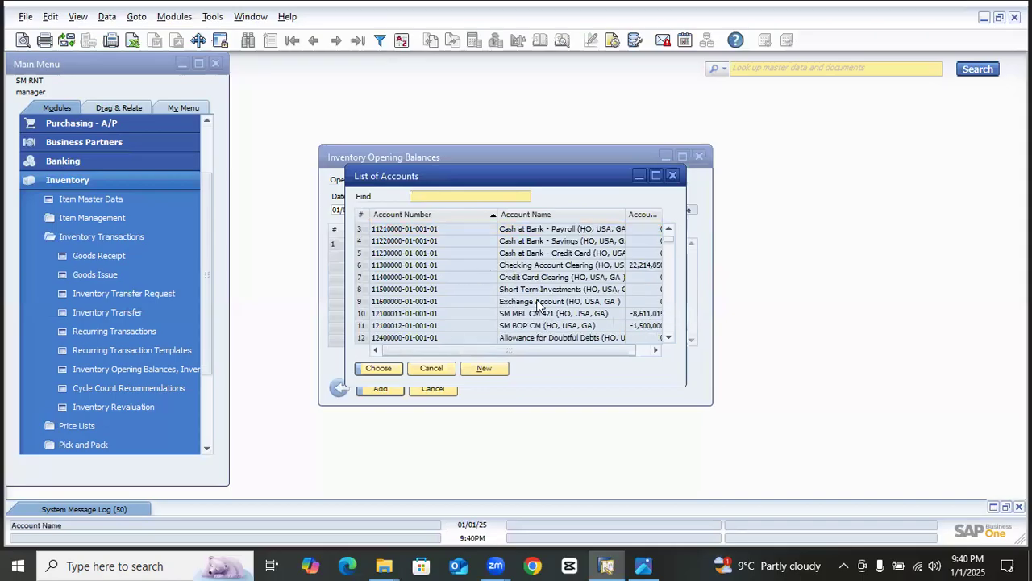
scroll(538, 305, down, 5)
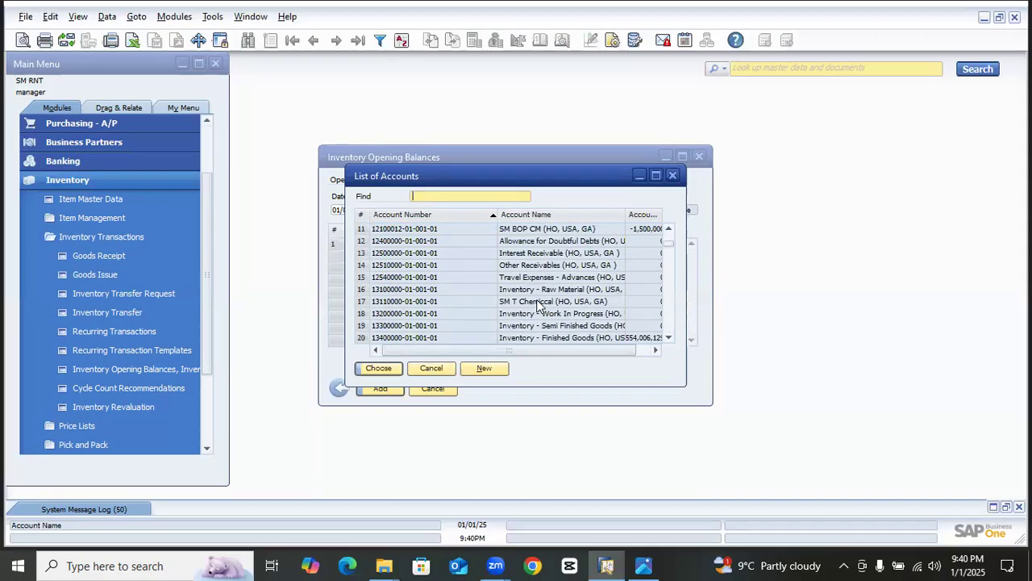
double_click(529, 290)
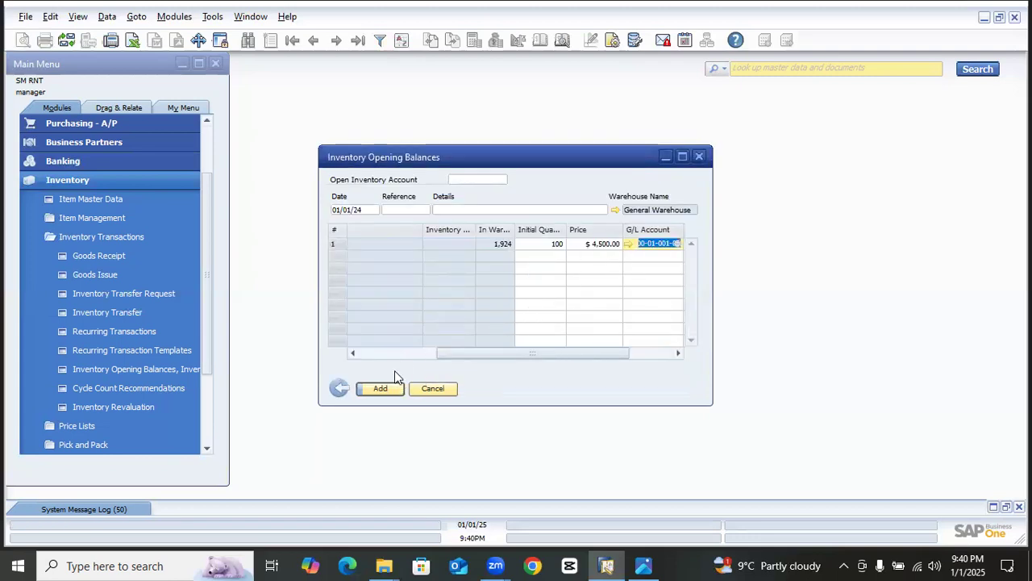
Step: Copy the item description from the master data record of BSCOM BM - Bags and close the record
click(460, 209)
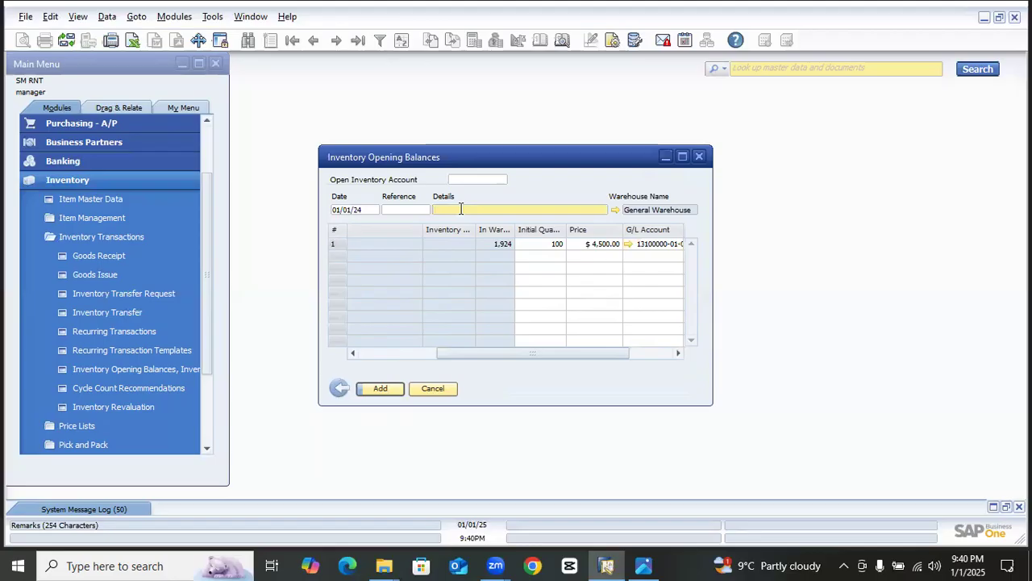
click(392, 354)
click(353, 243)
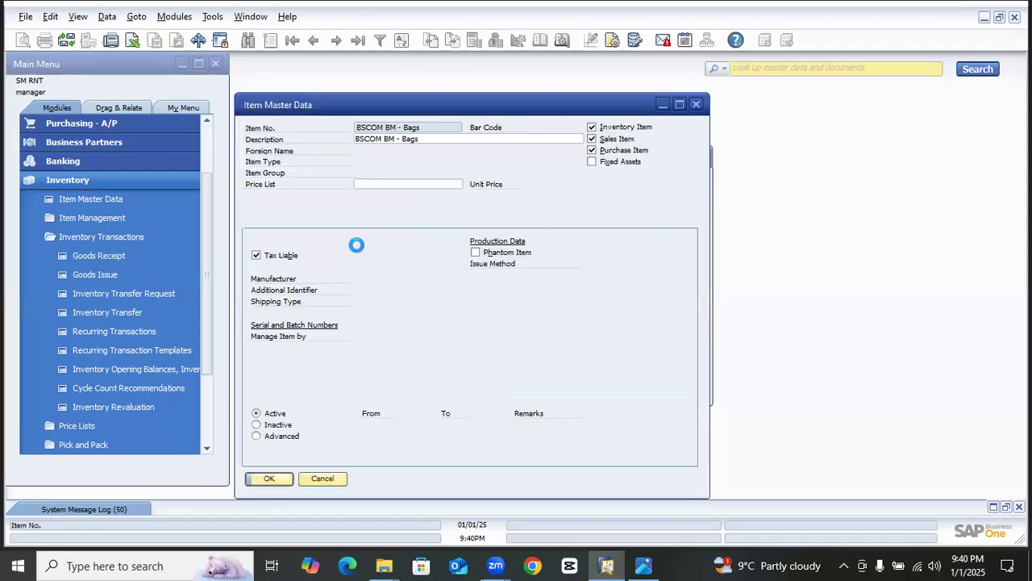
click(189, 99)
key(ctrl+c)
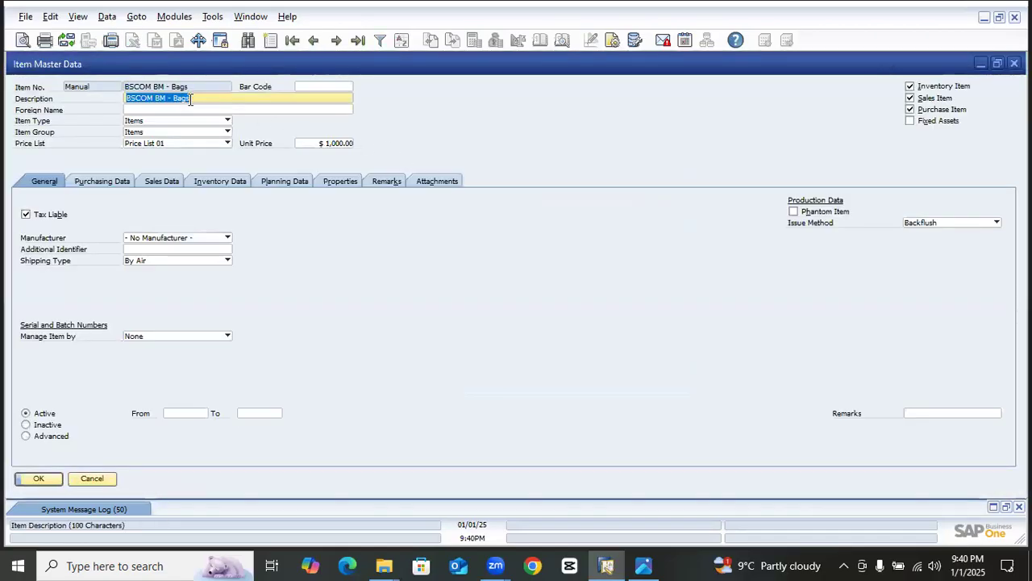
click(1014, 62)
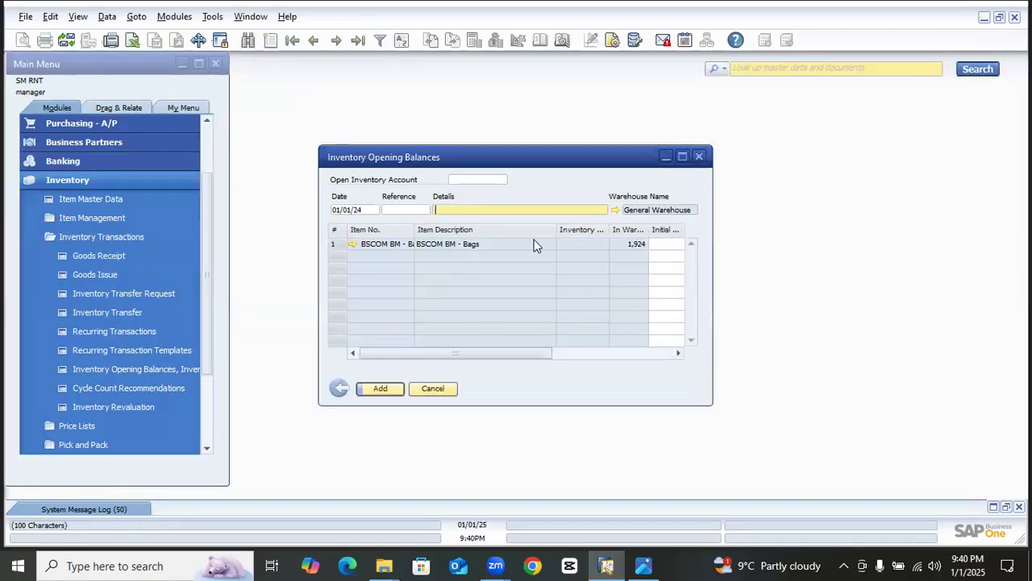
Step: Fill in the details as "BSCOM BM - Bags as opening Balance" using the copied description, and add the opening balance
key(ctrl+v)
text(a)
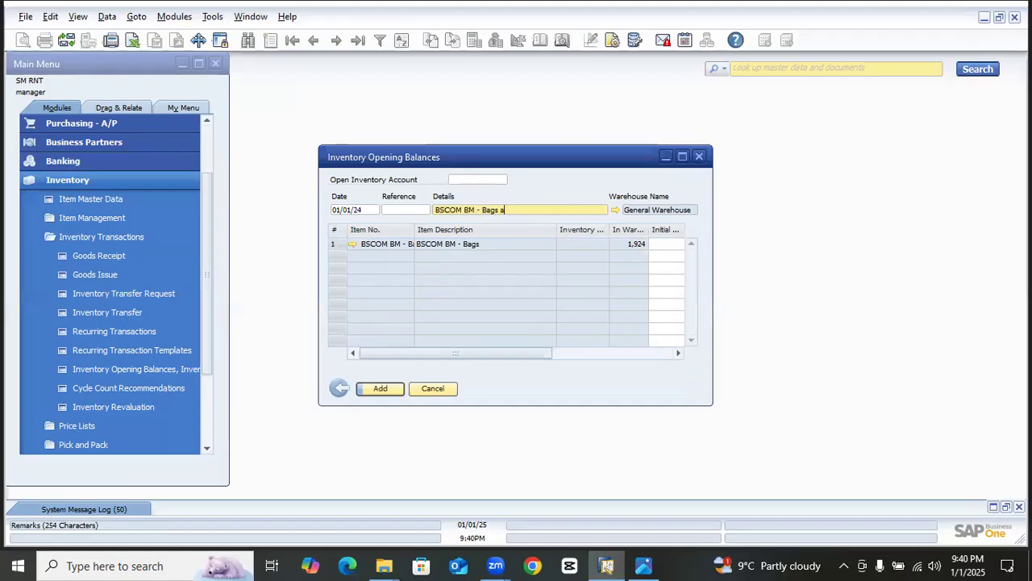
text(s opening Balance)
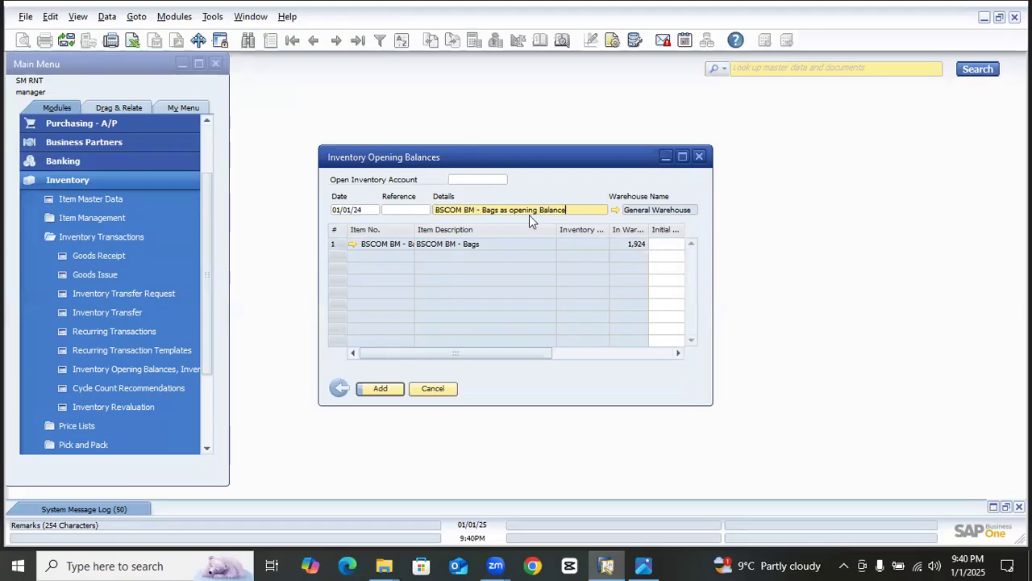
click(391, 390)
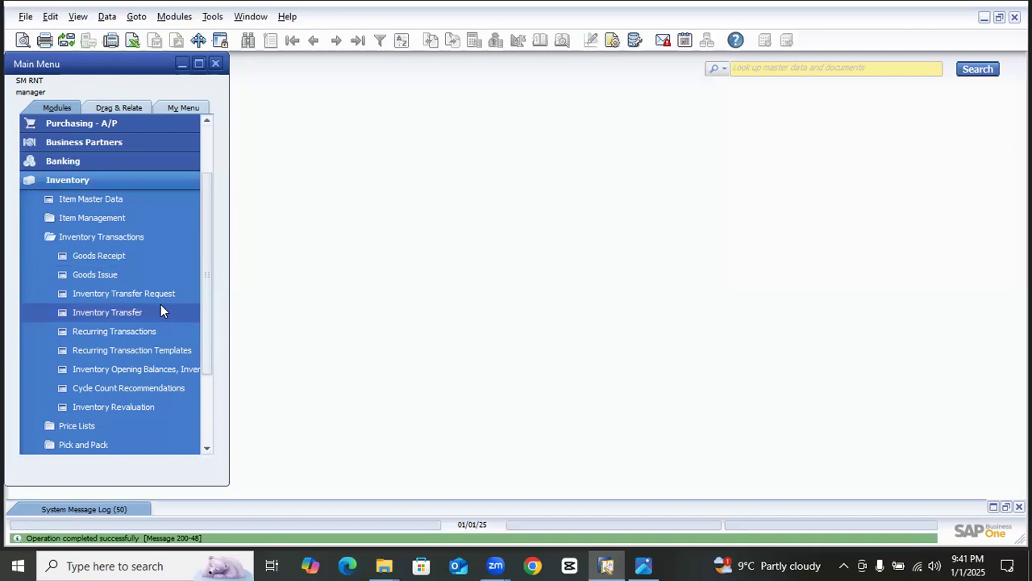
Step: Reopen the inventory opening balances selection criteria and set the starting item code to SM Denim Training
click(190, 370)
click(600, 229)
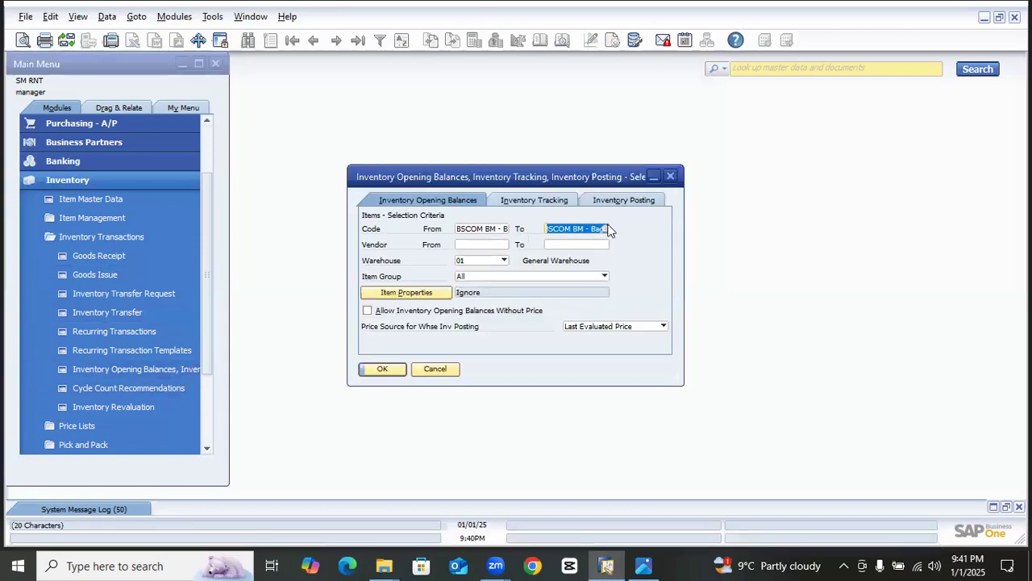
click(611, 229)
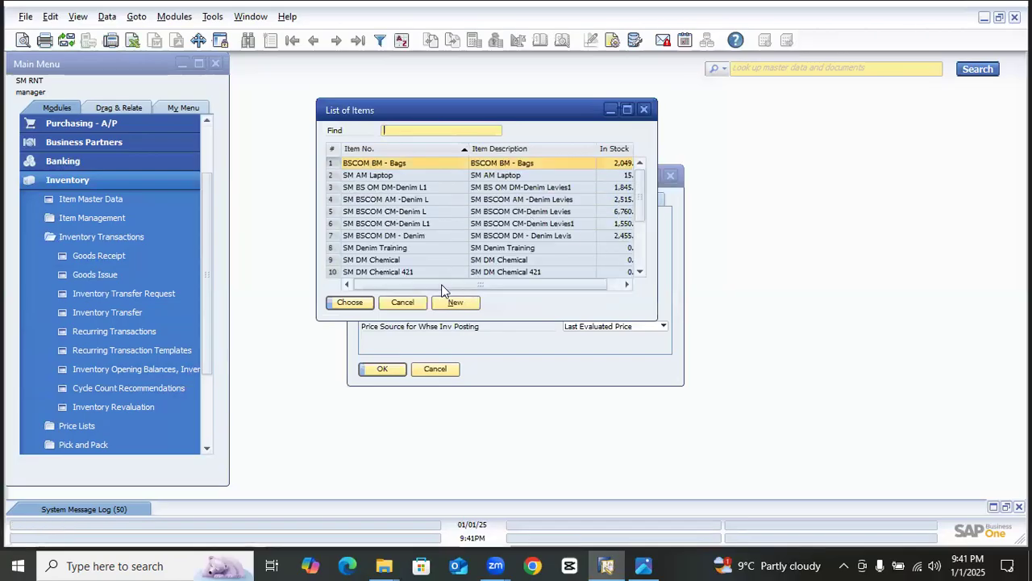
click(420, 302)
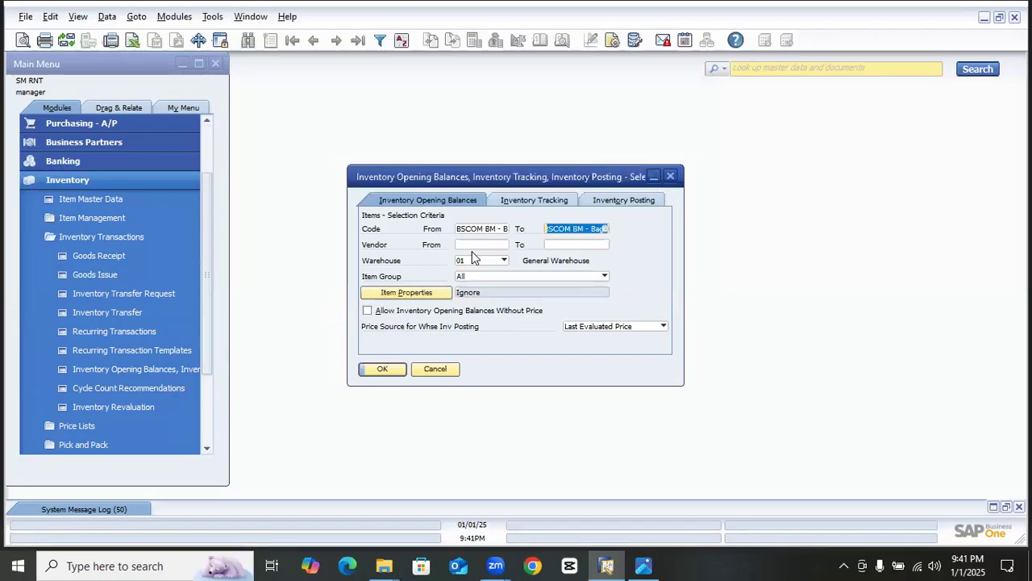
click(495, 229)
click(503, 230)
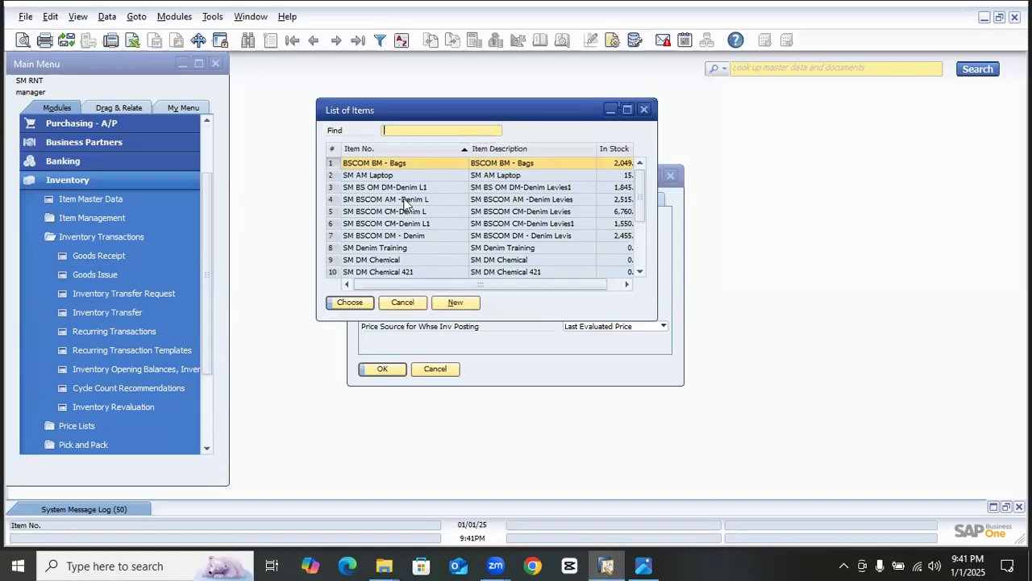
double_click(388, 248)
Step: Set the ending item code to SM DM Chemical 421 and apply the selection criteria
click(575, 229)
click(605, 230)
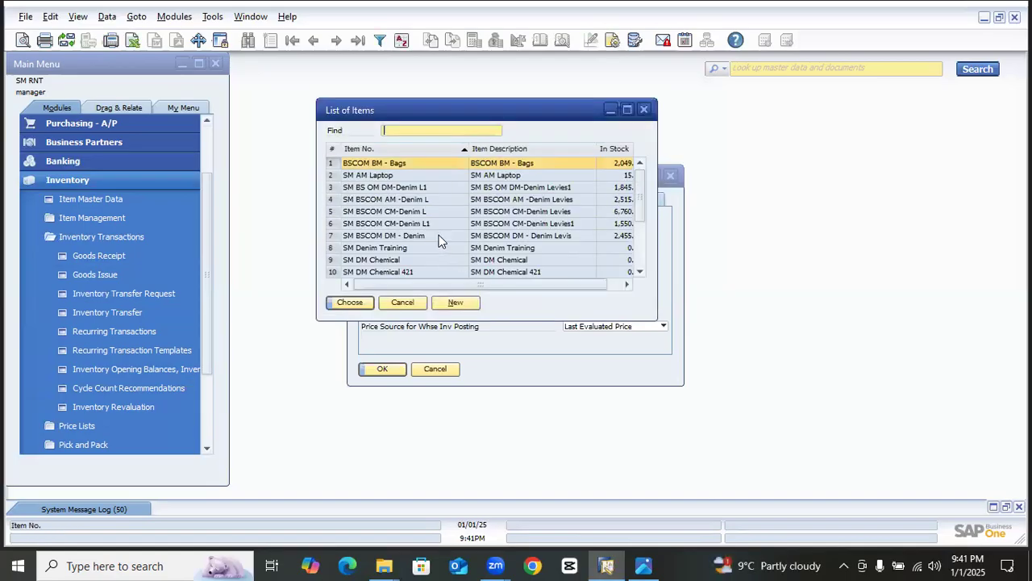
double_click(406, 272)
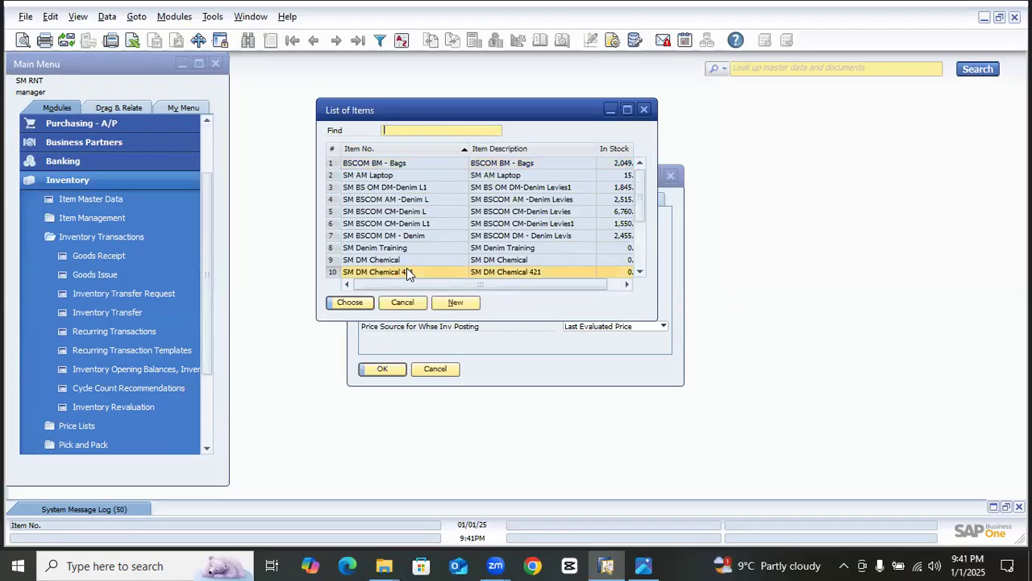
click(382, 369)
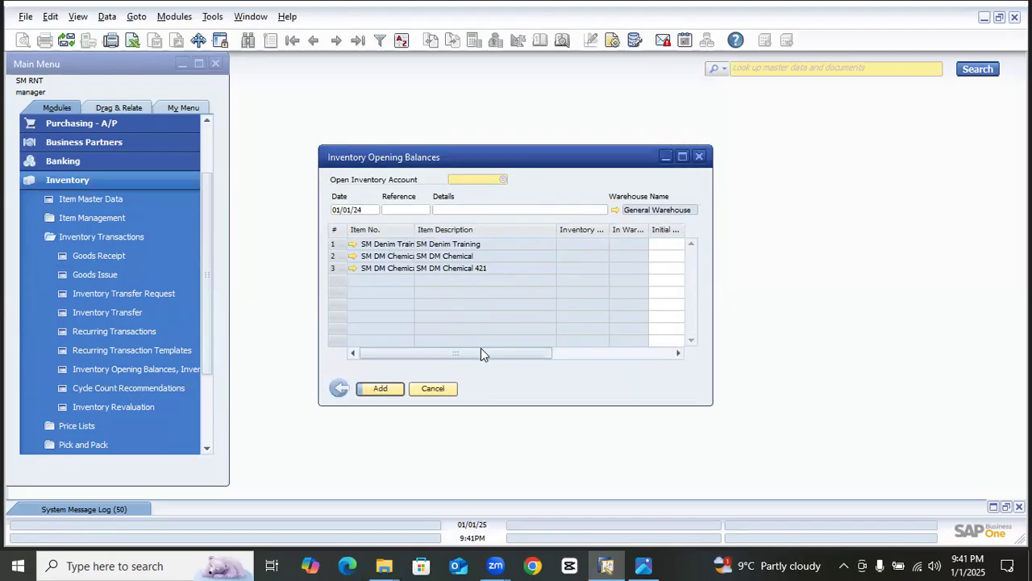
Step: Enter an initial quantity of 10 and a price of 1,100 for SM Denim Training
drag(480, 353, 516, 353)
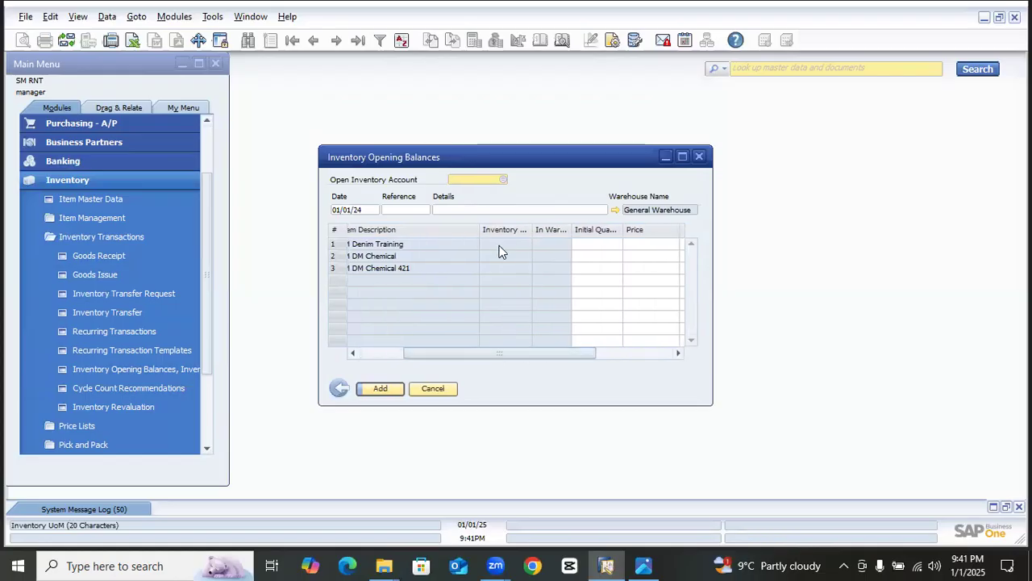
click(595, 243)
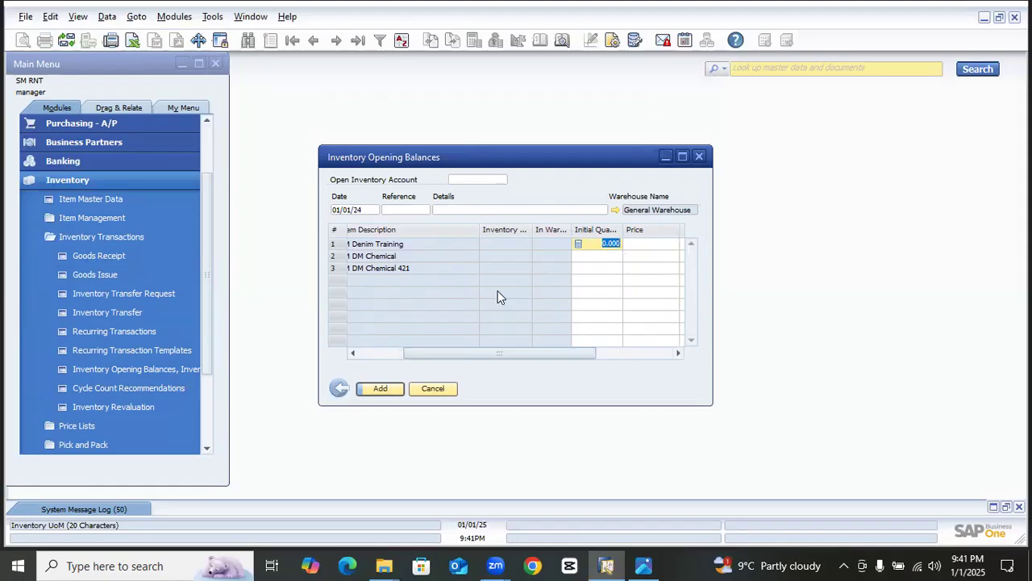
text(10)
key(Down)
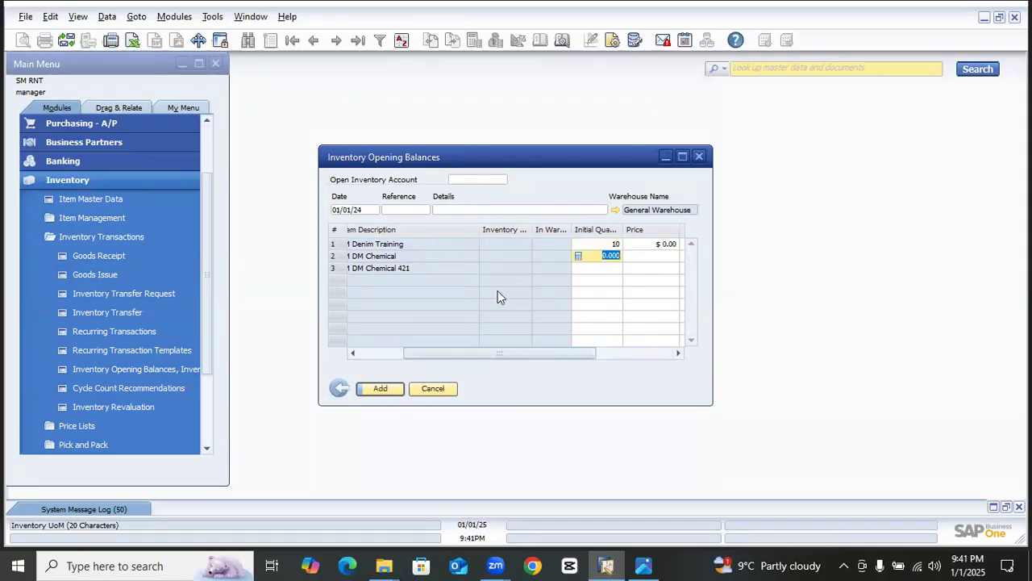
click(660, 244)
text(1,100)
click(636, 252)
Step: Enter an initial quantity of 150 and a price of 2,200 for SM DM Chemical
click(603, 258)
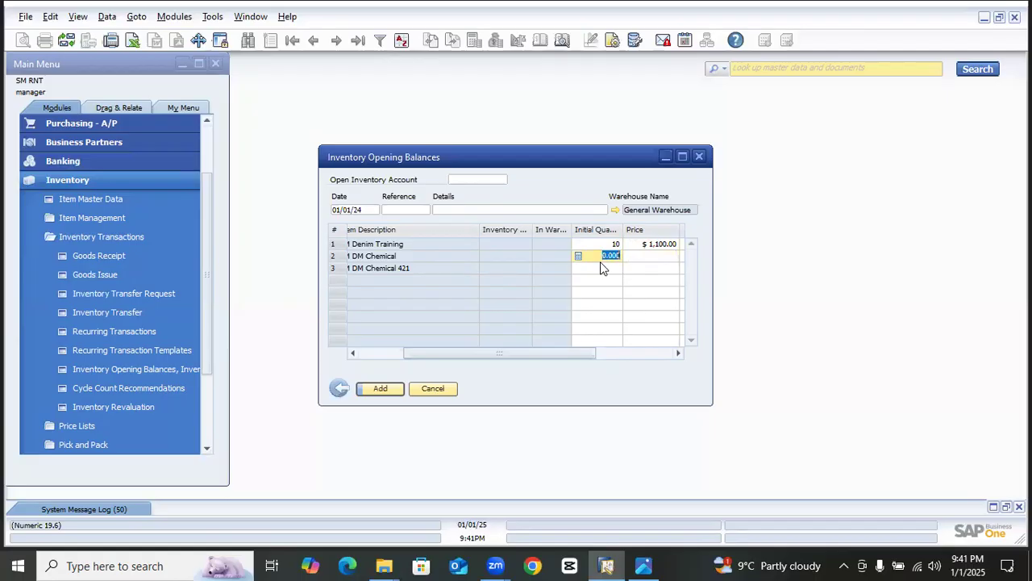
text(150)
click(659, 249)
click(659, 256)
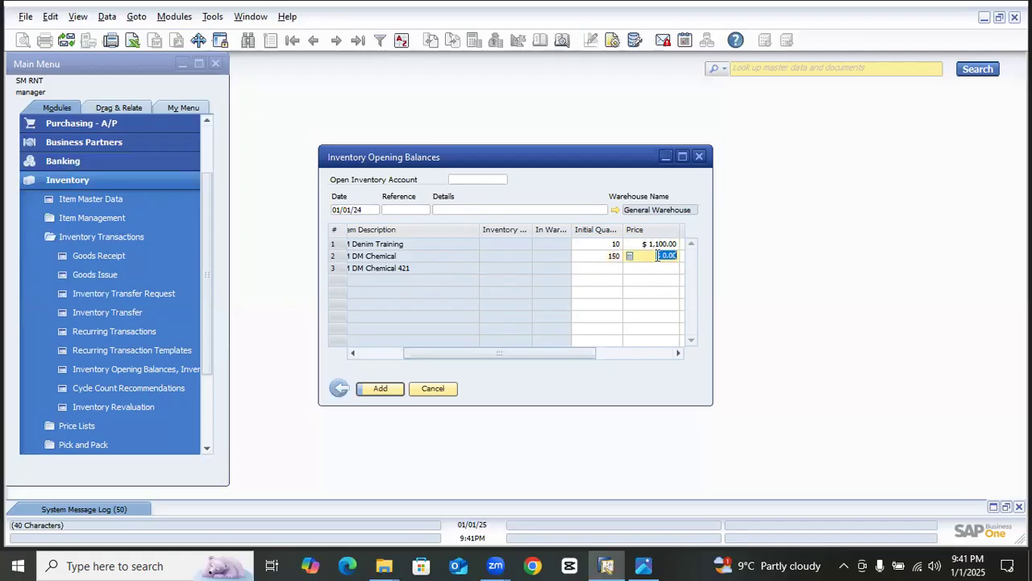
text(2,2)
text(00)
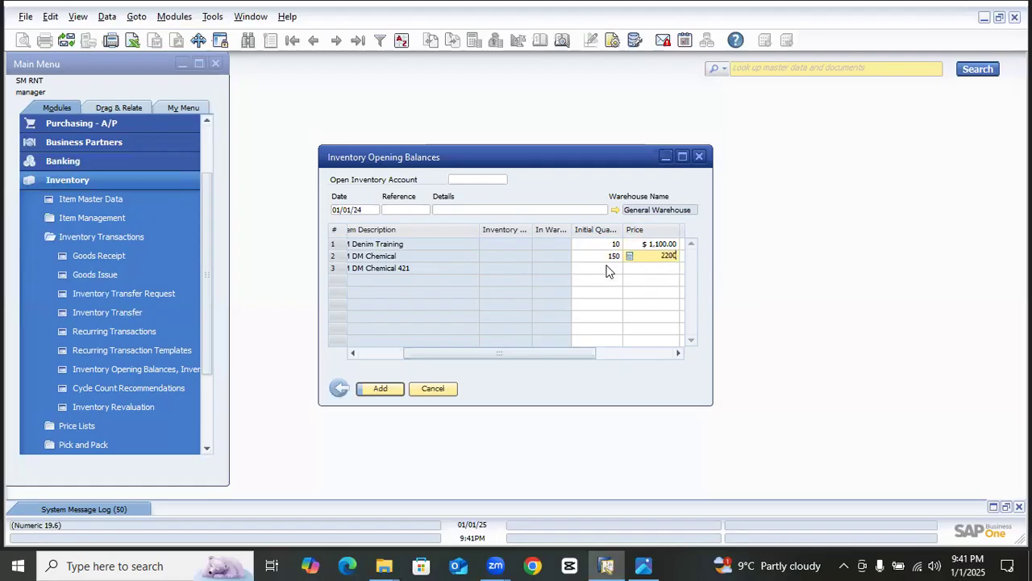
Step: Enter an initial quantity of 50 and a price of 1,800 for SM DM Chemical 421
click(611, 269)
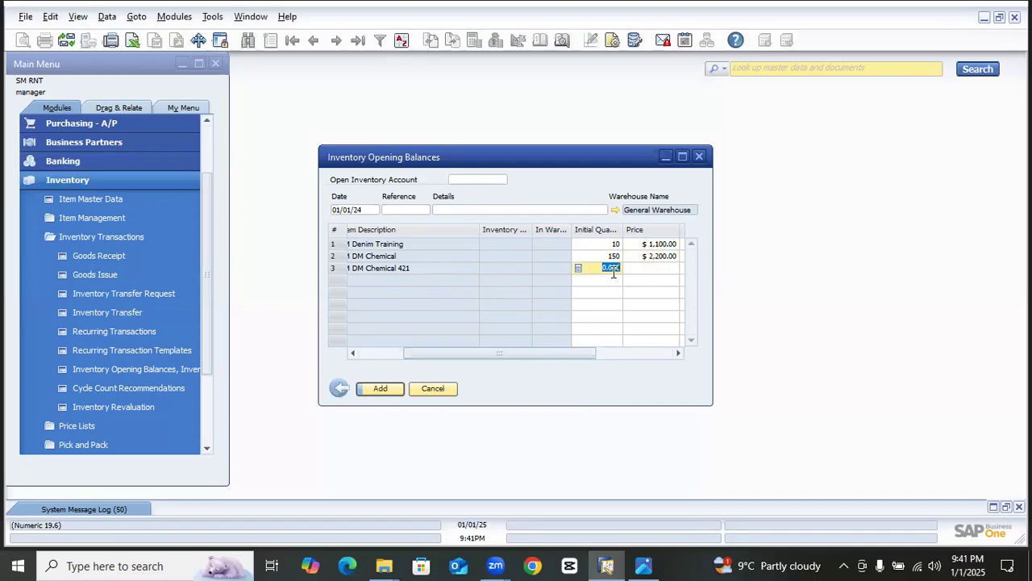
text(50)
click(649, 269)
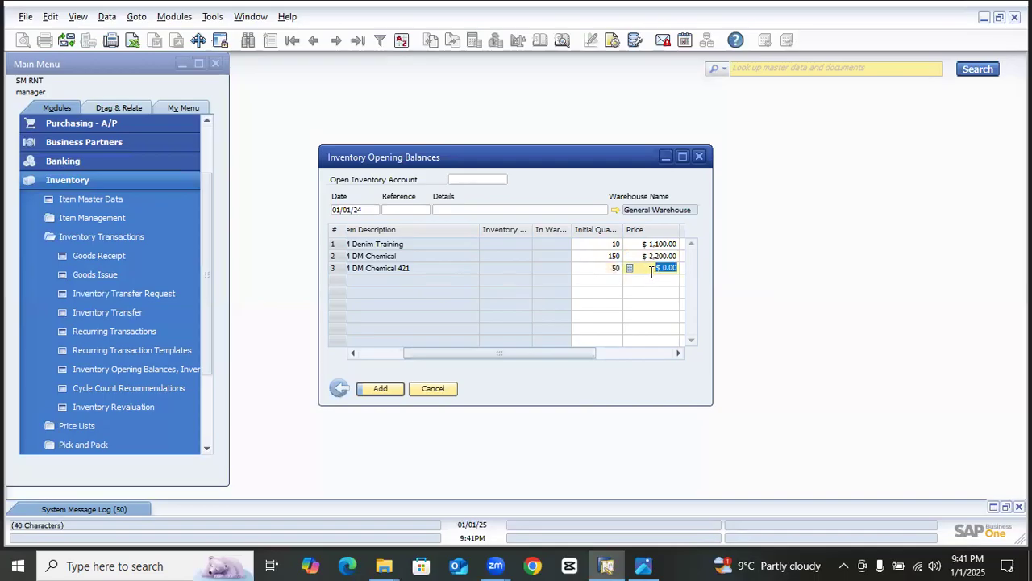
text(1800)
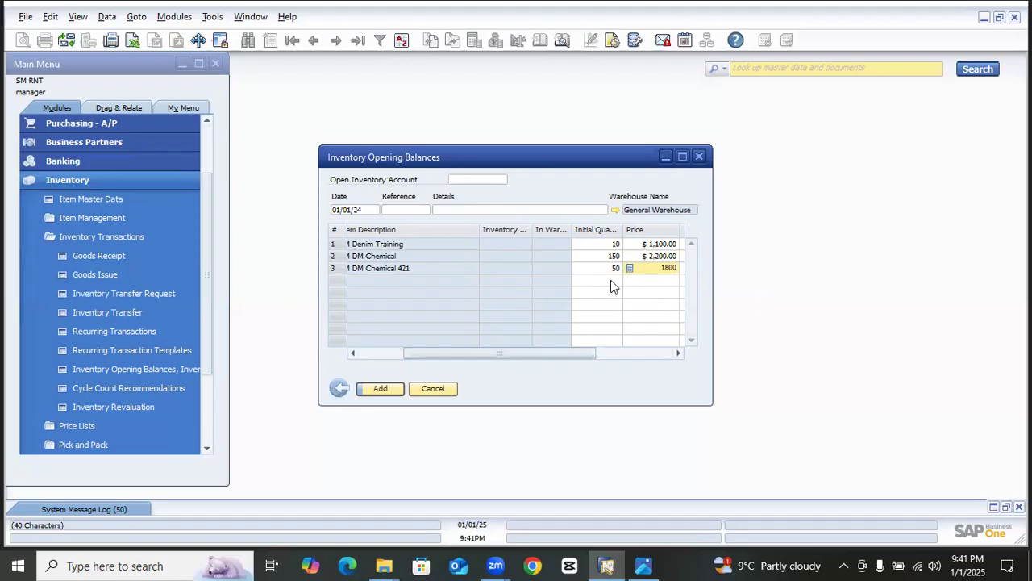
click(649, 255)
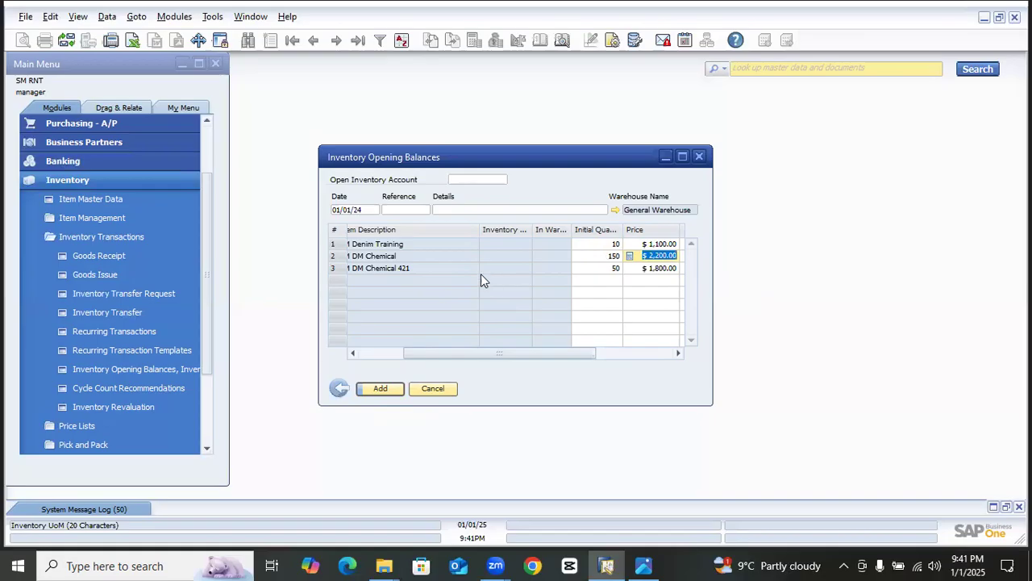
Step: Set the price of SM DM Chemical to 1,100 and try to add the opening balances
click(400, 388)
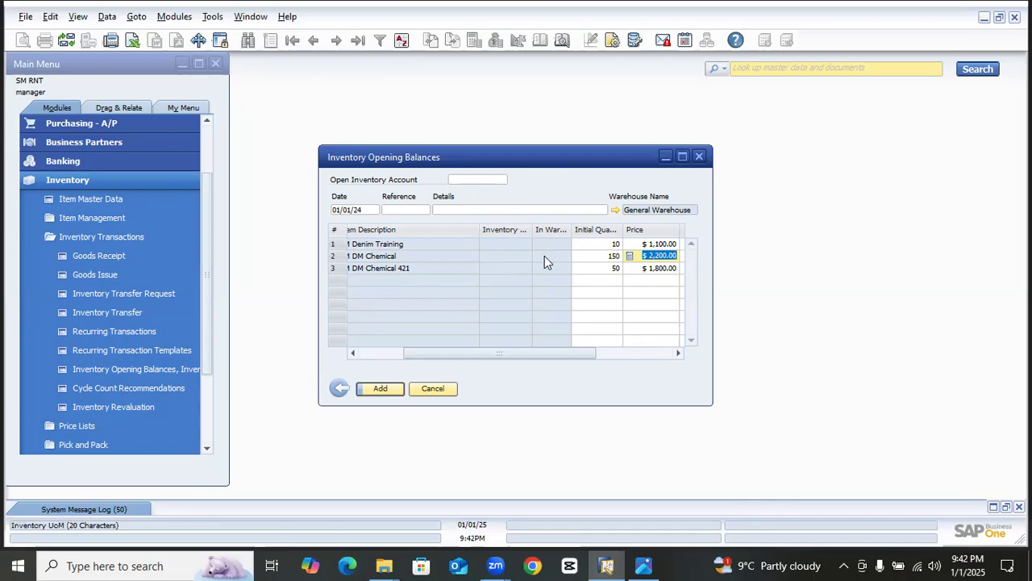
click(614, 257)
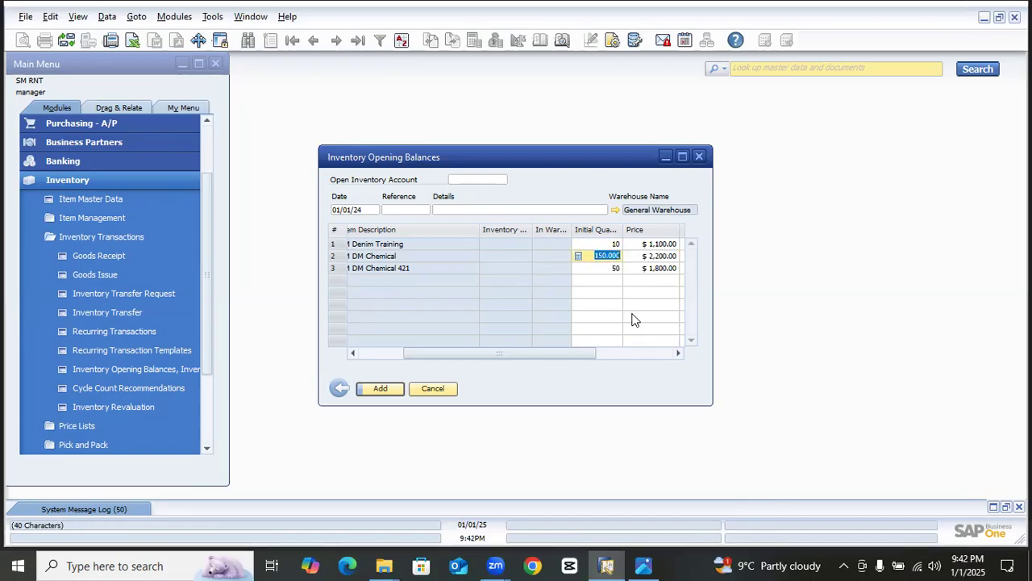
key(Tab)
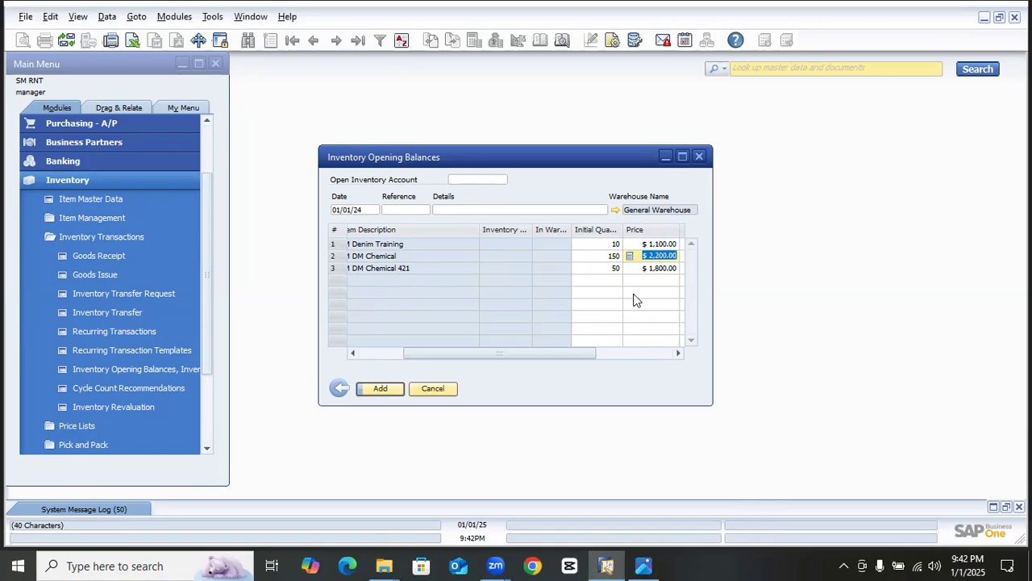
text(1100)
key(Tab)
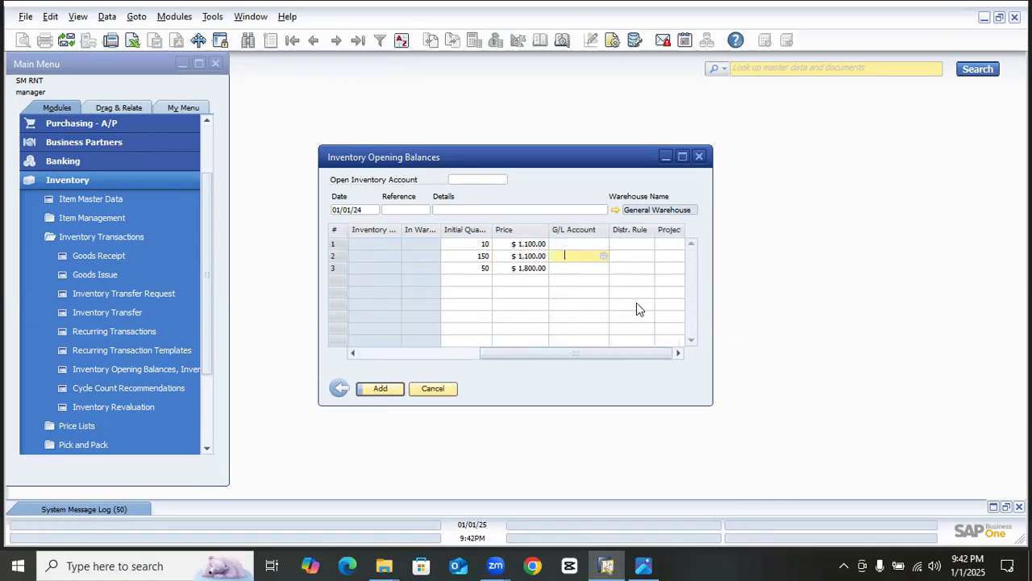
click(395, 389)
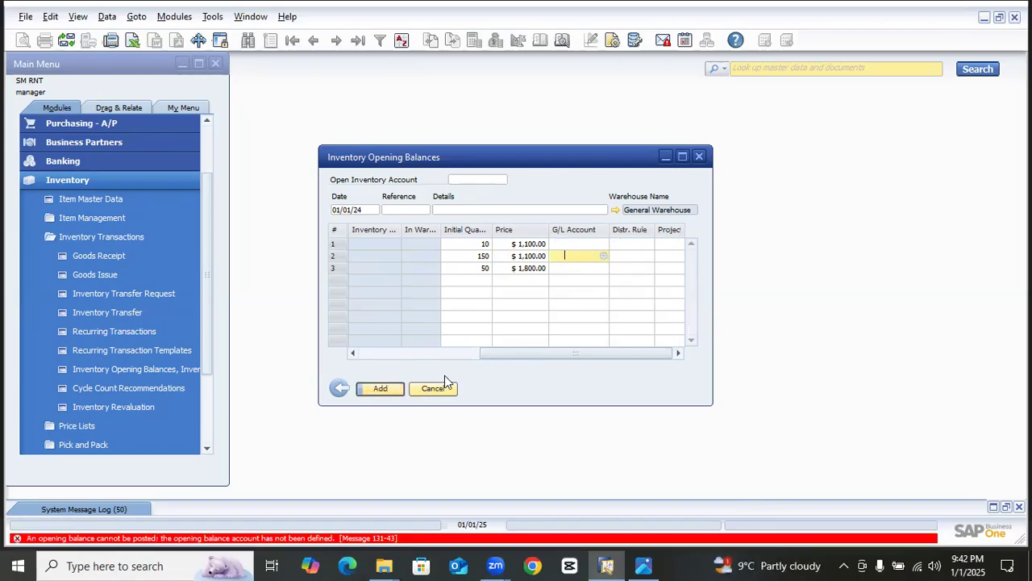
mouse_move(525, 358)
mouse_down()
mouse_move(424, 357)
mouse_move(528, 362)
mouse_up()
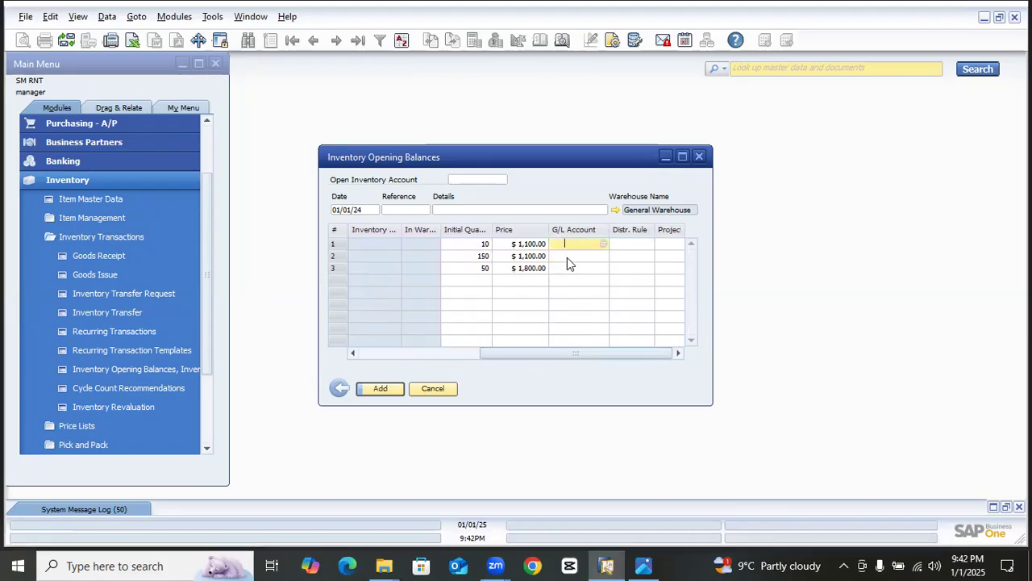
Step: Set the price of SM DM Chemical to 2,200
key(shift+Tab)
text(2,)
text(200)
Step: Assign the Inventory - Raw Material account as the G/L account of the first opening balance line
click(589, 243)
click(604, 244)
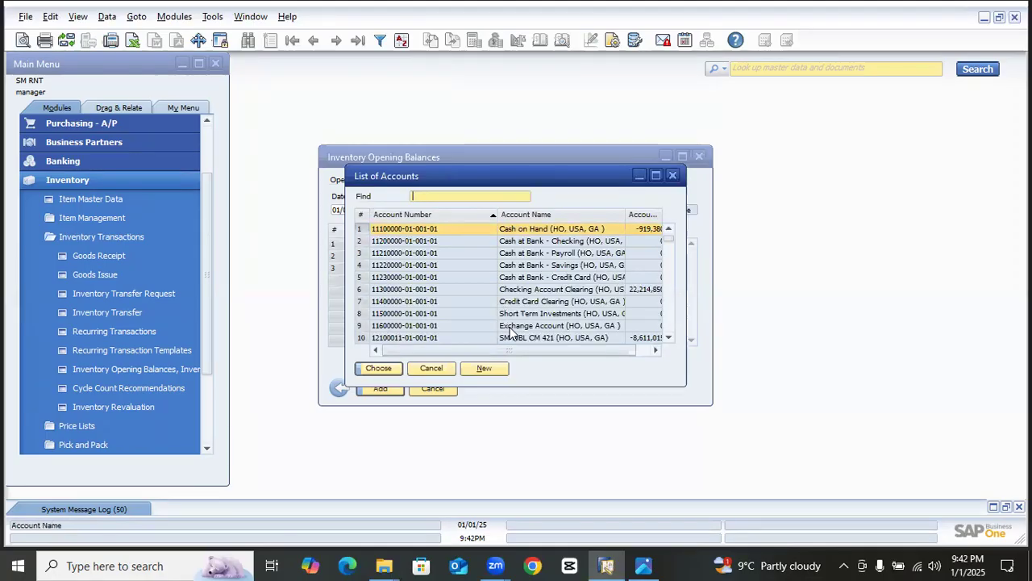
scroll(516, 337, down, 4)
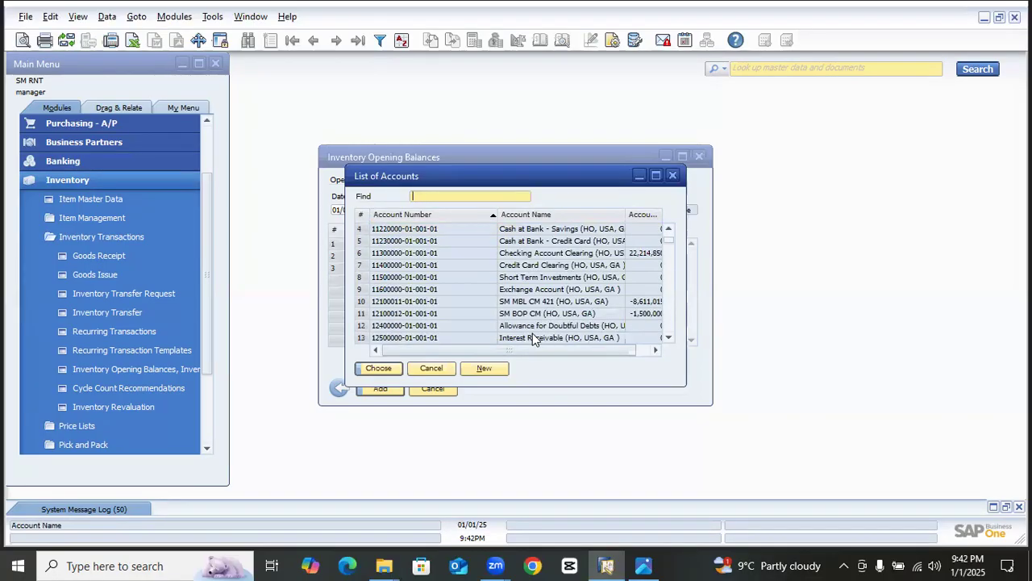
scroll(520, 342, down, 4)
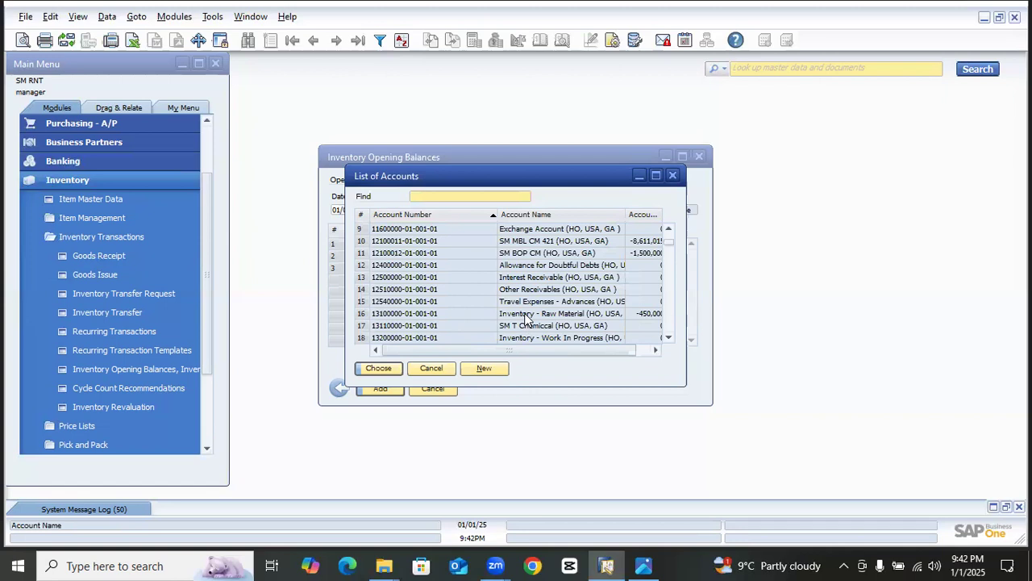
double_click(532, 313)
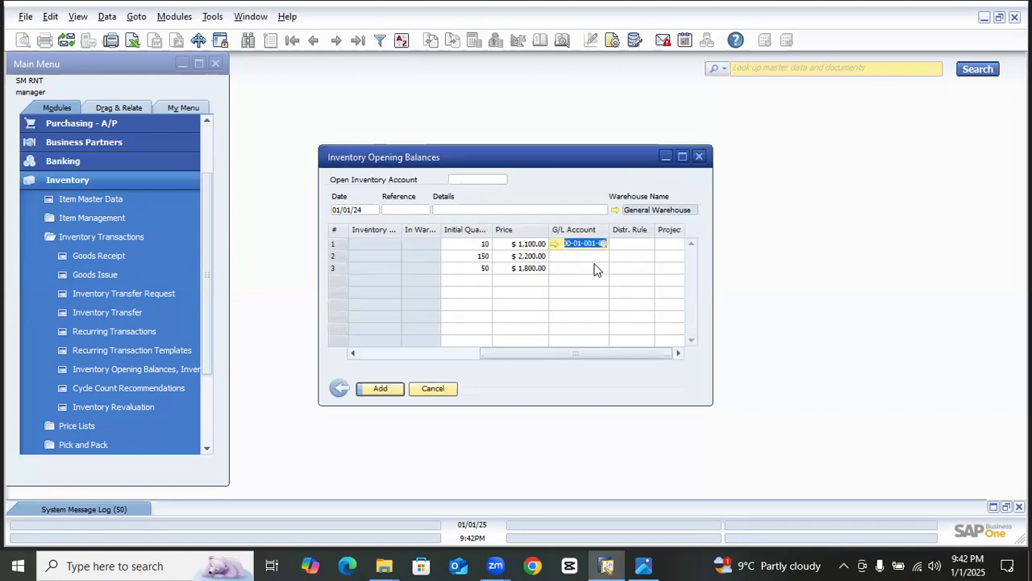
click(594, 255)
key(ctrl+v)
click(583, 267)
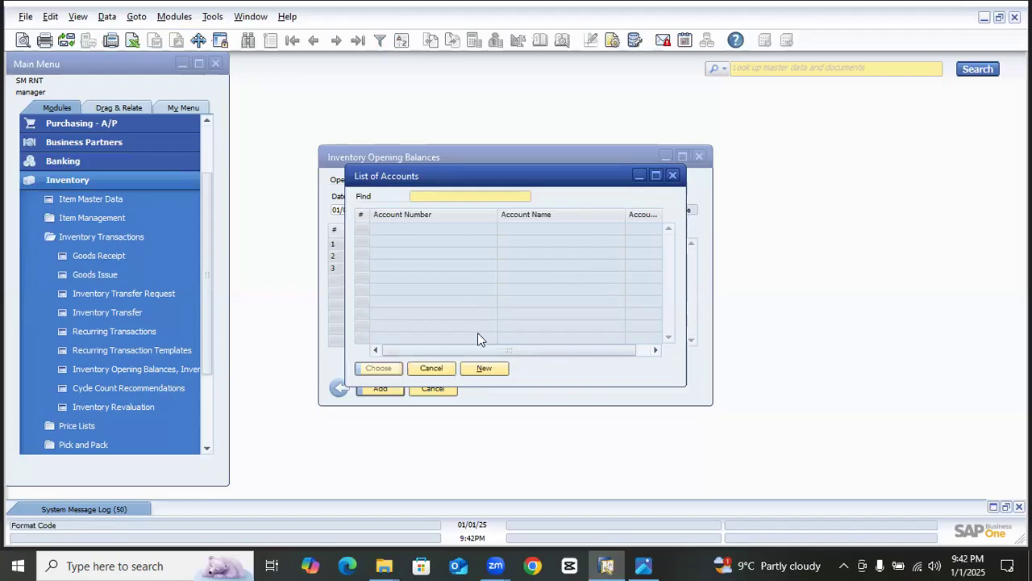
click(436, 368)
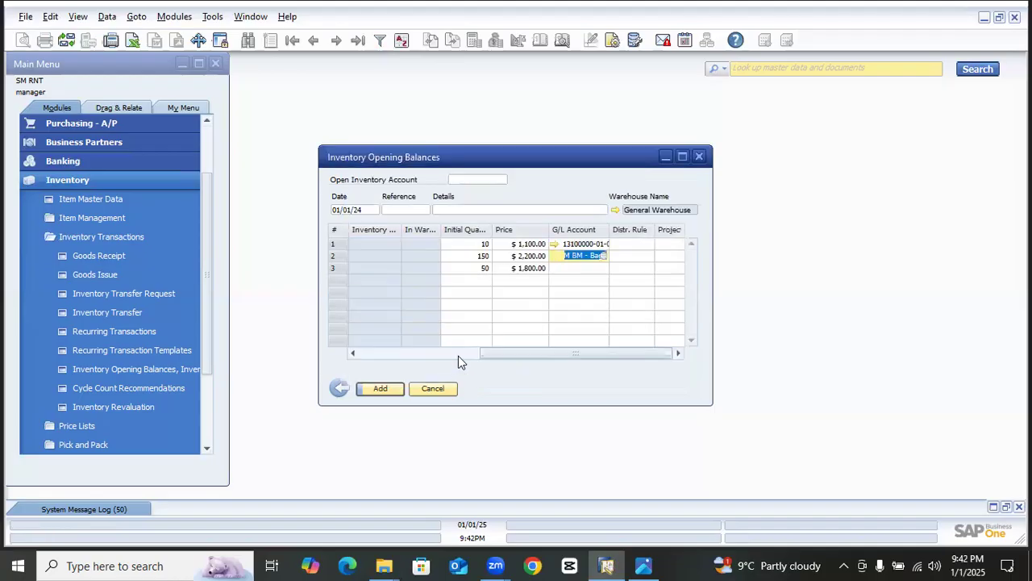
click(580, 246)
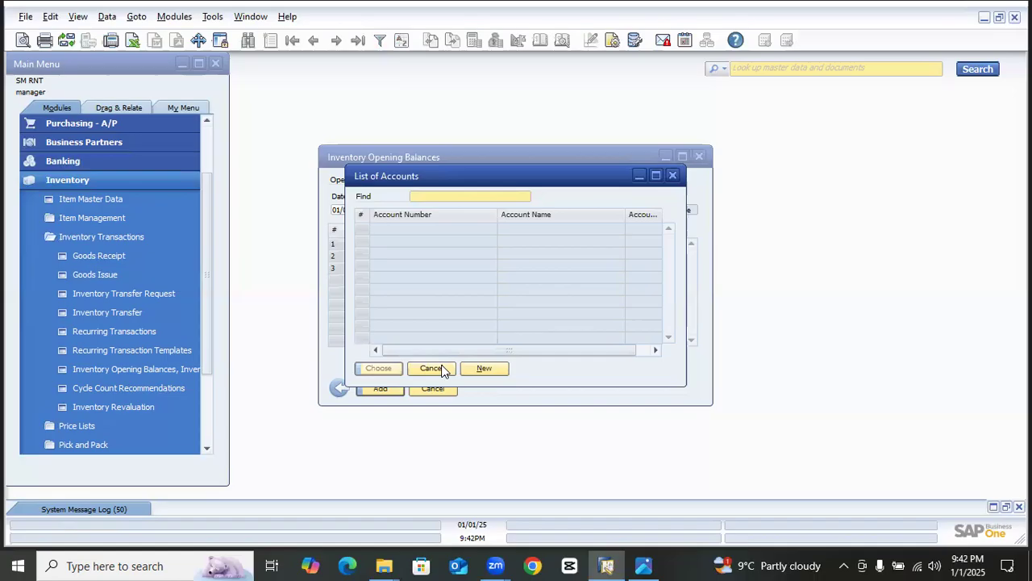
click(430, 368)
key(BackSpace)
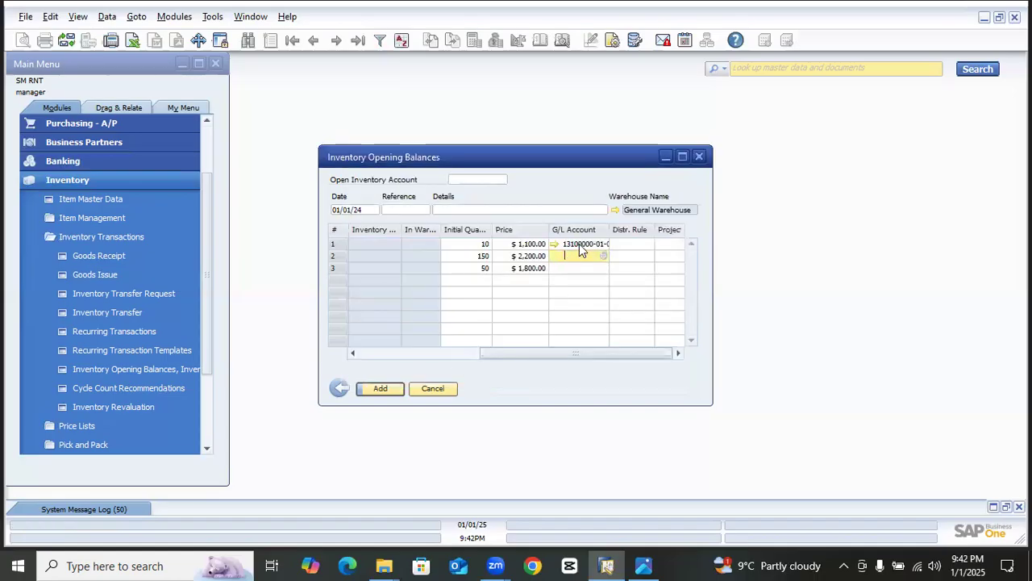
Step: Copy the first line's G/L account to the second and third lines and add the opening balances
click(582, 247)
click(562, 259)
key(ctrl+v)
click(563, 269)
key(ctrl+v)
click(380, 389)
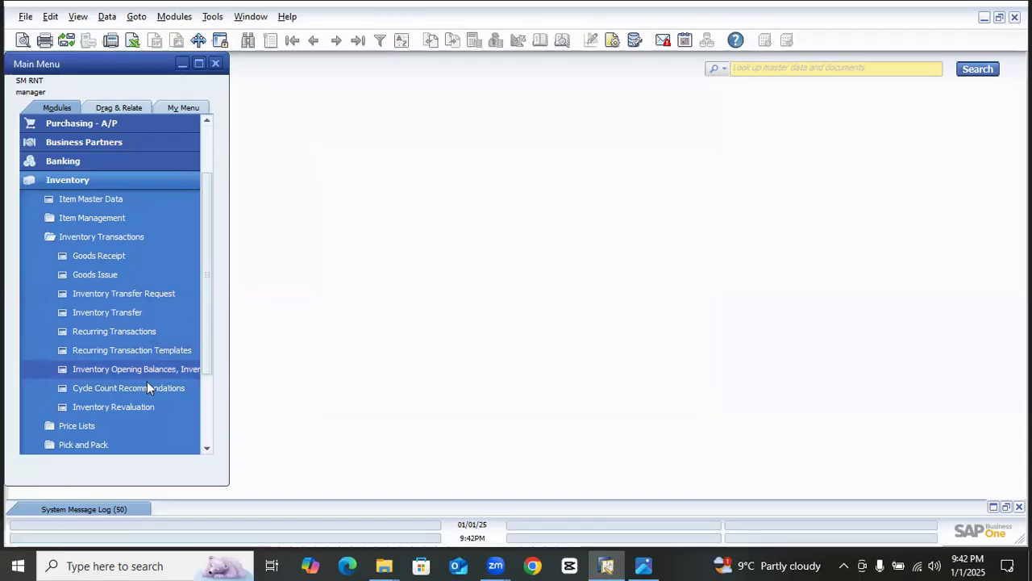
Step: Open a new inventory revaluation and set its posting date and document date to 12/31/24
scroll(129, 392, down, 1)
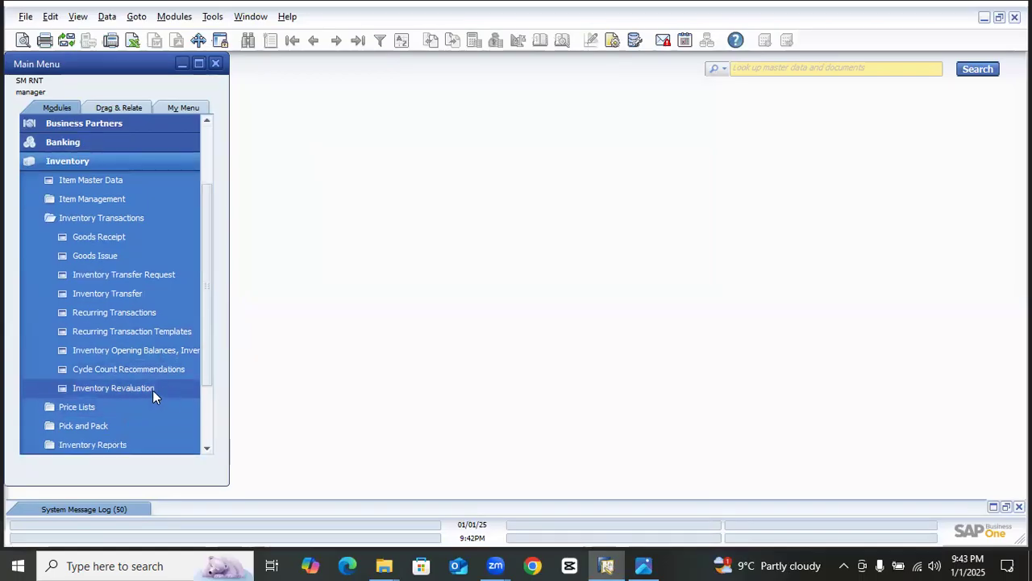
click(153, 389)
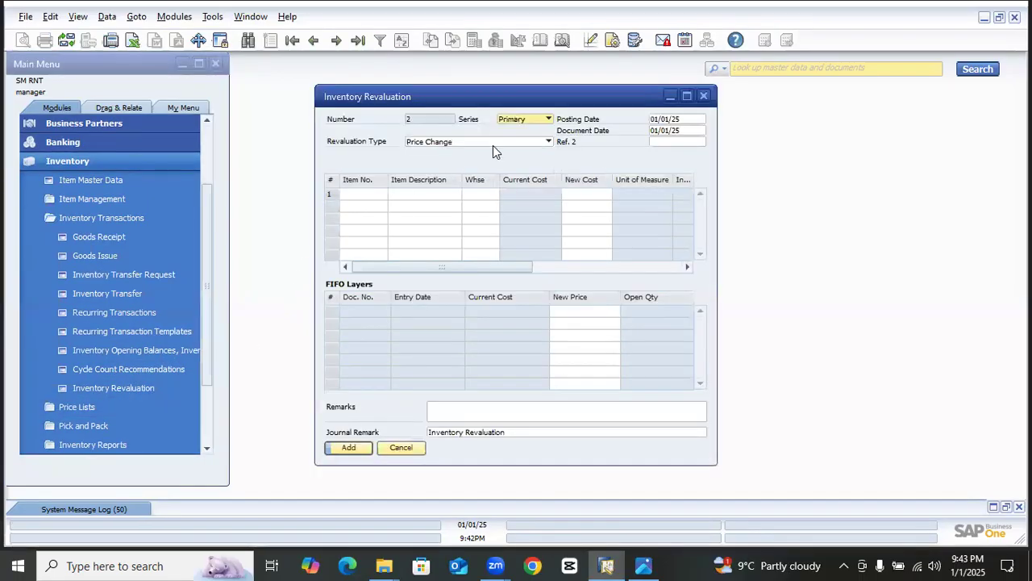
click(692, 120)
click(702, 120)
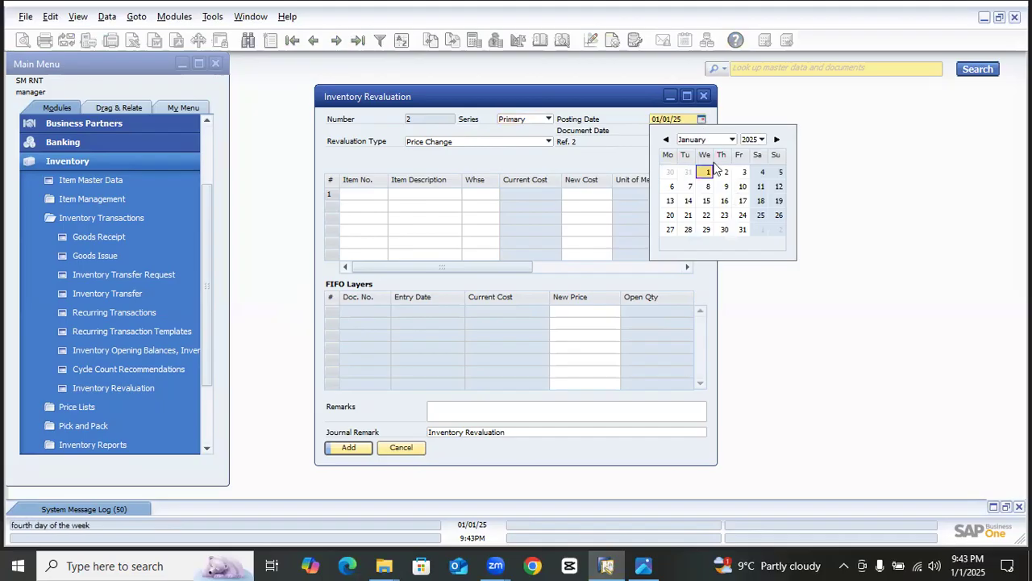
click(722, 139)
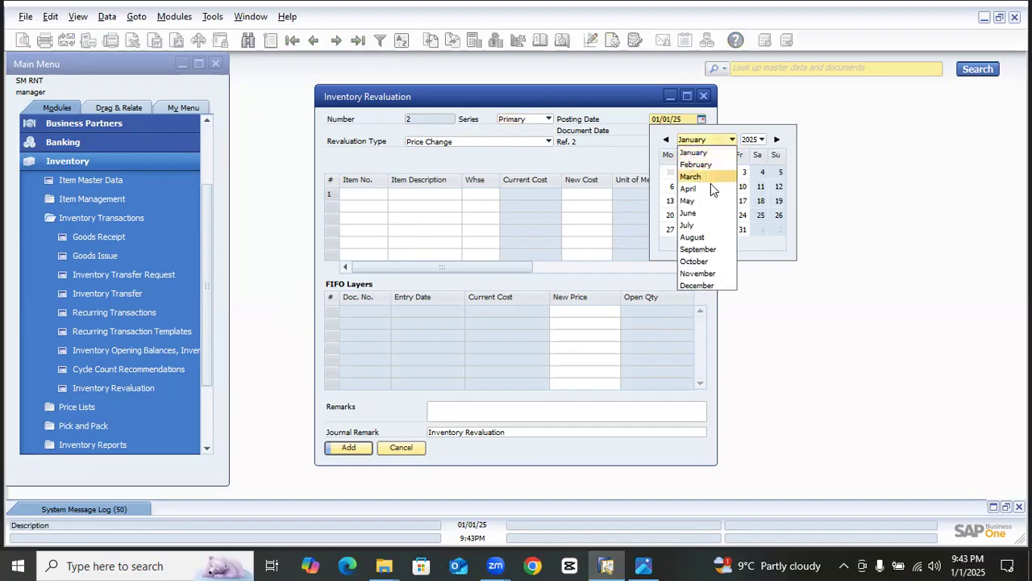
click(696, 285)
click(750, 139)
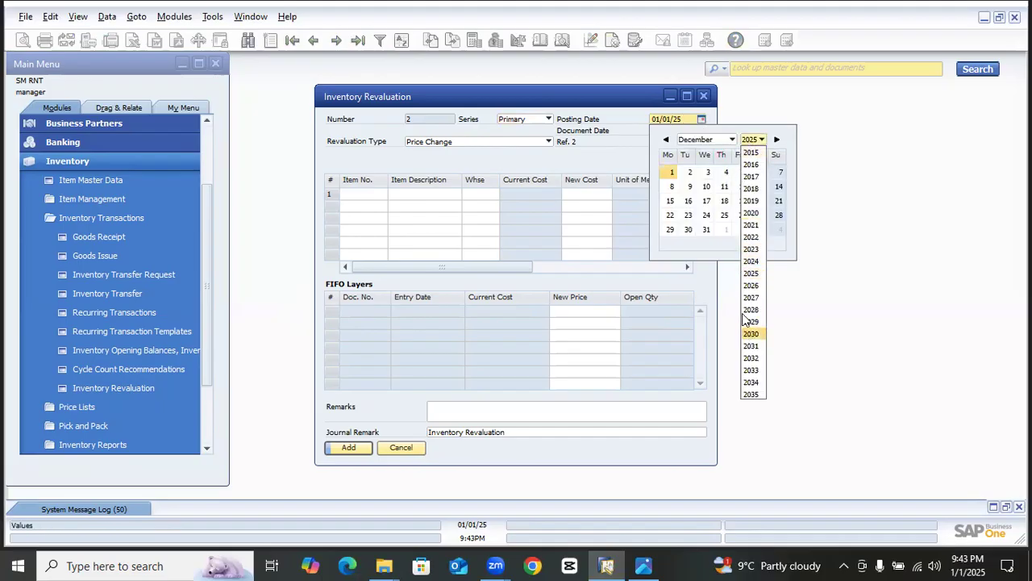
click(750, 261)
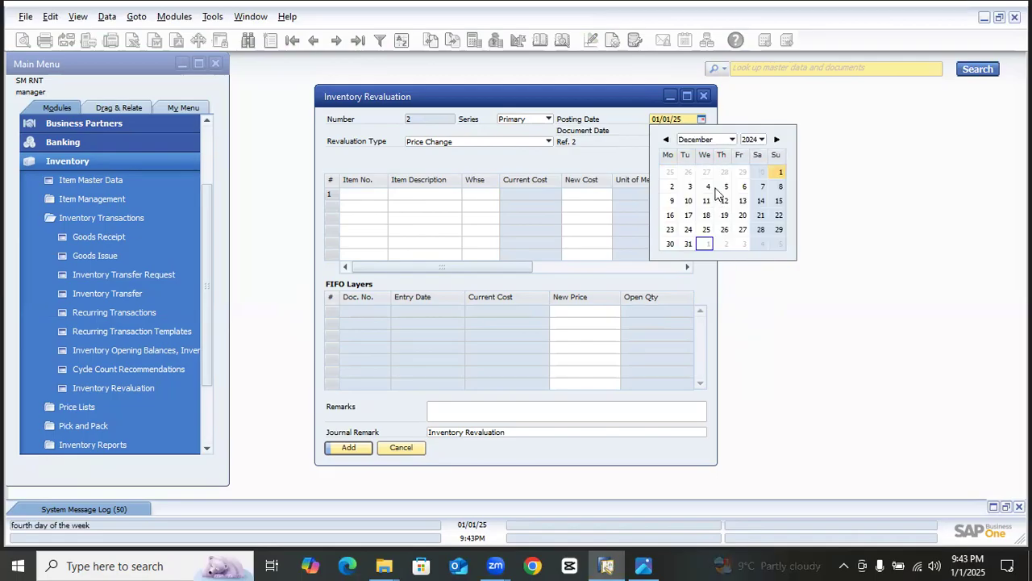
click(688, 244)
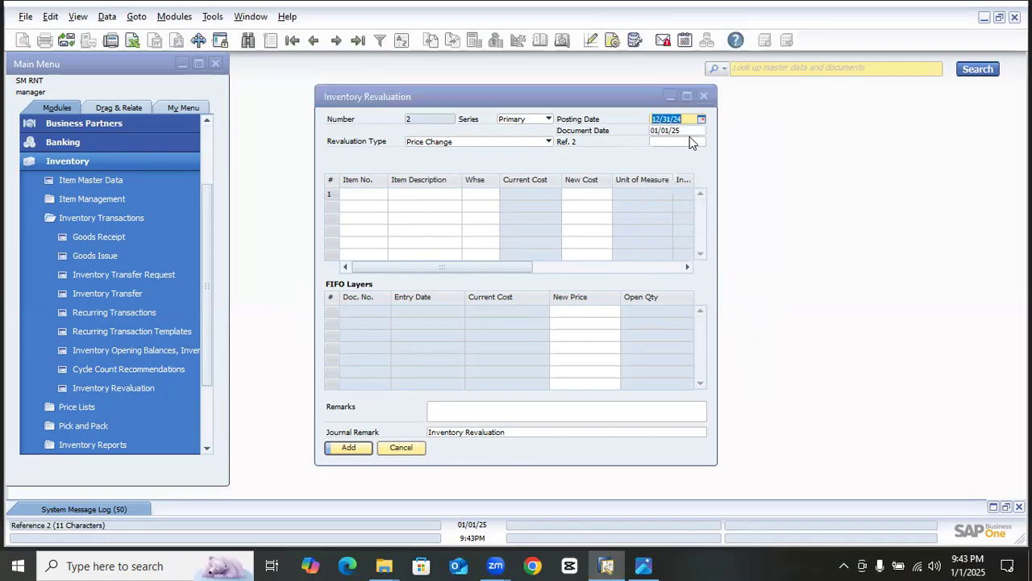
click(691, 141)
click(691, 132)
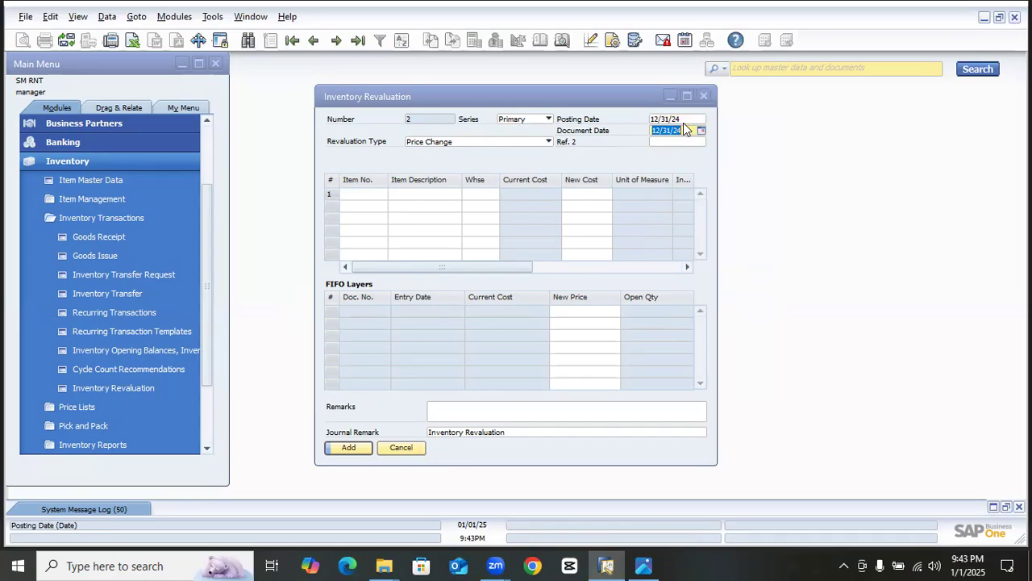
Step: Choose item BSCOM BM - Bags on the first revaluation line and set its new cost to 4,500
click(367, 196)
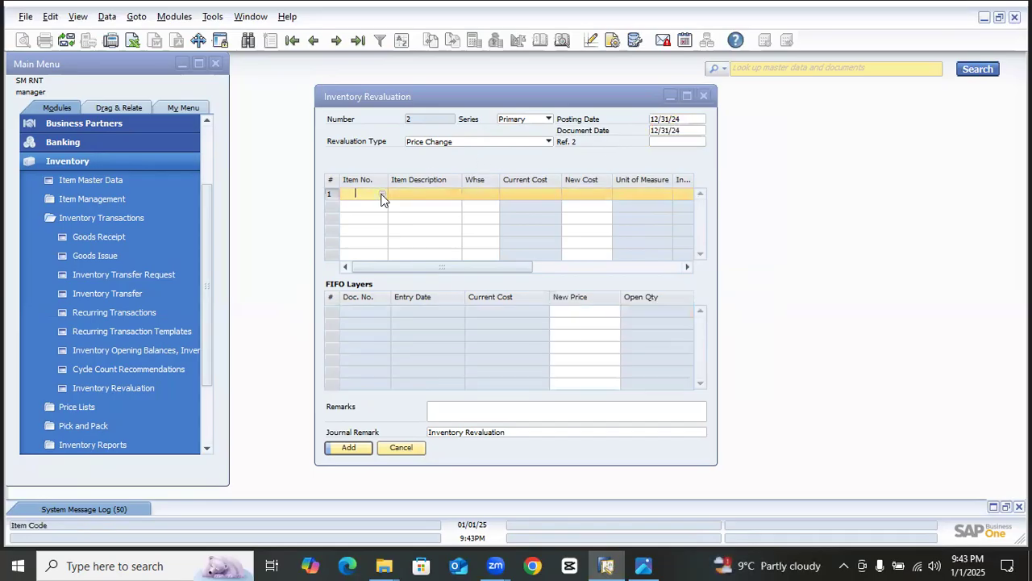
click(384, 193)
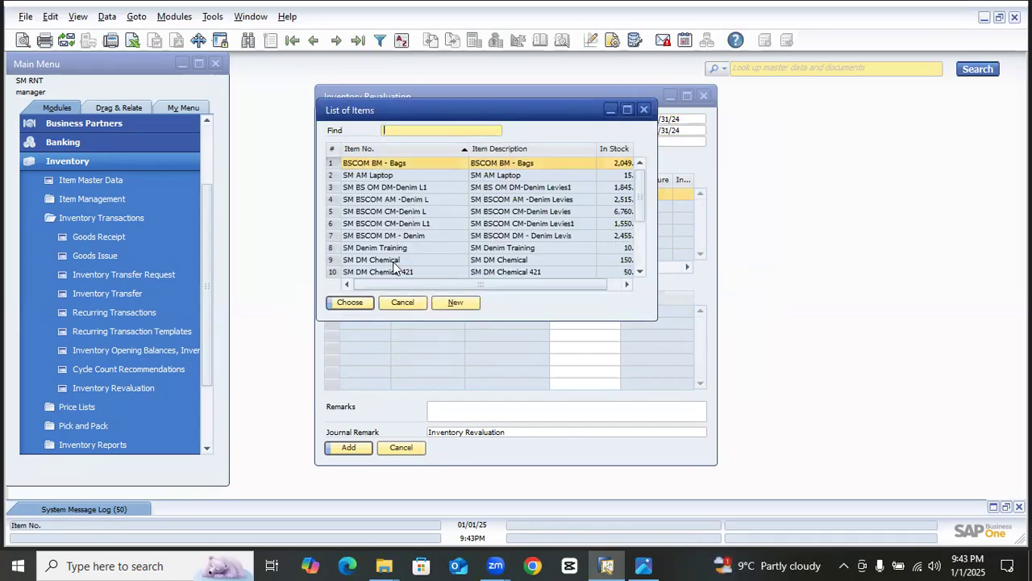
double_click(396, 163)
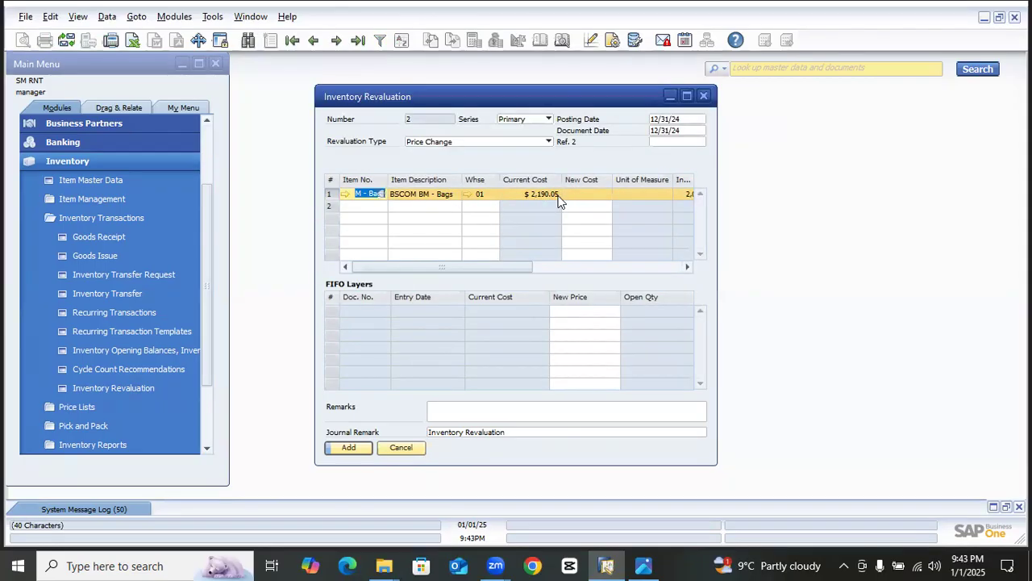
click(589, 194)
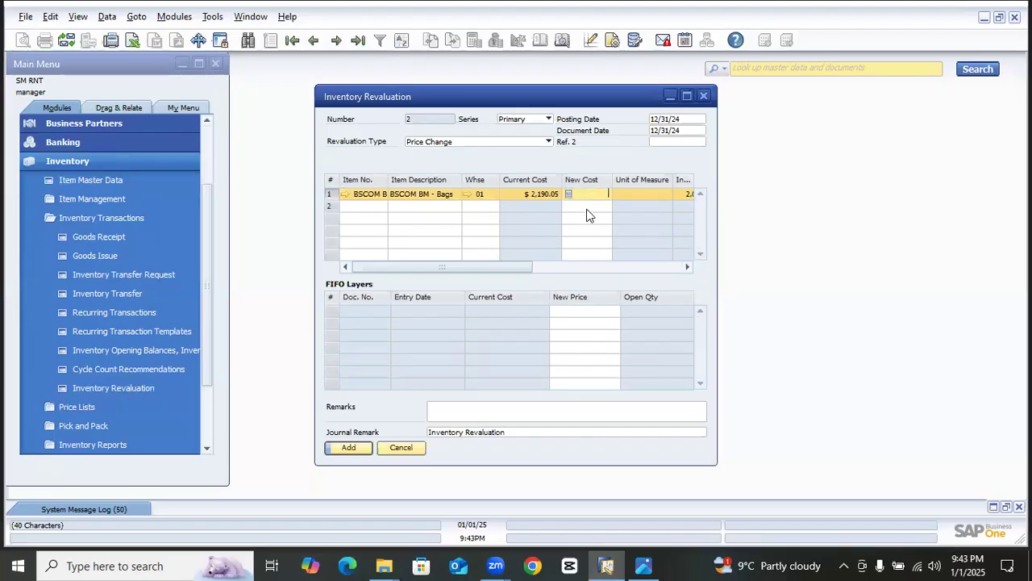
text(4500)
click(641, 193)
Step: Choose item SM AM Laptop on the second revaluation line and set its new cost to 80,000
click(378, 209)
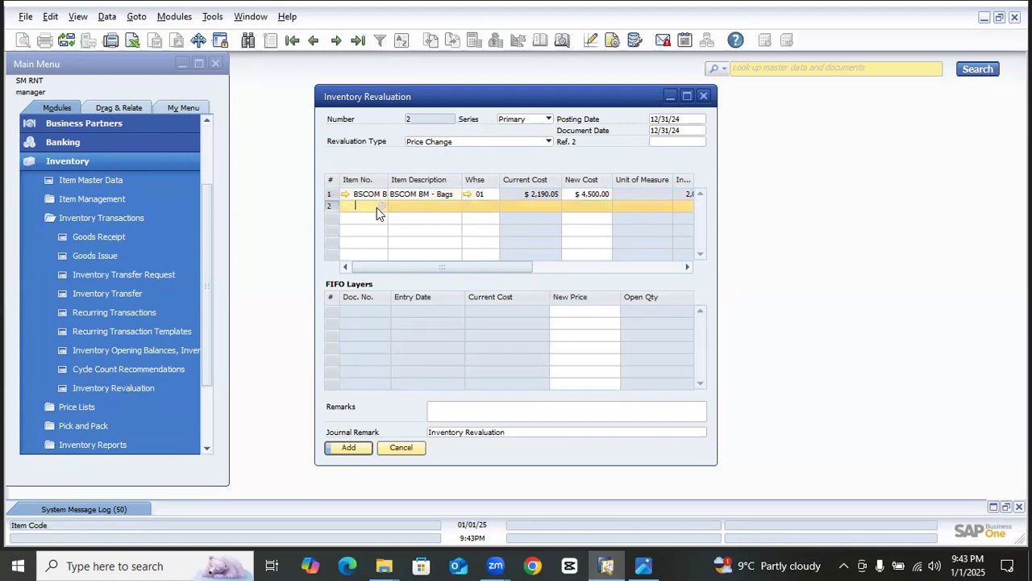
click(382, 206)
double_click(401, 176)
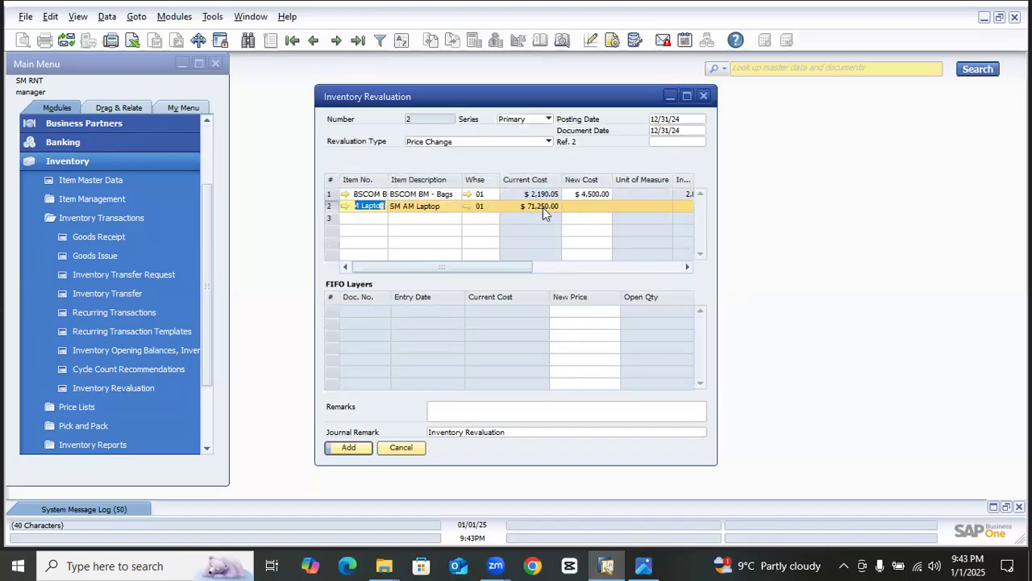
click(598, 208)
text(80000)
Step: Choose item SM T Chemiccal on the third revaluation line
click(378, 219)
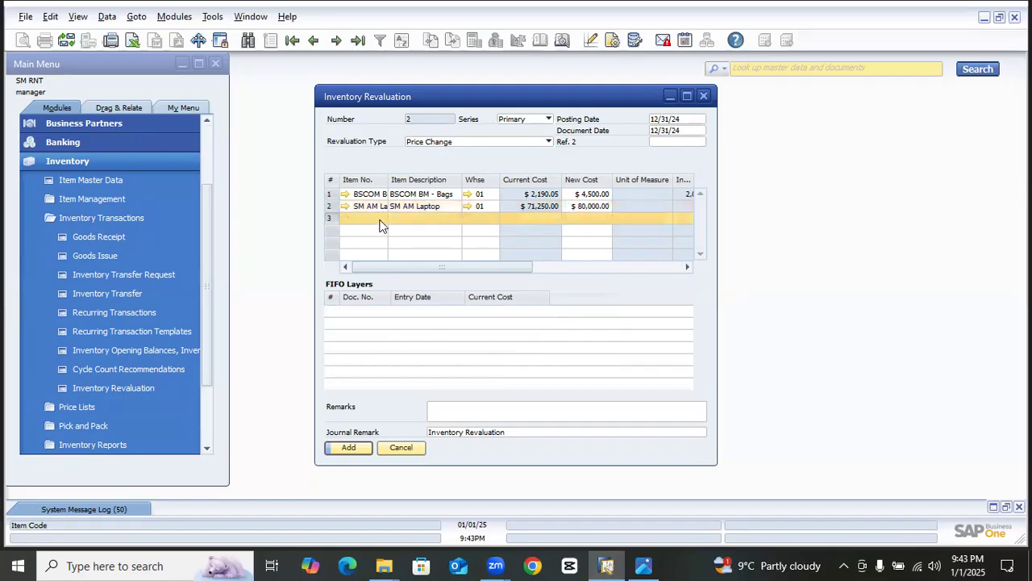
click(382, 218)
scroll(395, 274, down, 3)
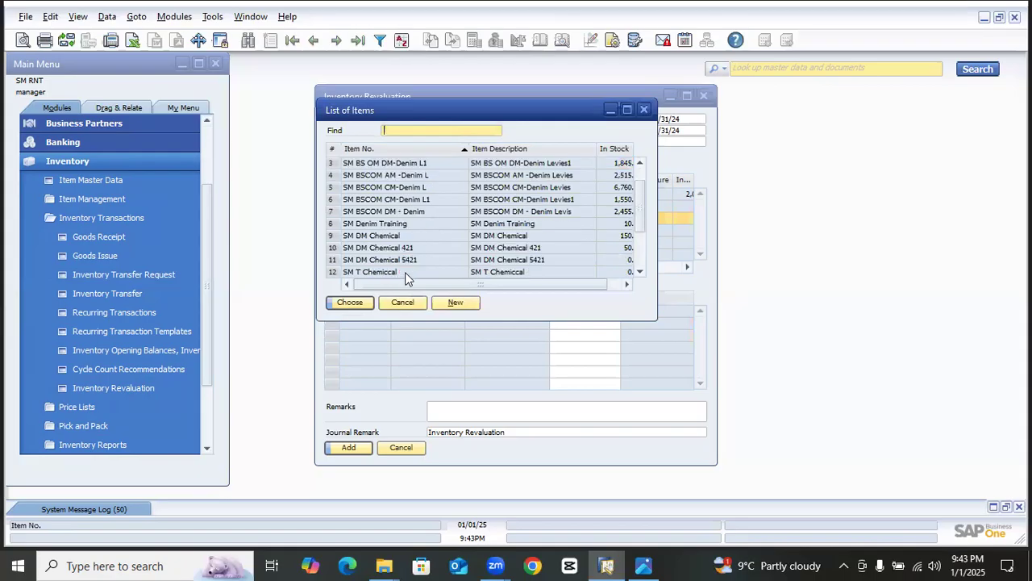
double_click(387, 259)
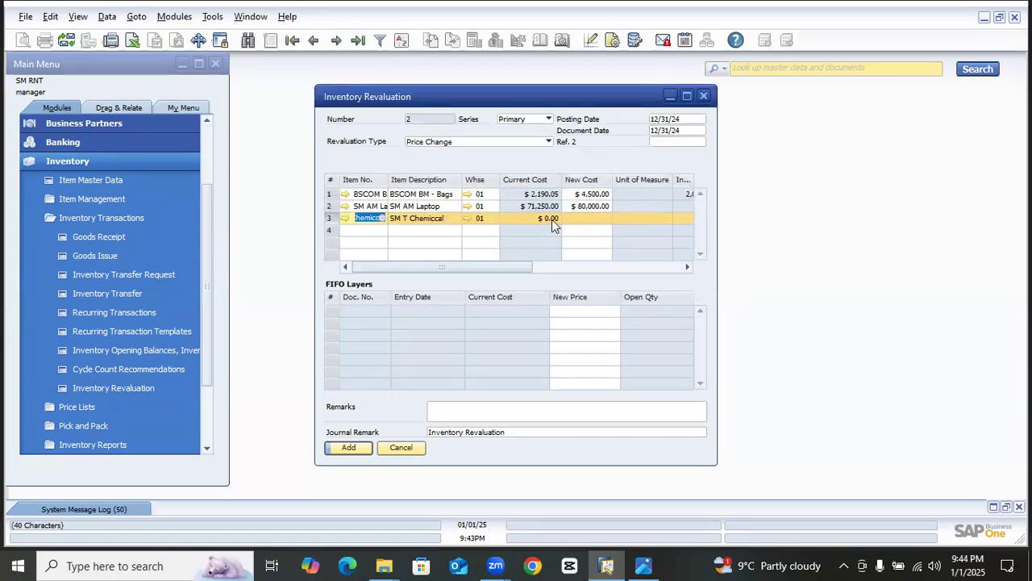
key(Tab)
Step: Change the third revaluation line's item to SM DM Chemical 421 and set its new cost to 2,000
click(383, 216)
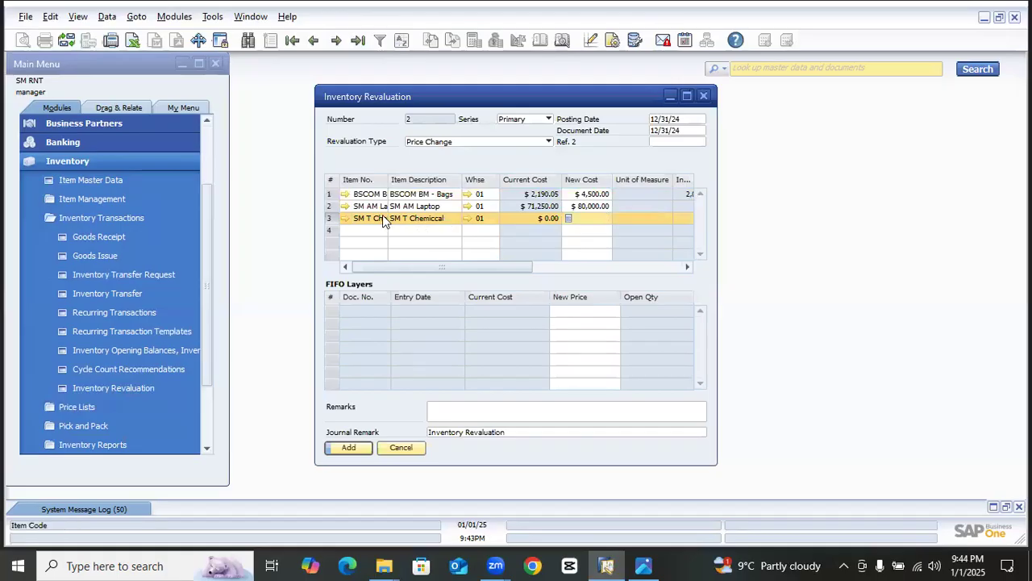
click(386, 216)
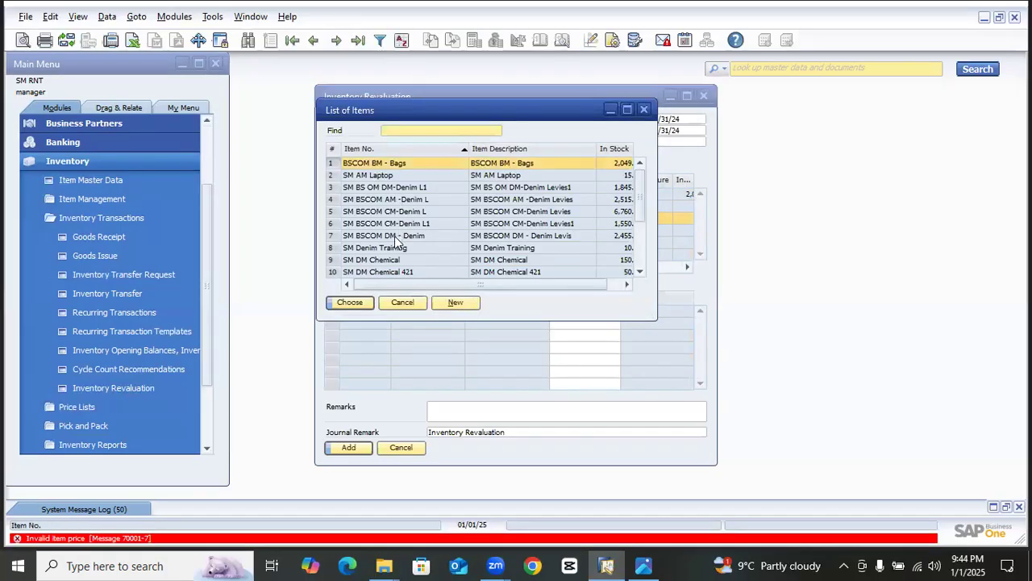
click(415, 275)
double_click(414, 272)
click(577, 219)
text(2000)
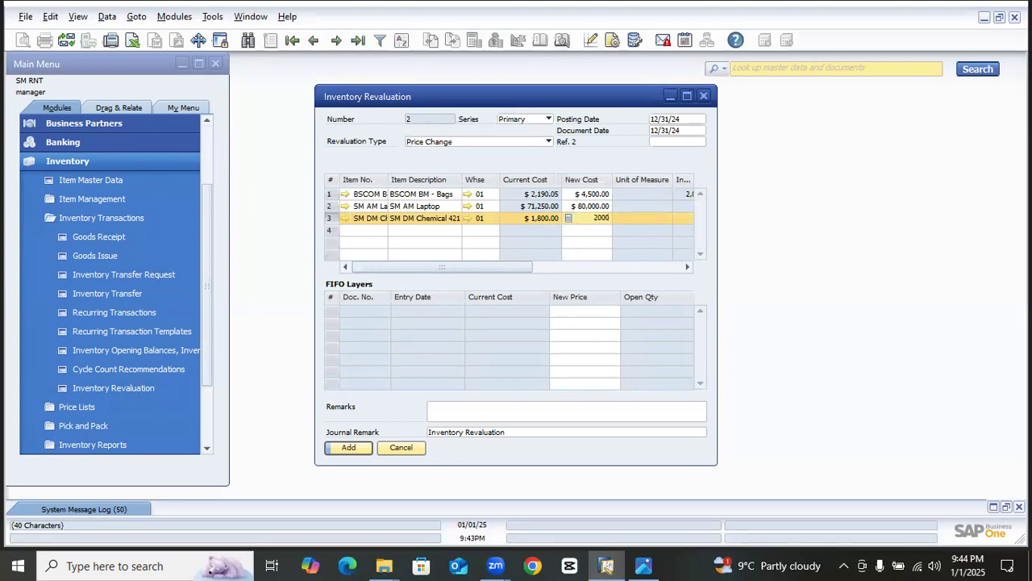
click(581, 206)
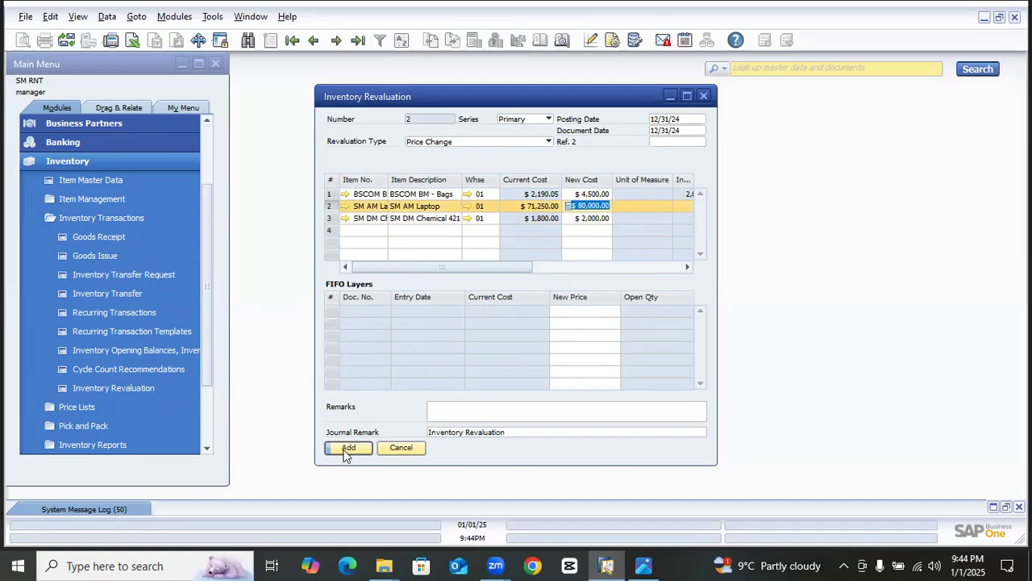
Step: Enter the remark "Revalue on the Basis of Current Market Rate" and add the inventory revaluation, confirming the posting
click(458, 413)
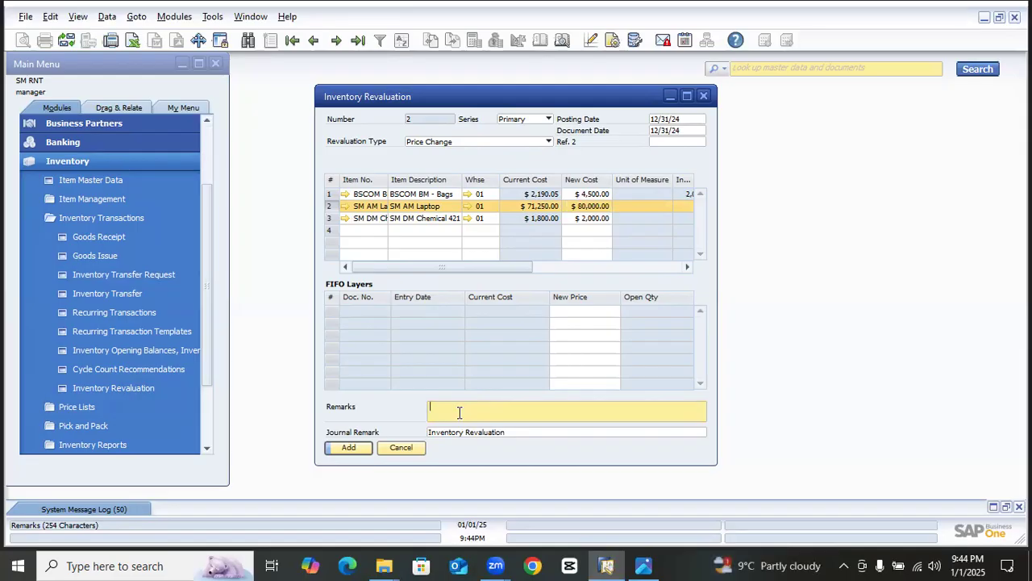
text(Revalue on the Basis of Current Market Rate)
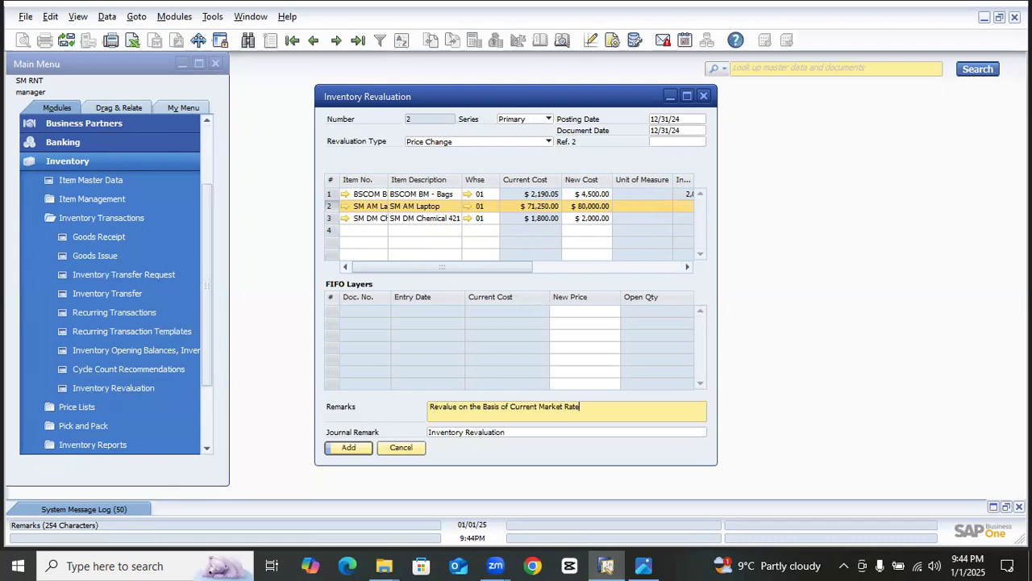
click(364, 448)
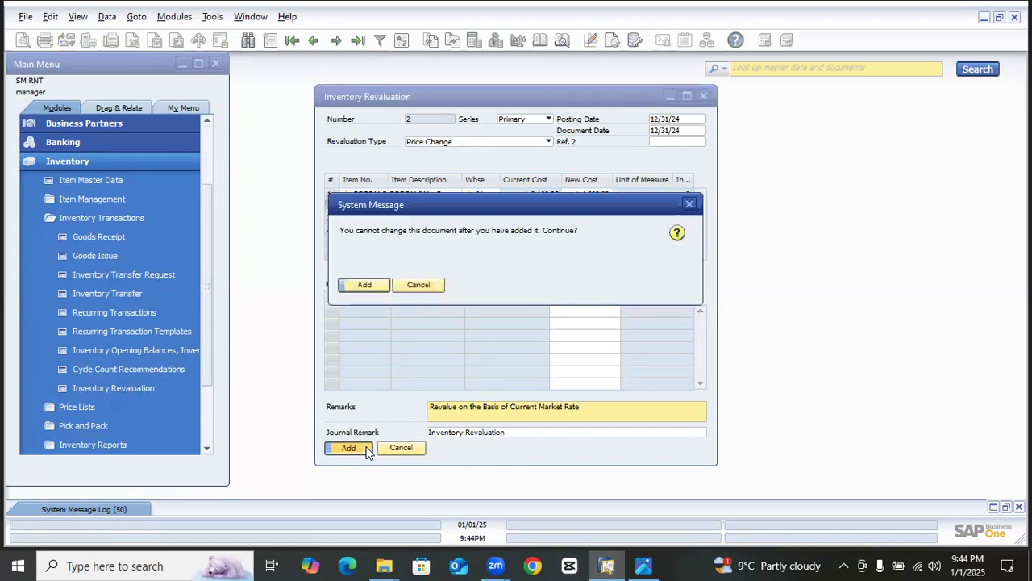
click(363, 284)
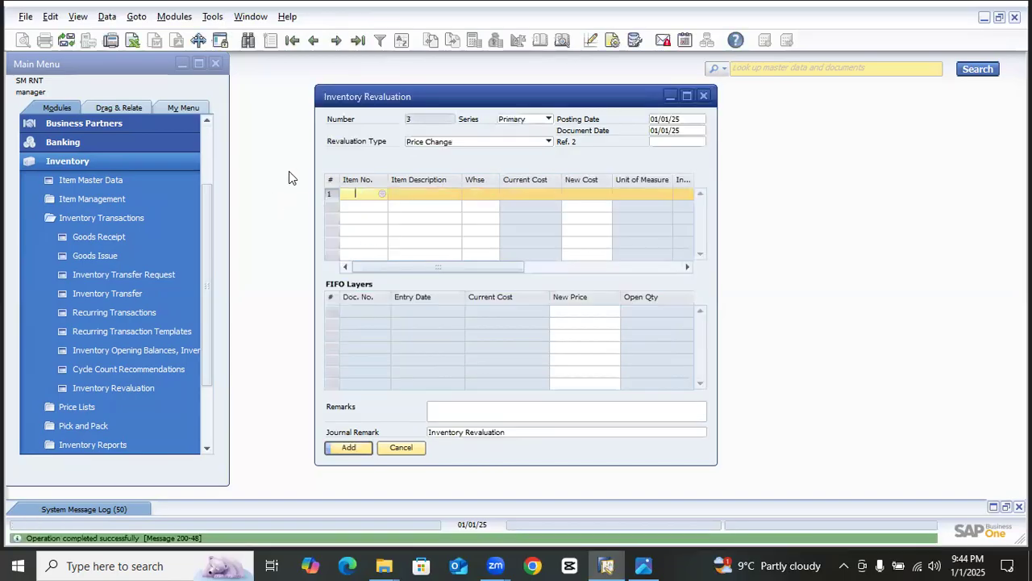
Step: Review the posted revaluation's item costs, G/L increase and decrease accounts and valuation method, and close the document
click(321, 44)
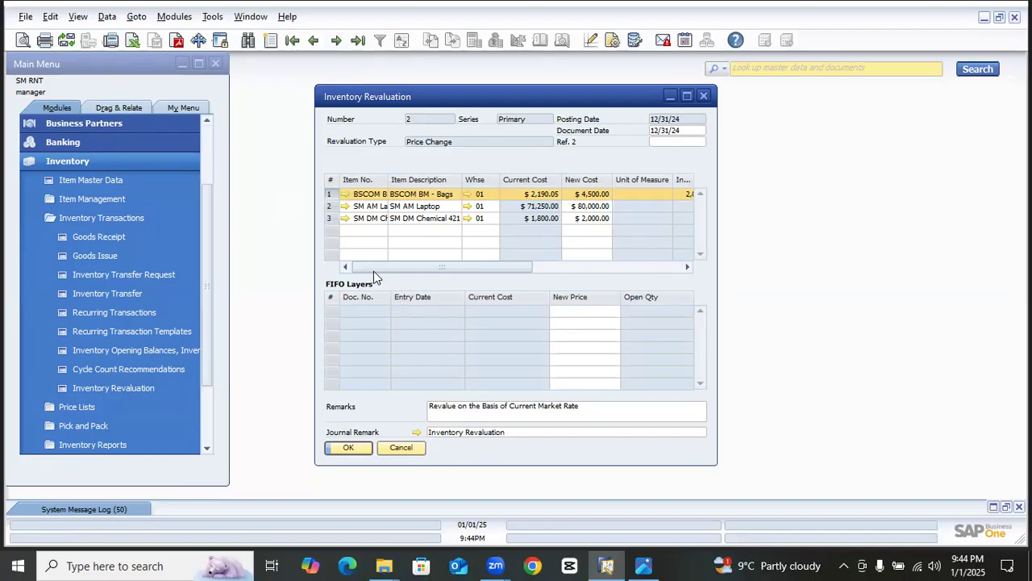
drag(479, 268, 643, 256)
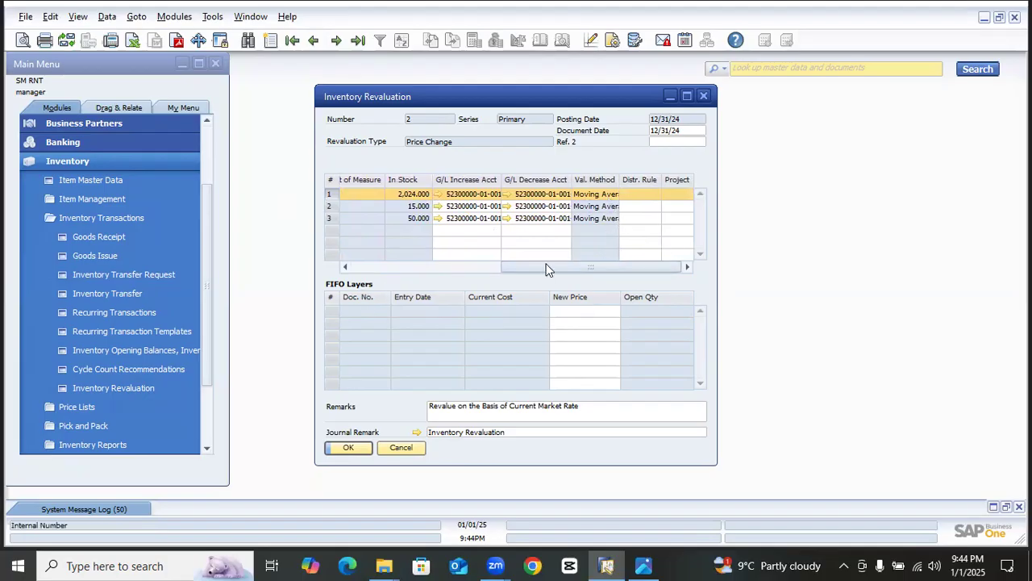
drag(545, 269, 354, 313)
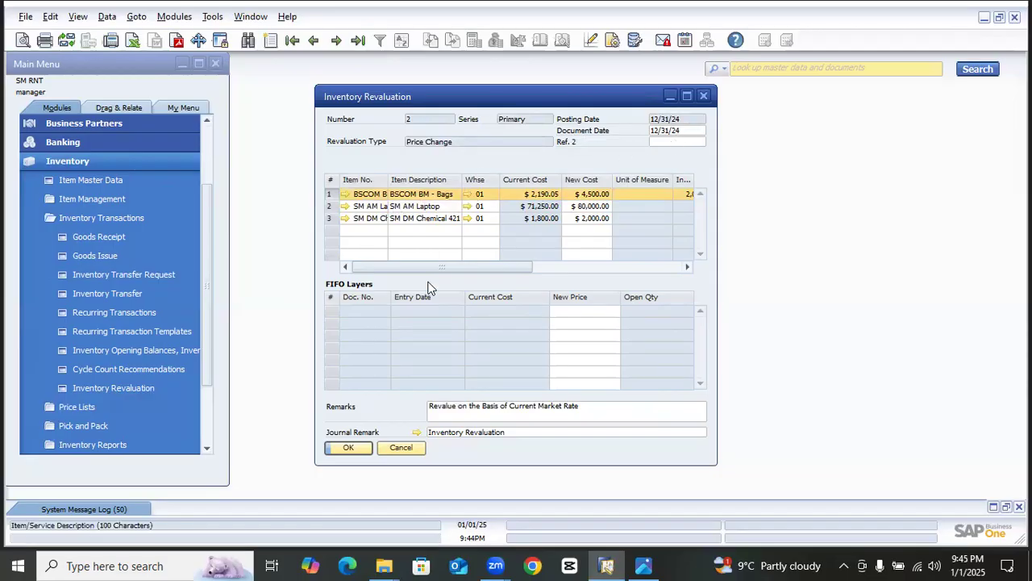
click(354, 449)
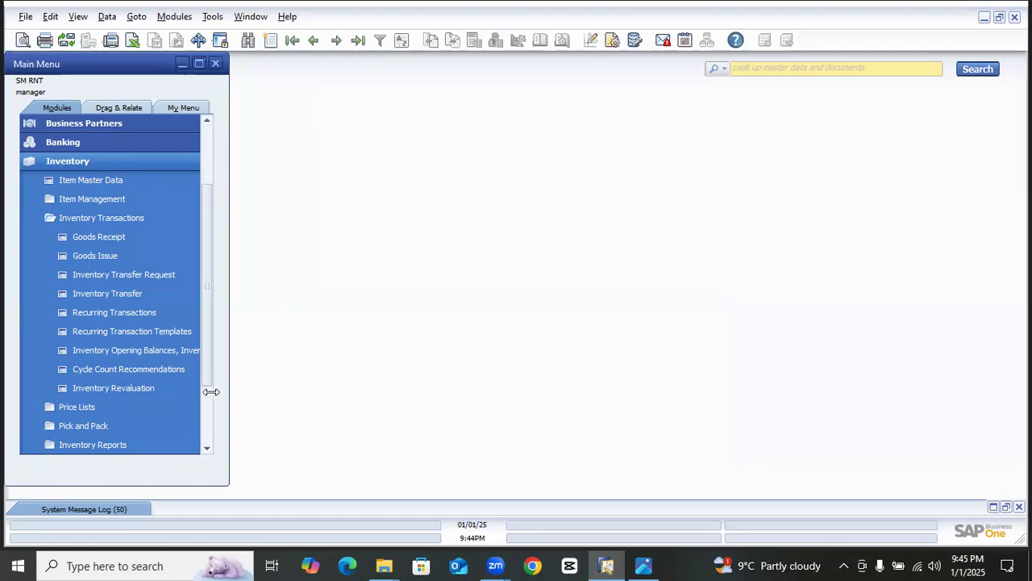
Step: Open the inventory price lists, rename the first list Price For USA, and check the available authorization groups
scroll(212, 371, down, 2)
scroll(212, 371, down, 2)
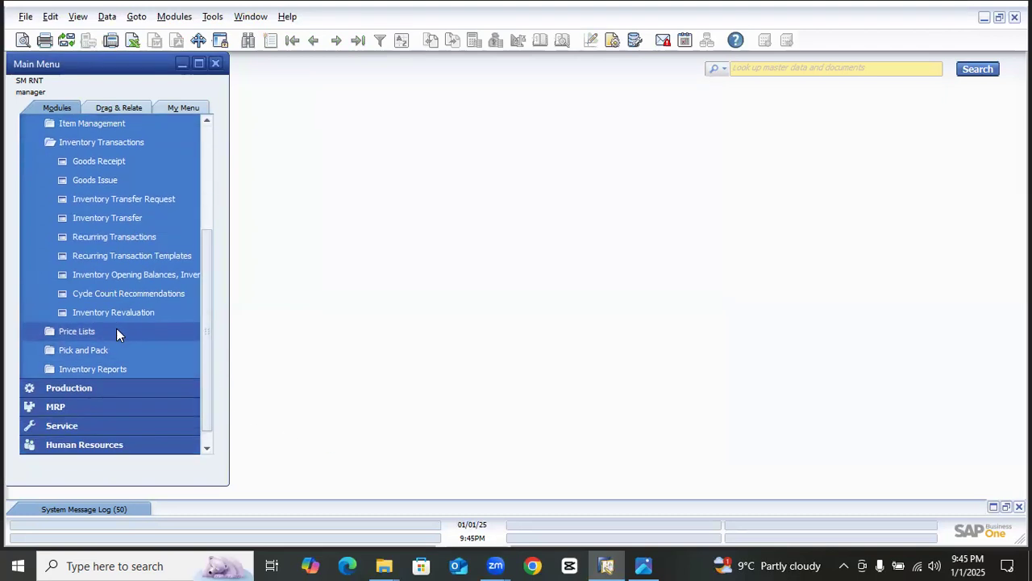
click(119, 334)
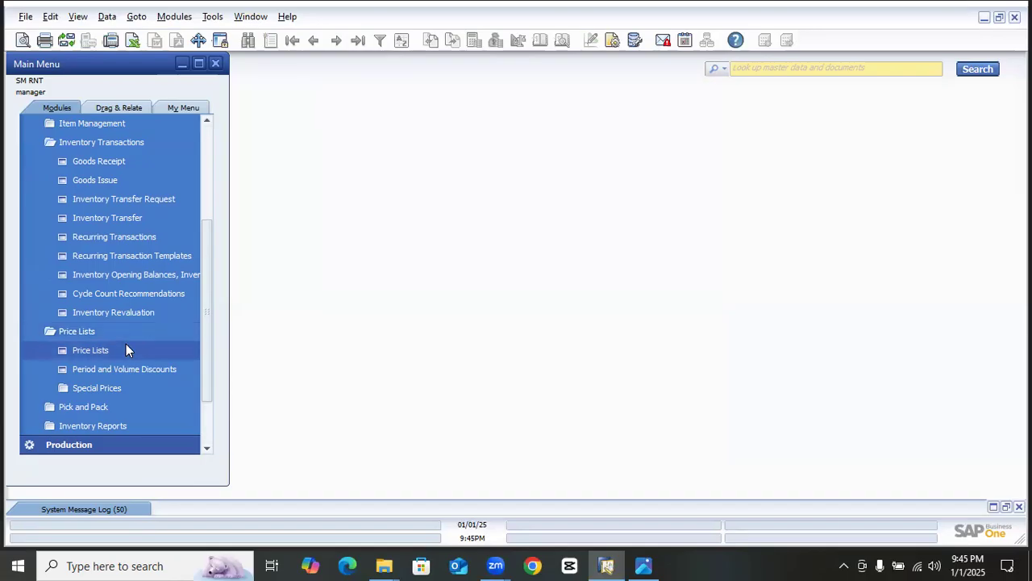
click(126, 347)
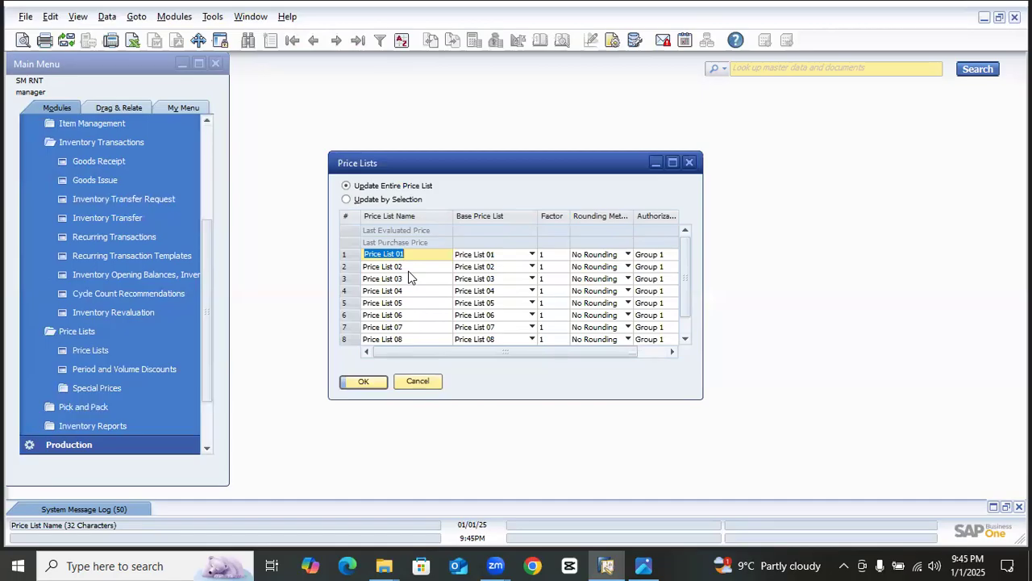
text(r )
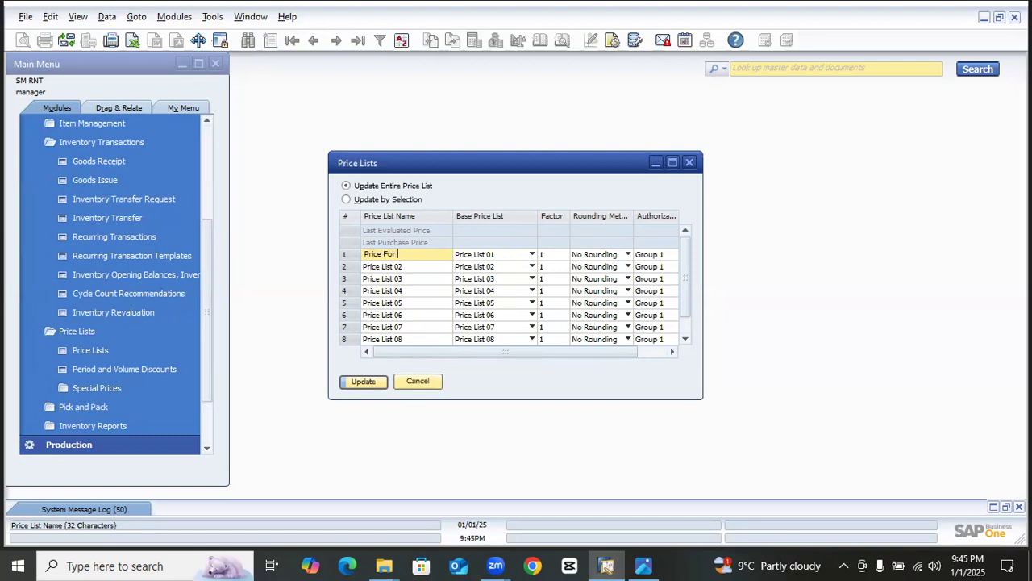
text(USA)
key(Tab)
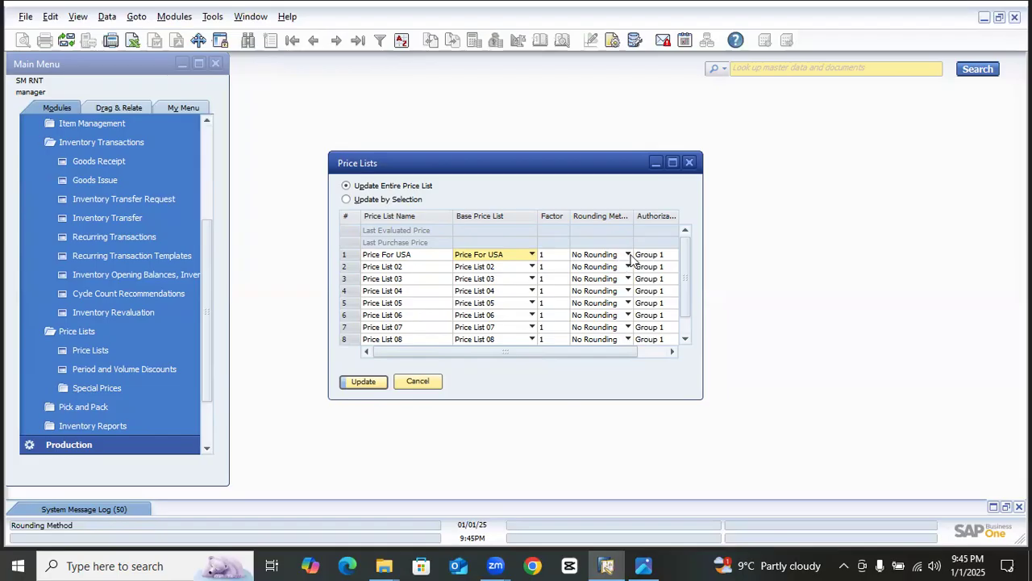
drag(569, 352, 621, 351)
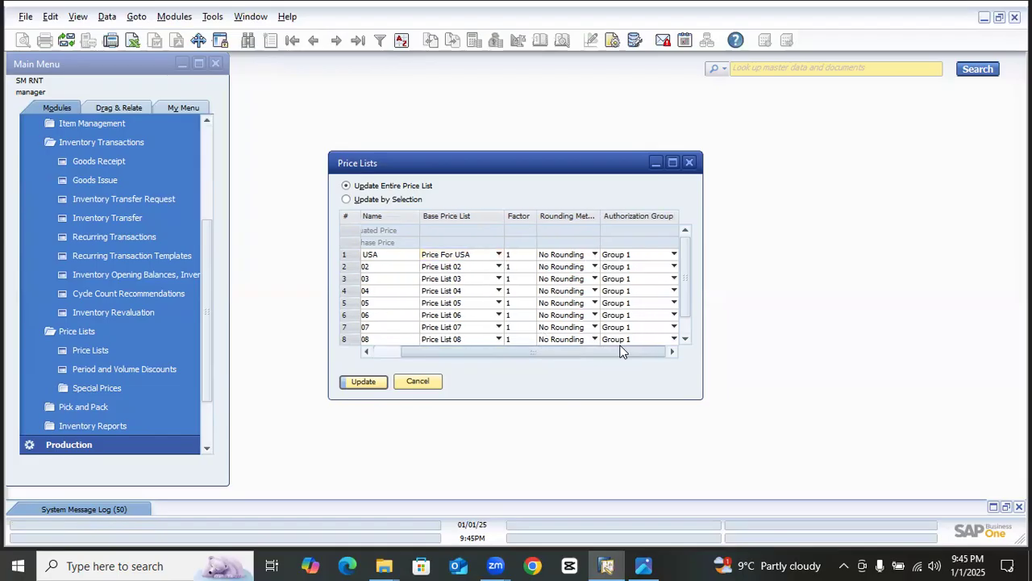
click(669, 266)
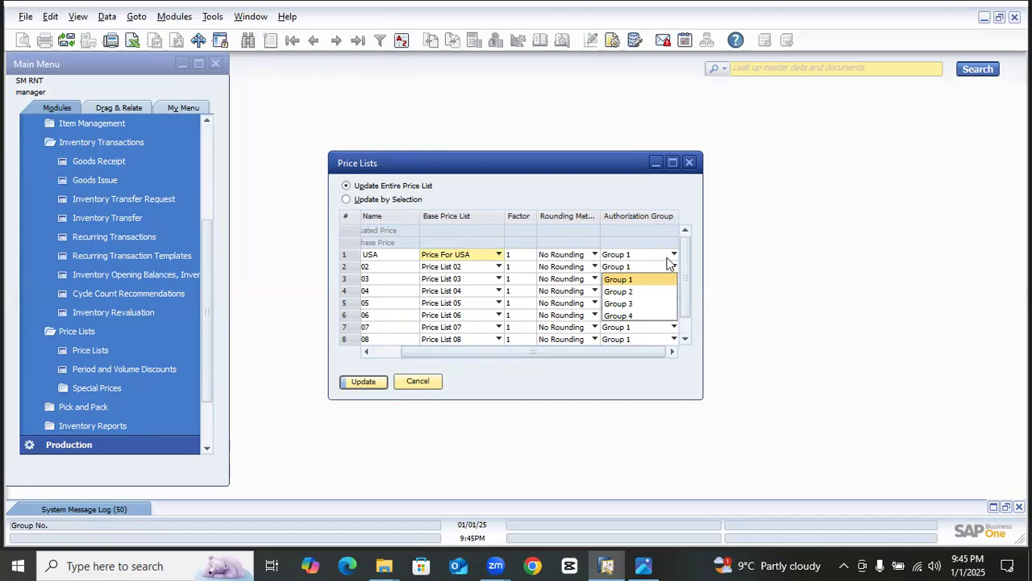
click(669, 264)
Step: Rename the second price list Price For KSA and close the price lists without saving
click(372, 267)
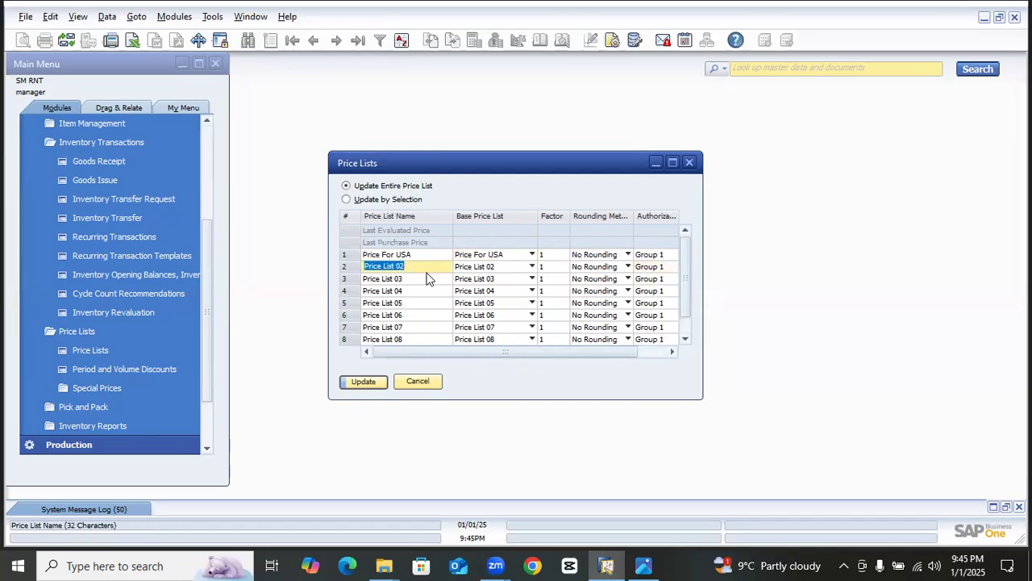
text(Price For)
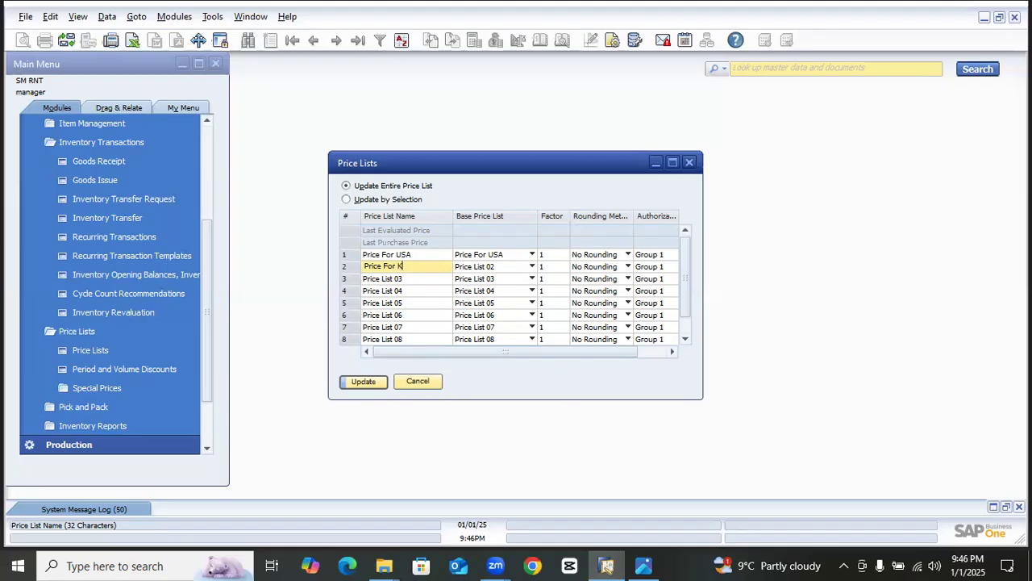
click(494, 269)
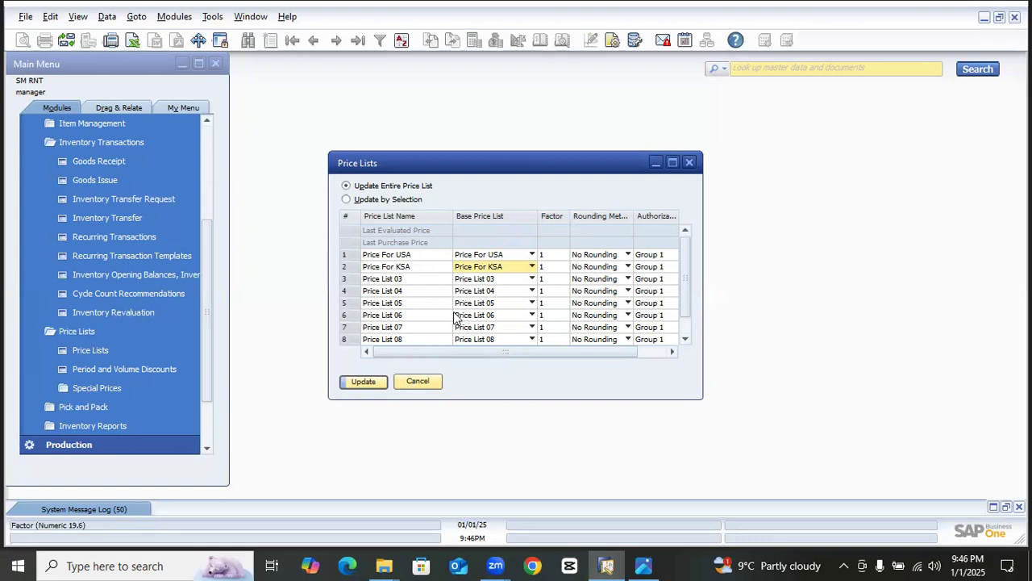
click(360, 384)
drag(544, 349, 471, 335)
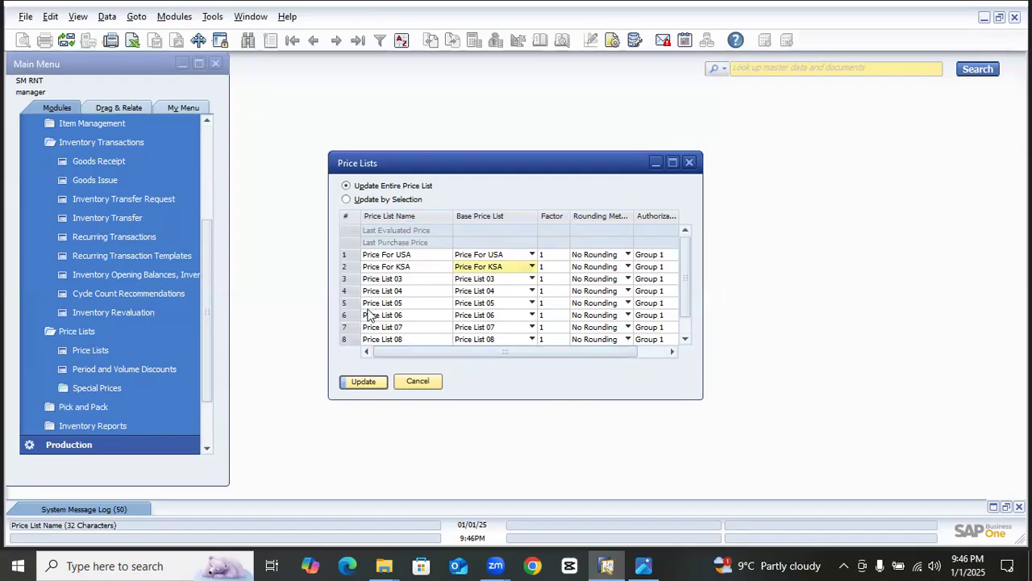
click(418, 382)
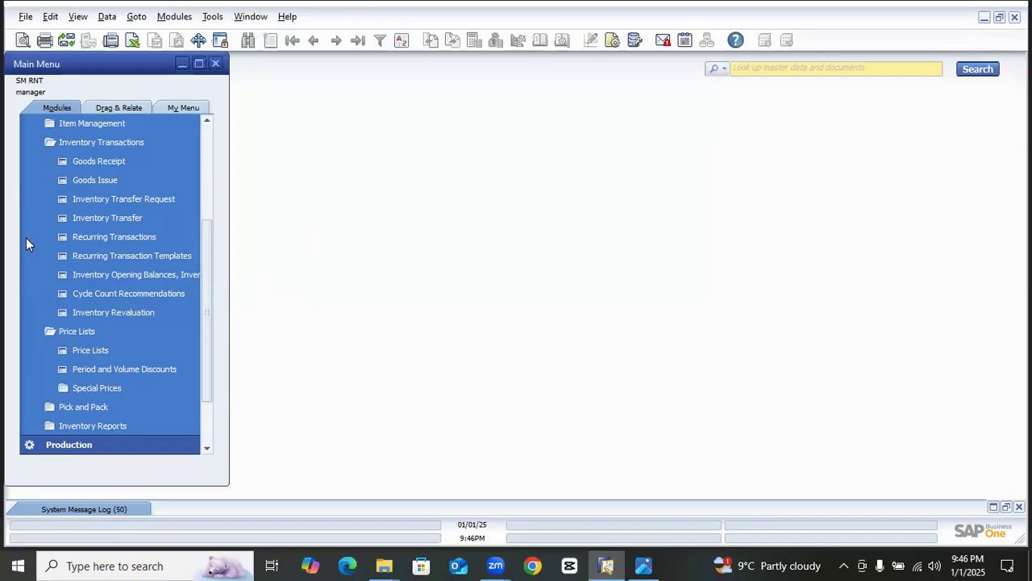
Step: Open the period and volume discounts for Price List 01 and choose item BSCOM BM - Bags on the first line
click(110, 370)
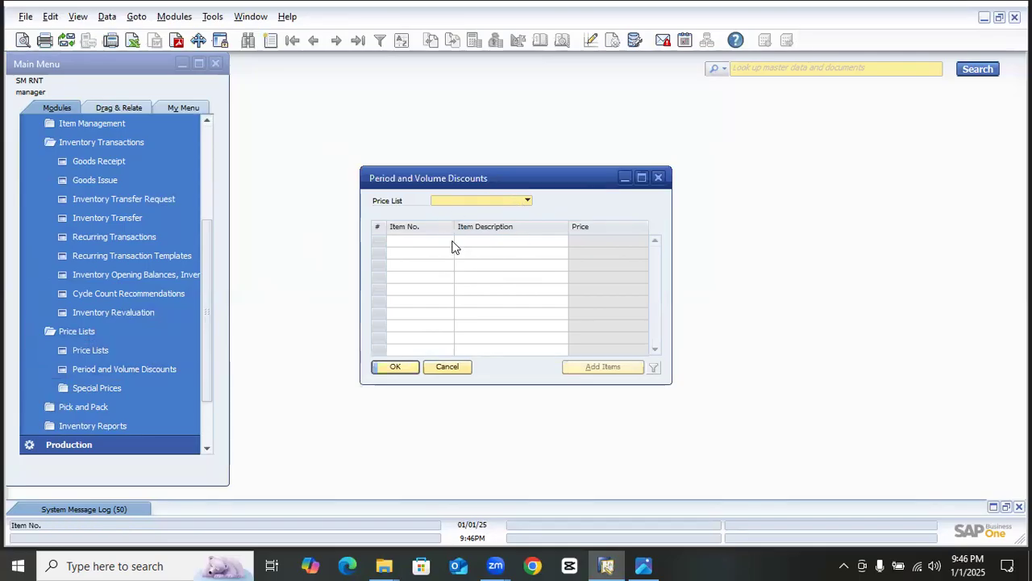
click(527, 201)
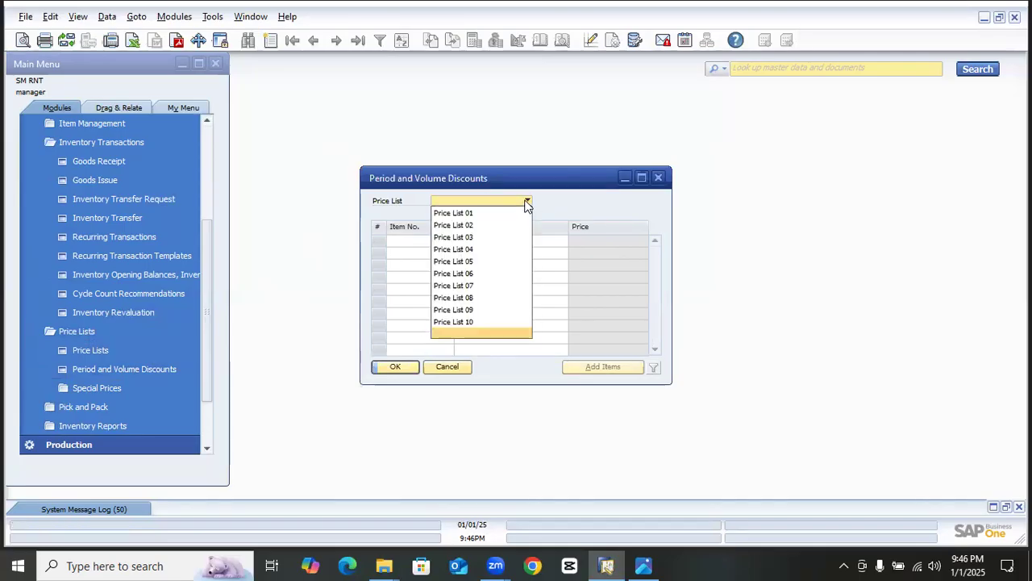
click(466, 213)
click(444, 239)
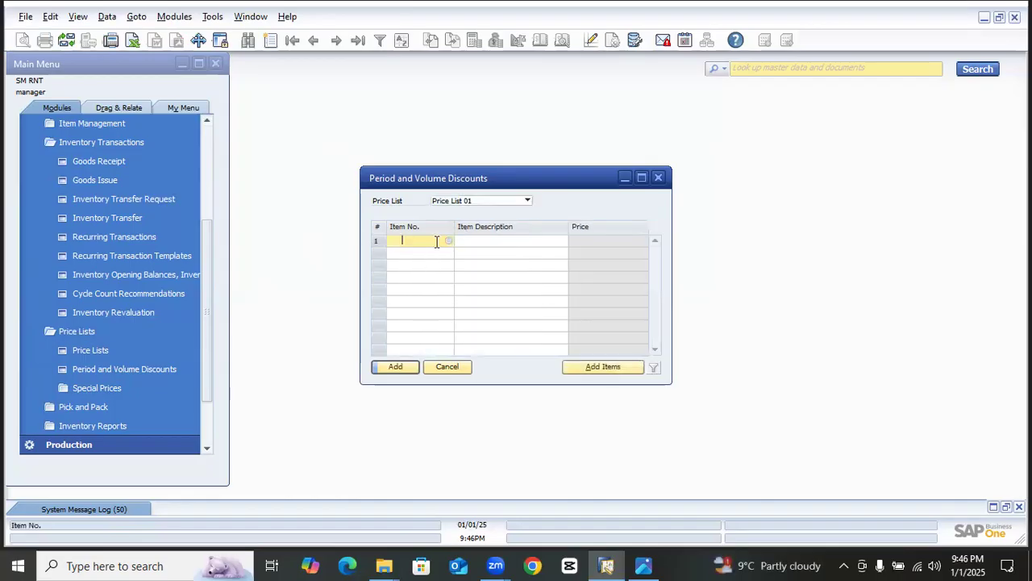
click(446, 239)
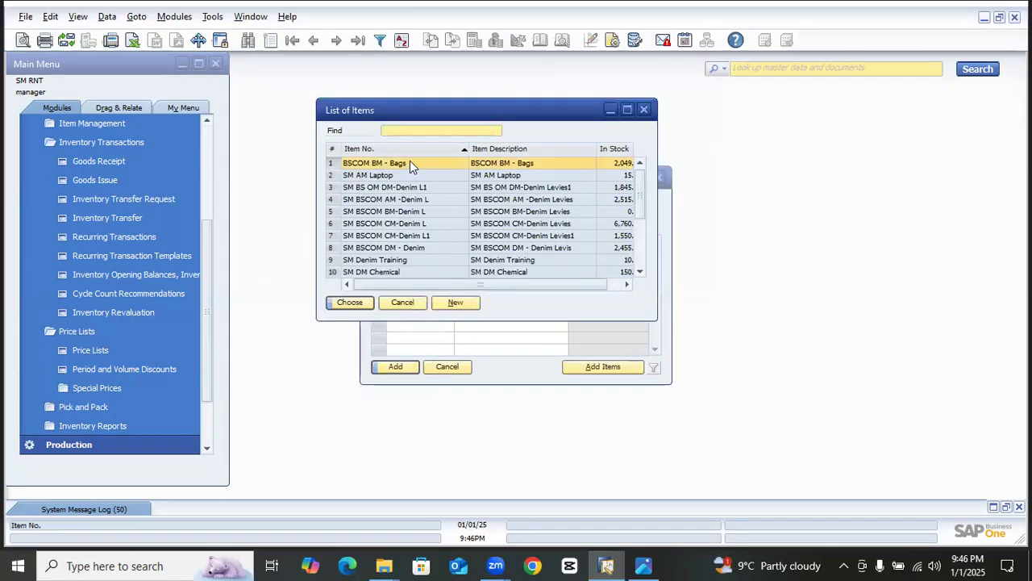
double_click(409, 162)
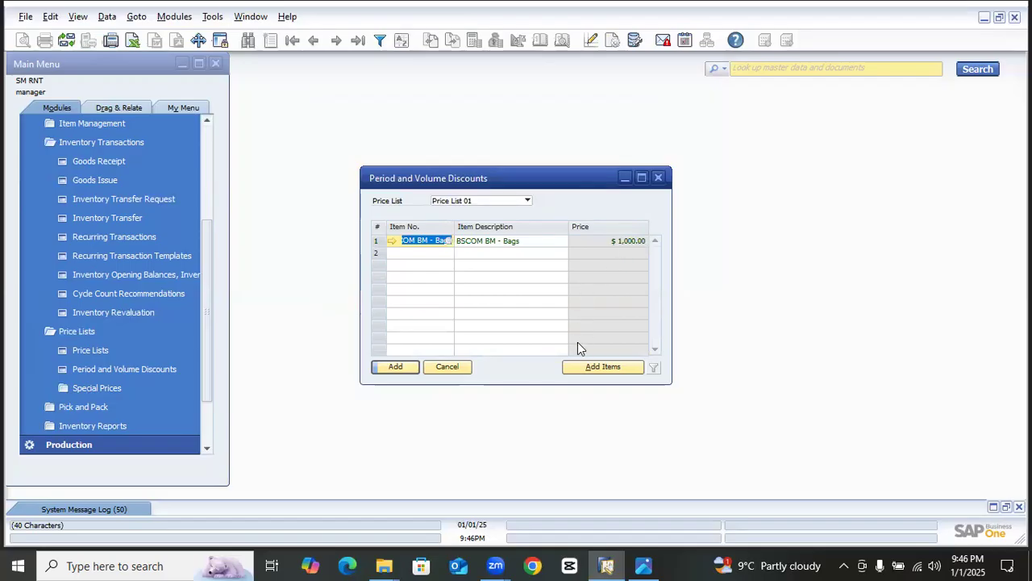
Step: Choose item SM AM Laptop on the second line of the period and volume discounts
click(444, 253)
click(447, 253)
double_click(391, 175)
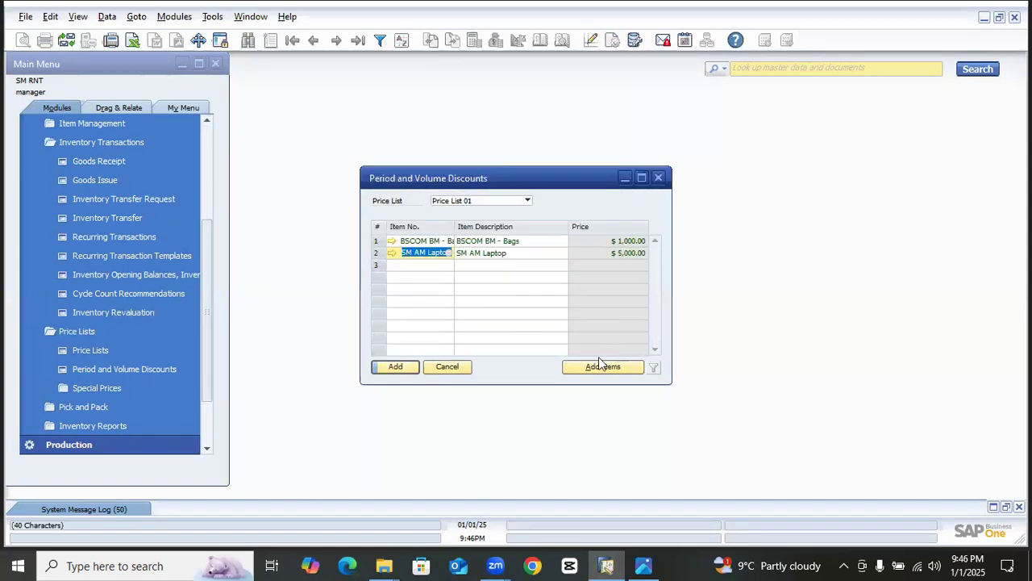
Step: Add the items with codes from BSCOM BM - Bags to SM BSCOM BM-Denim L to the period and volume discounts
click(591, 366)
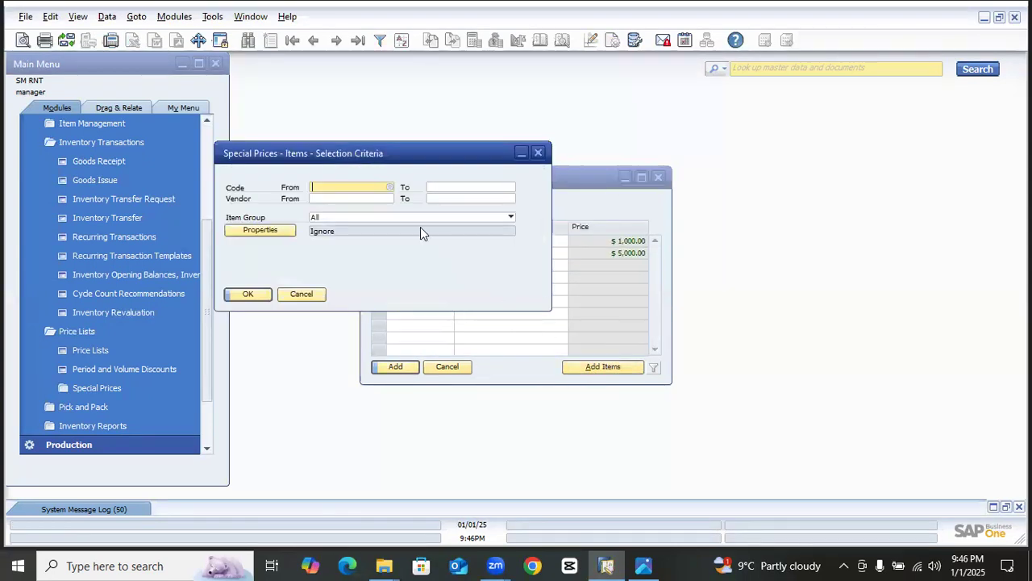
click(388, 197)
double_click(388, 163)
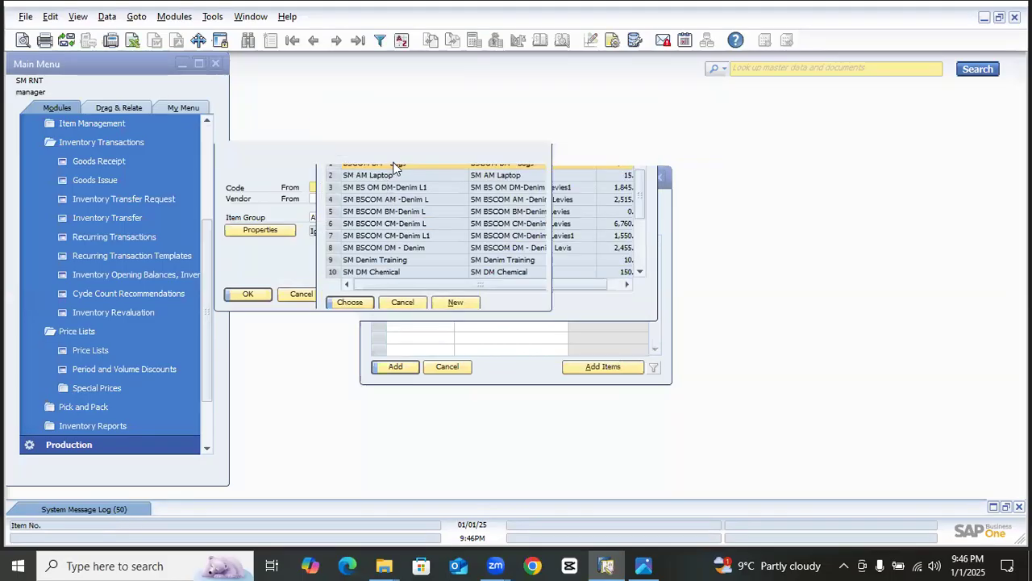
click(514, 190)
click(512, 189)
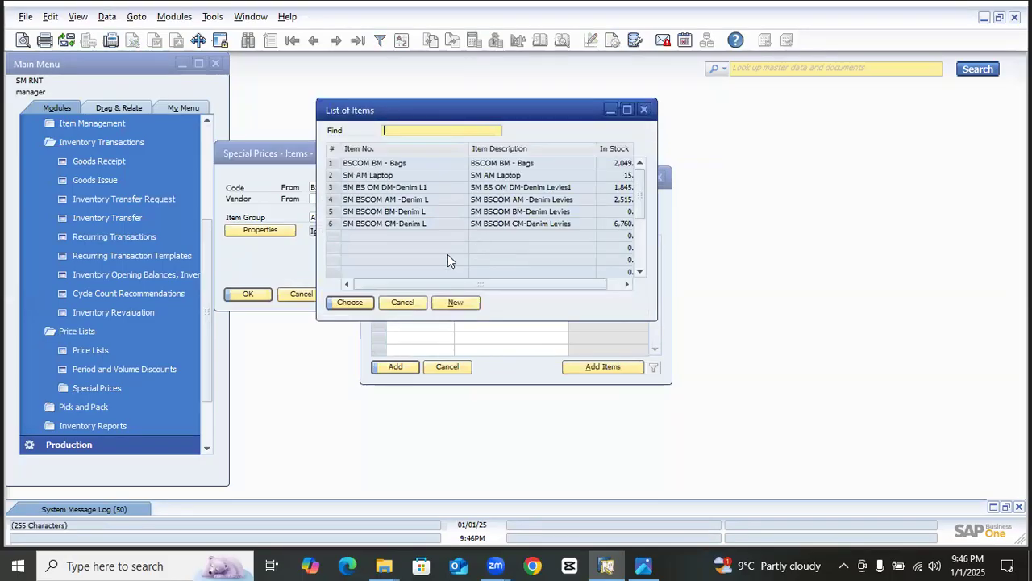
double_click(399, 209)
click(267, 296)
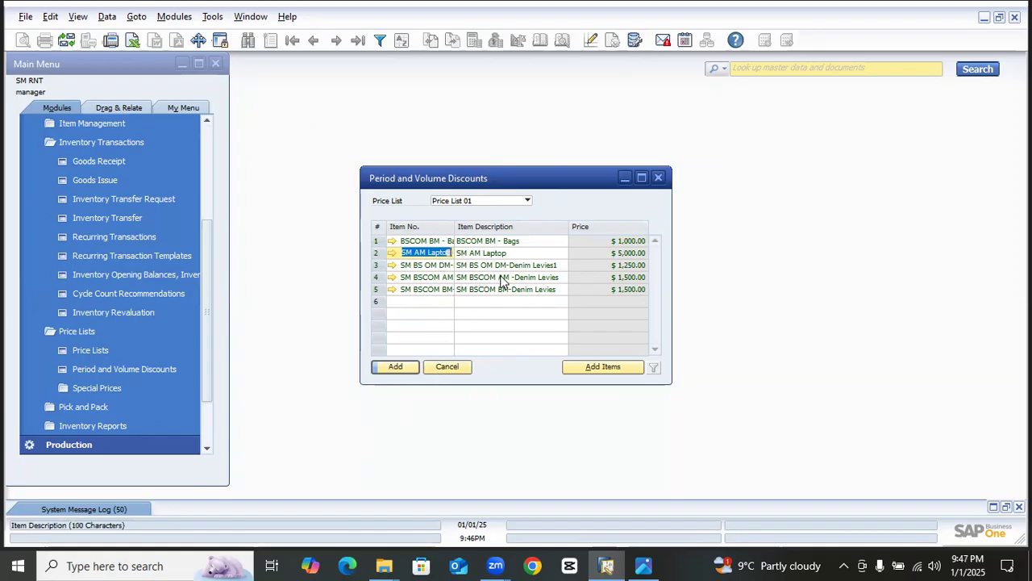
Step: Save the period and volume discounts and reopen them for Price List 01
click(401, 367)
click(400, 284)
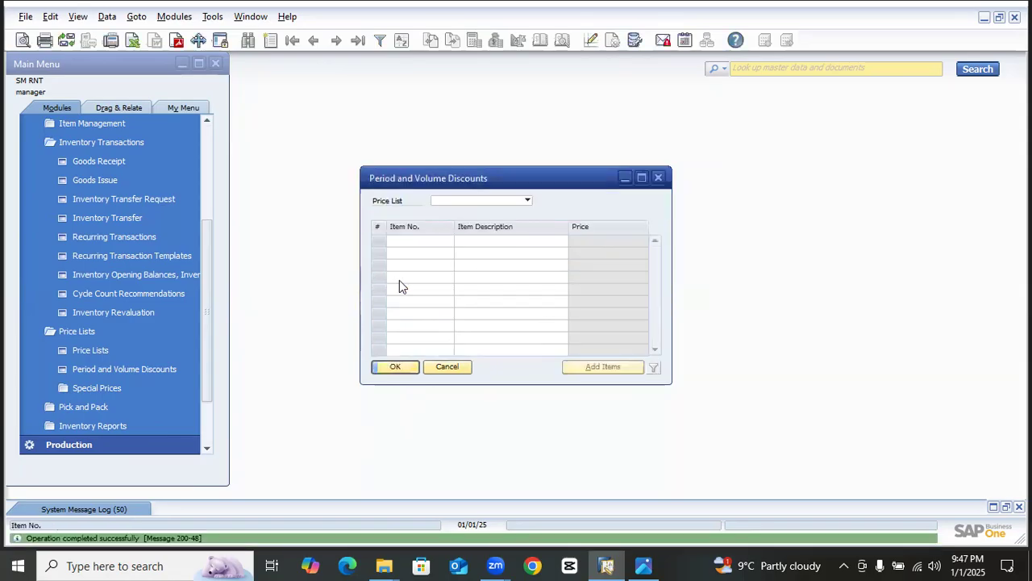
click(457, 370)
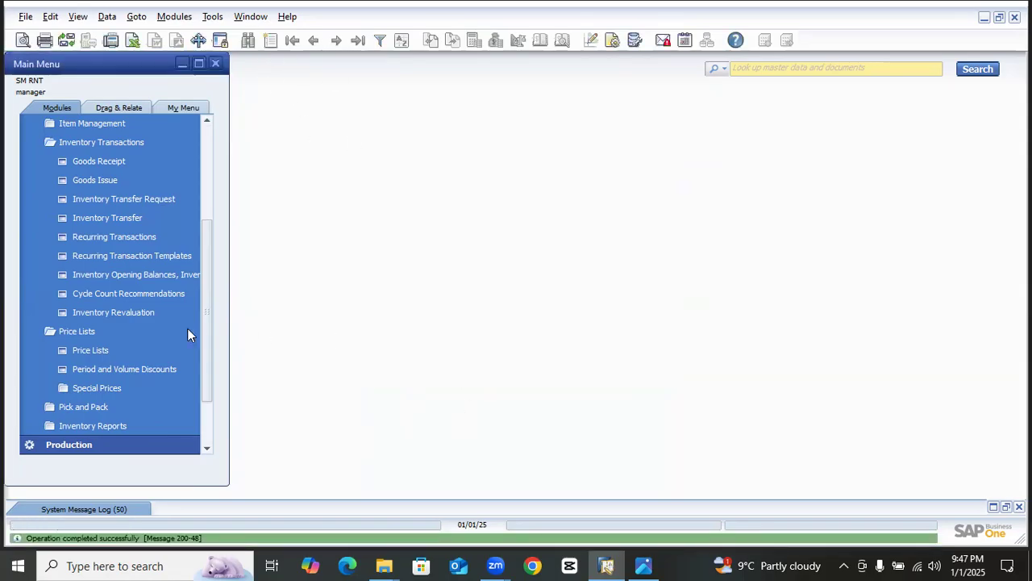
click(126, 369)
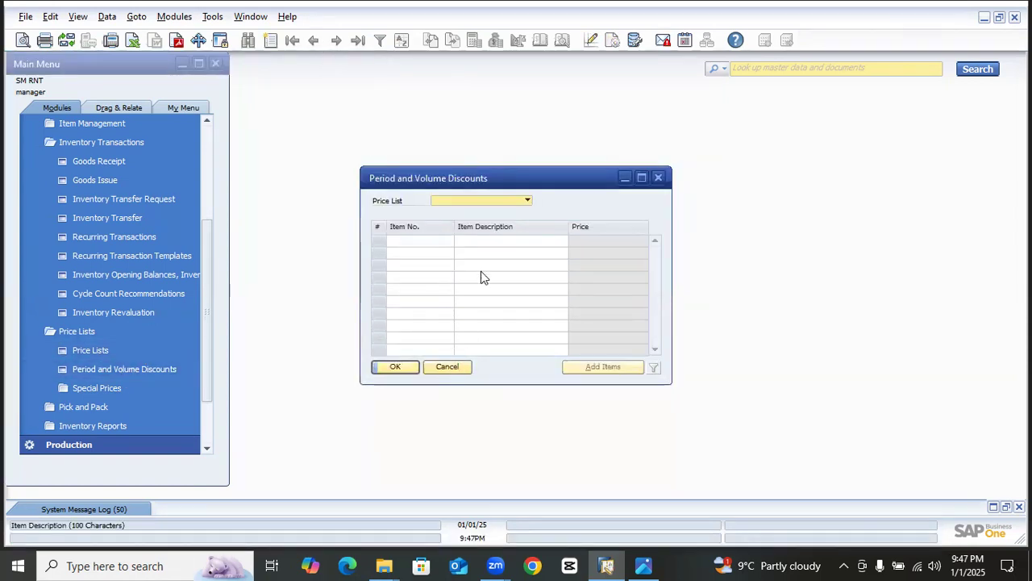
click(509, 200)
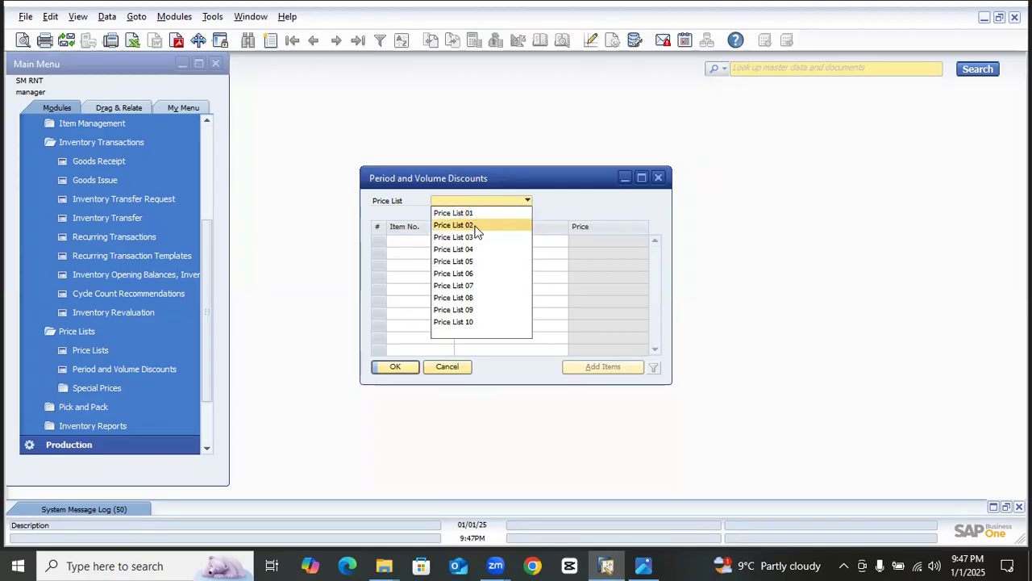
click(474, 210)
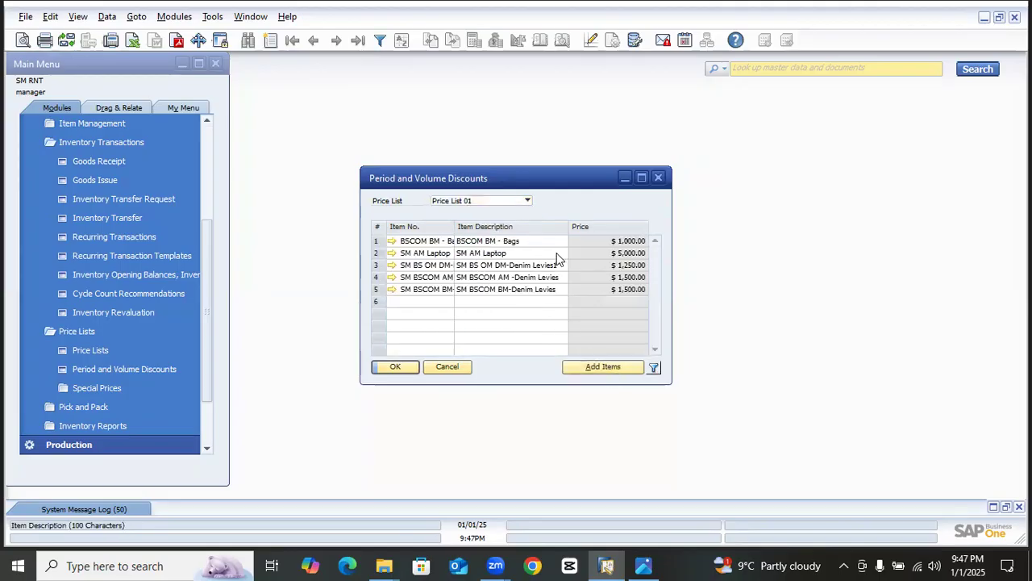
Step: Set the item selection criteria to code SM DM Chemical 5421 for both the start and end of the range
click(654, 367)
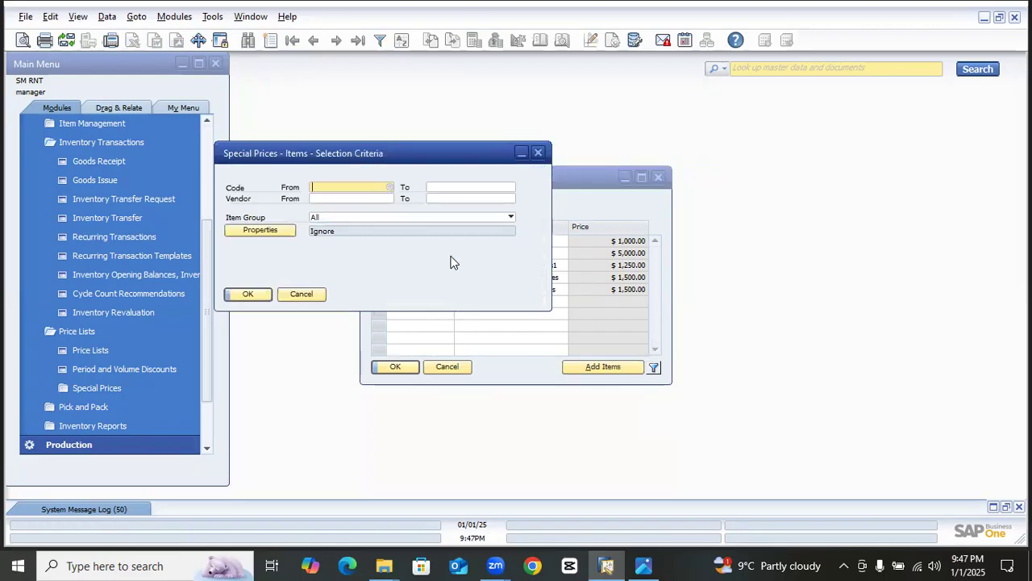
click(390, 187)
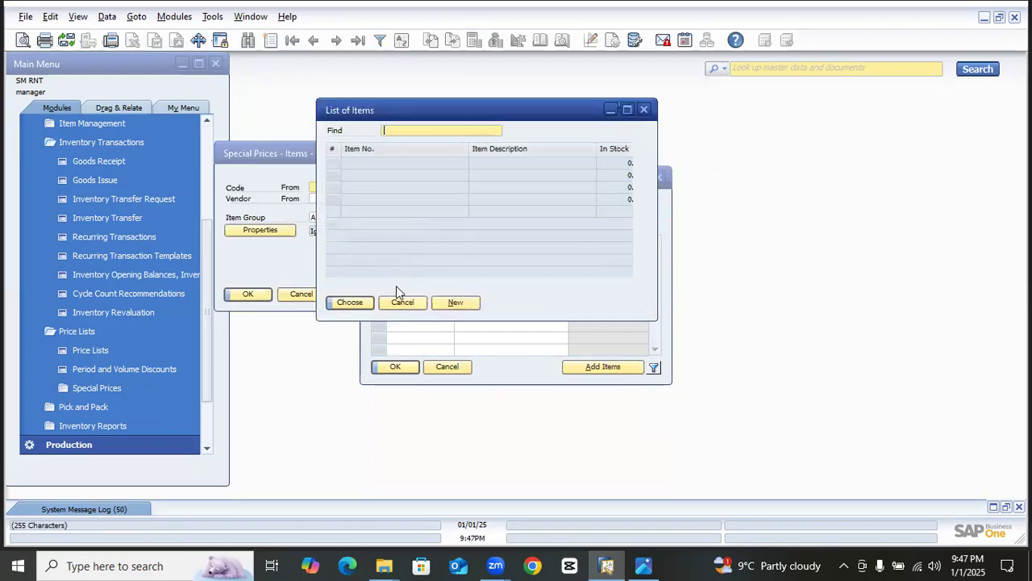
scroll(417, 254, down, 2)
double_click(401, 245)
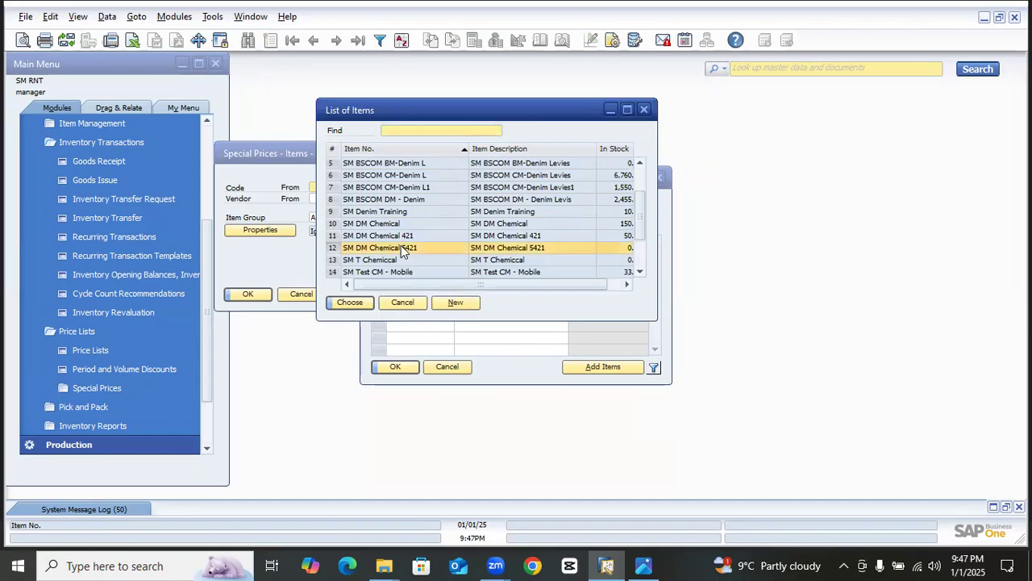
click(486, 187)
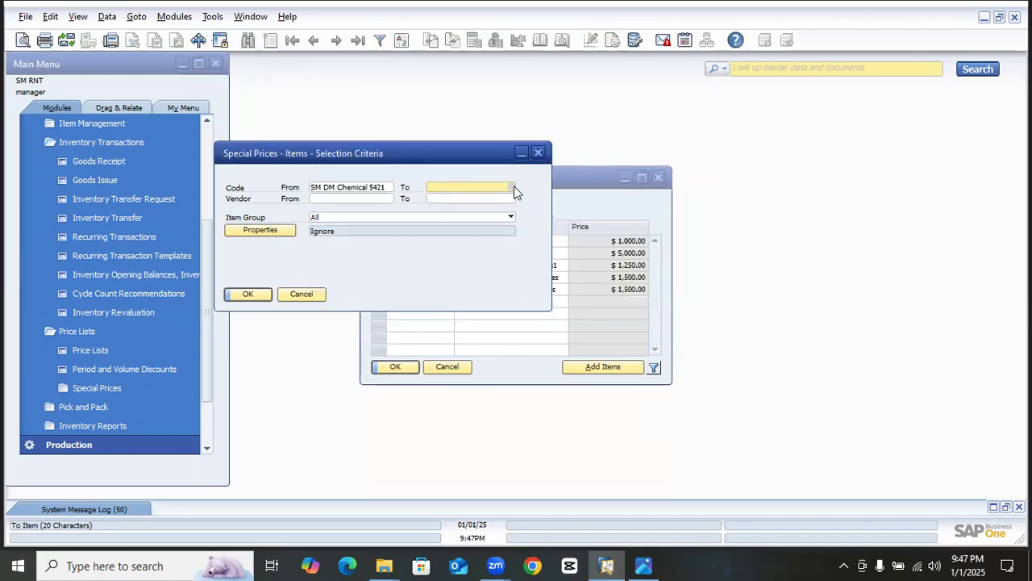
click(513, 187)
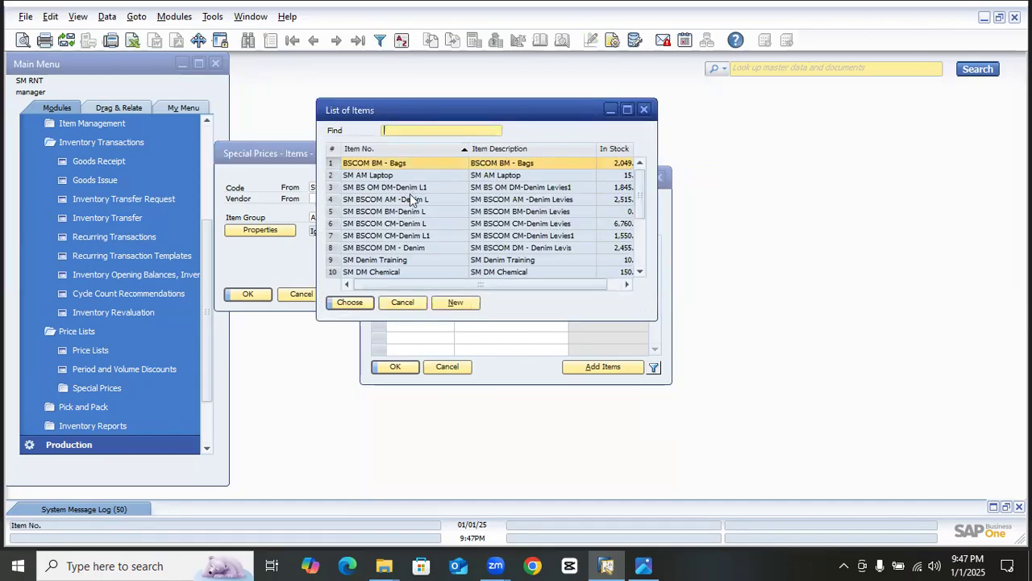
drag(448, 114, 627, 108)
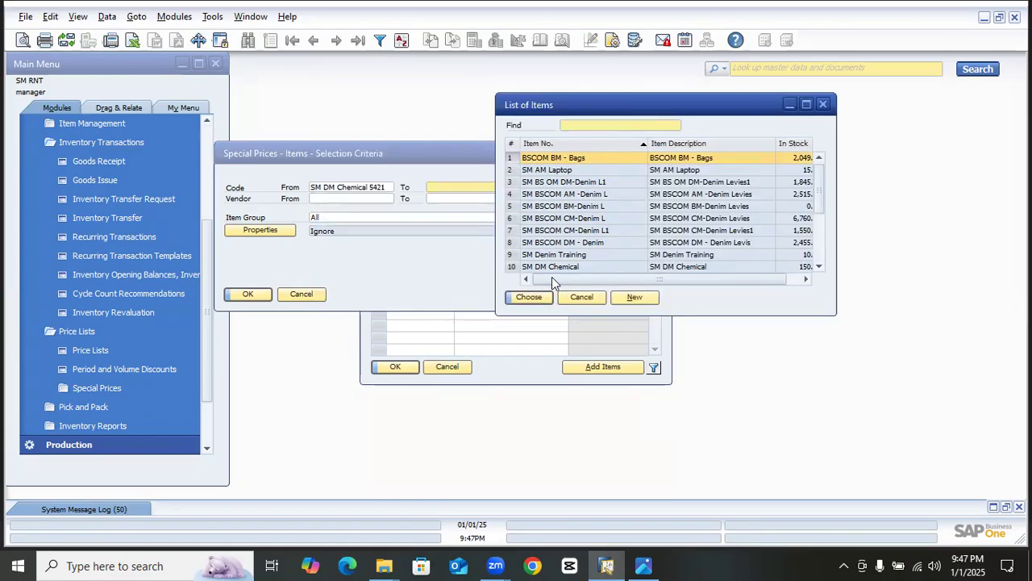
scroll(586, 267, down, 2)
double_click(586, 267)
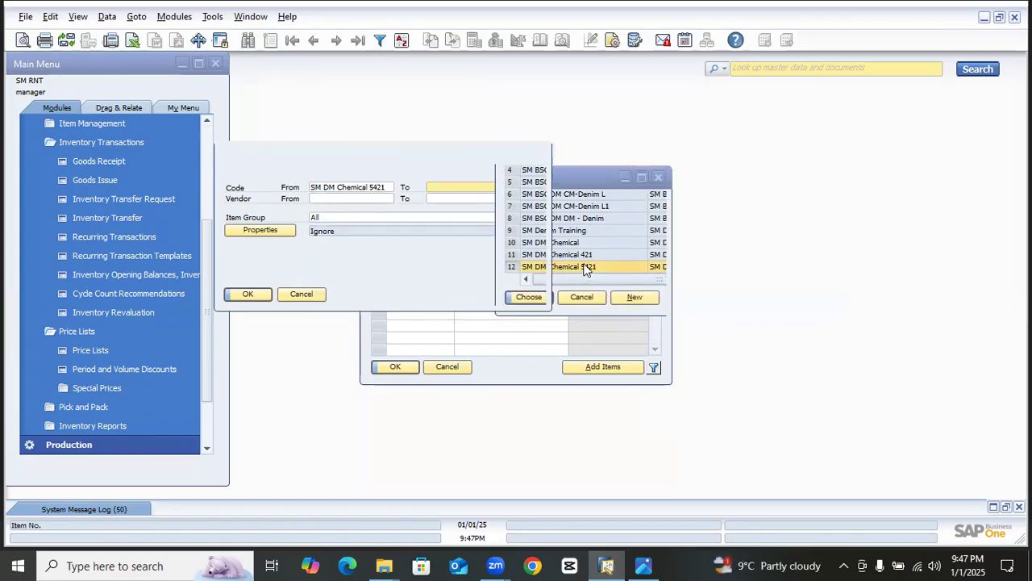
Step: Apply the new item selection, then update the period and volume discounts and close them
click(247, 293)
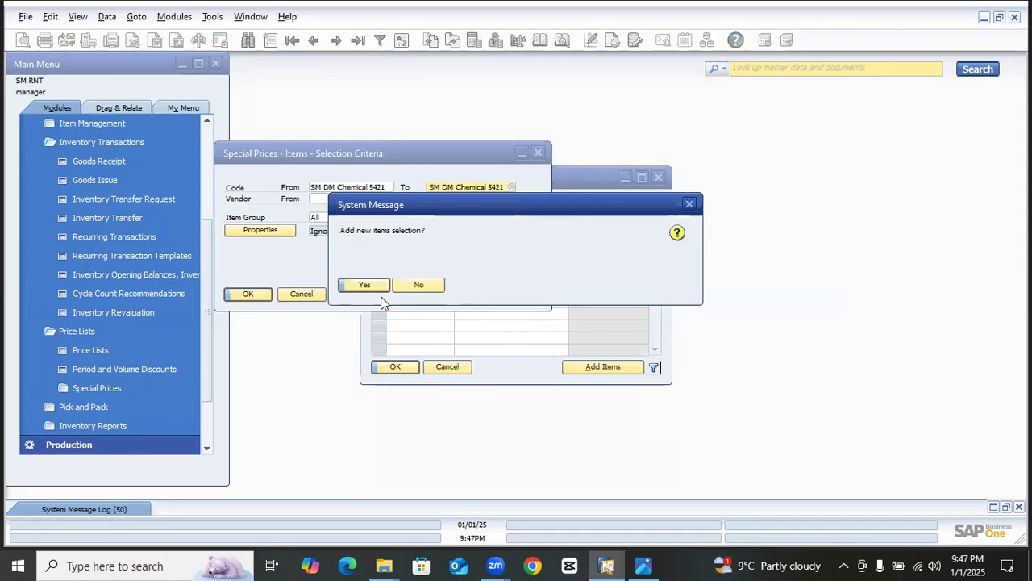
click(365, 284)
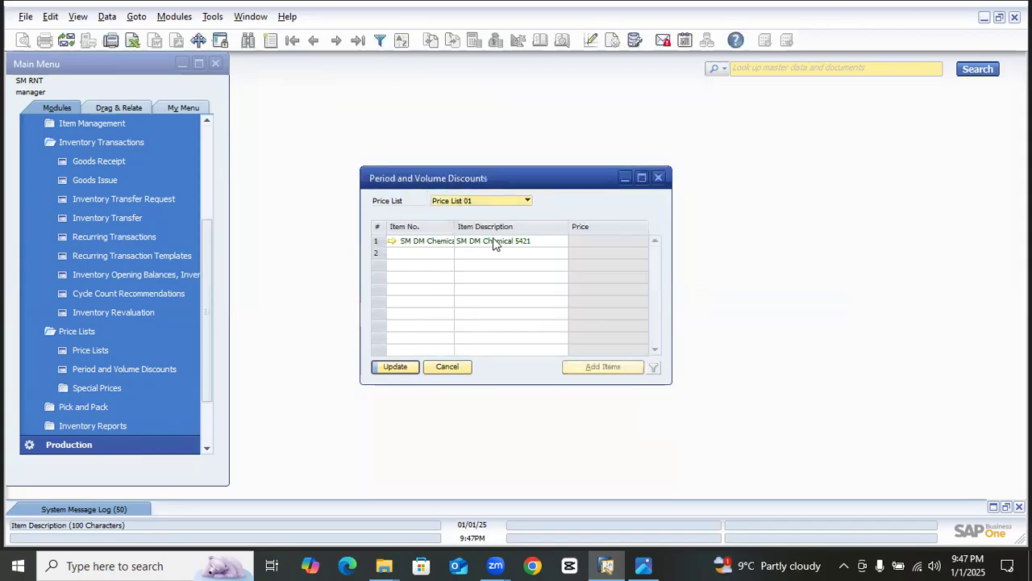
click(553, 241)
click(416, 366)
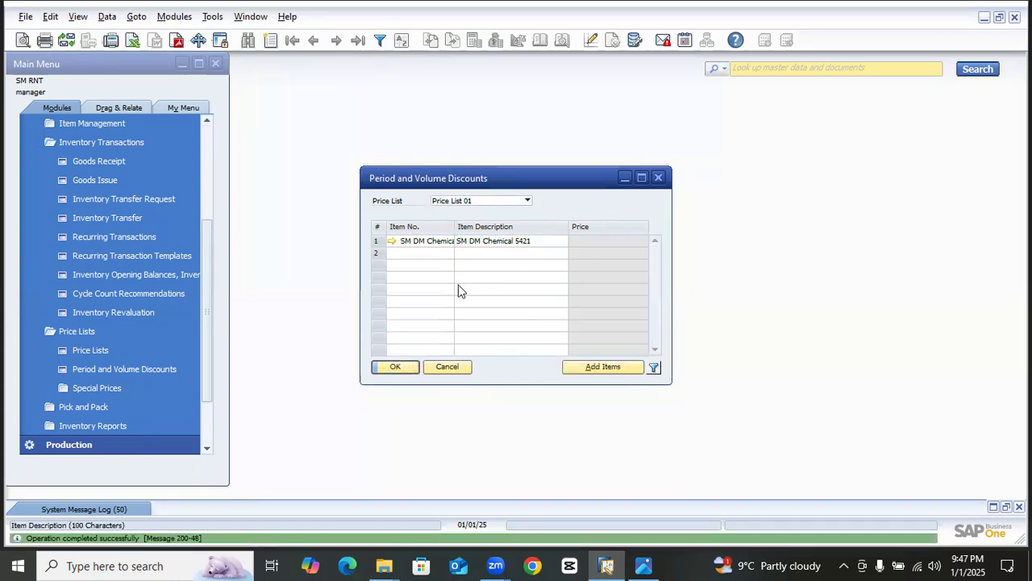
click(391, 368)
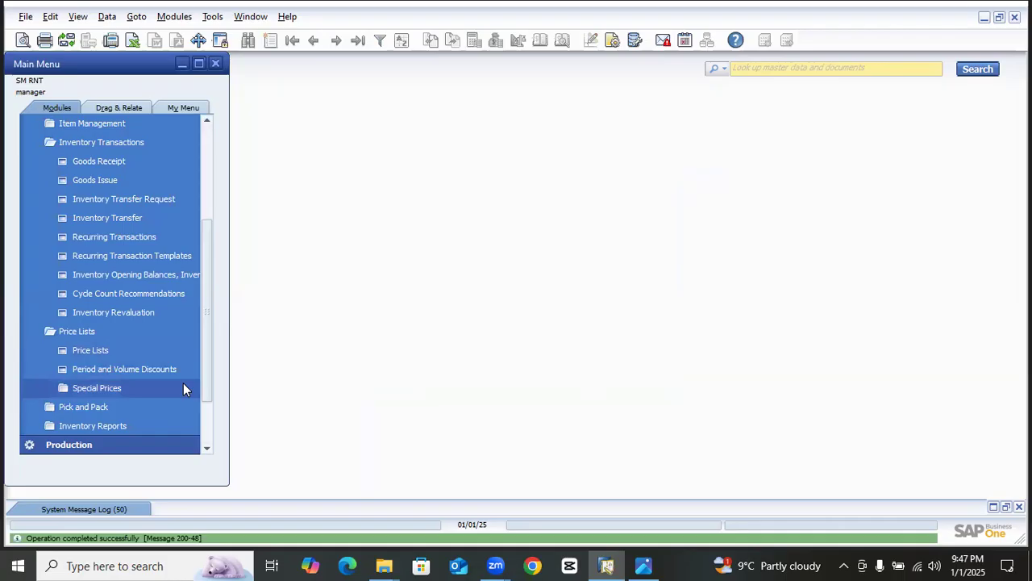
Step: Open the special prices for business partners and choose the customer SM AM C
scroll(171, 384, down, 1)
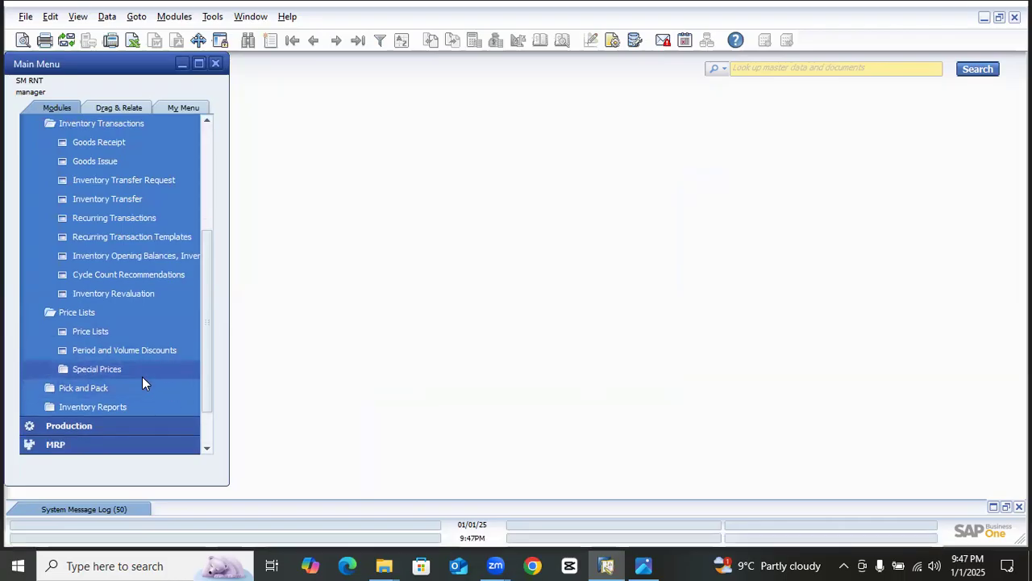
click(145, 372)
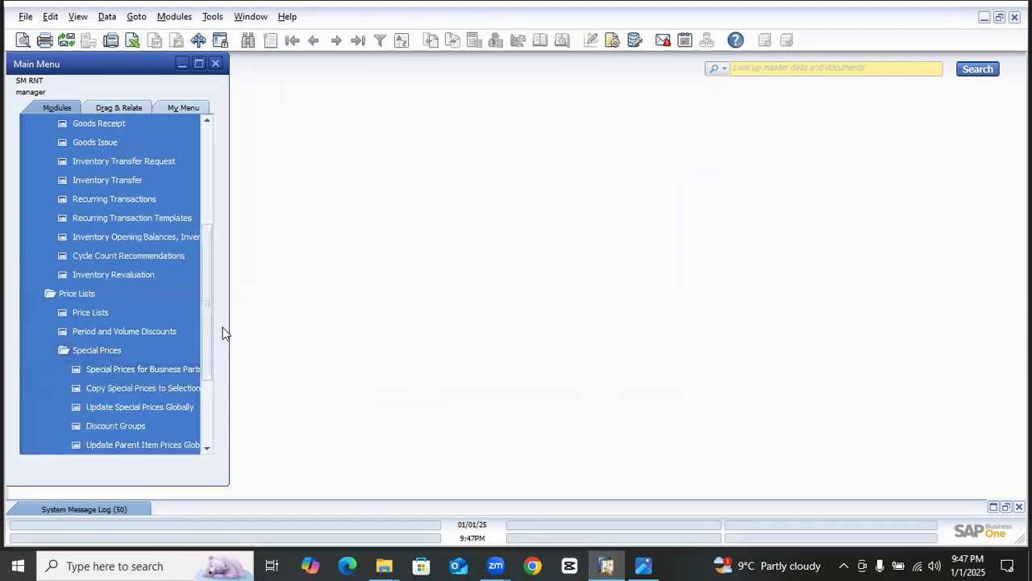
scroll(189, 338, down, 1)
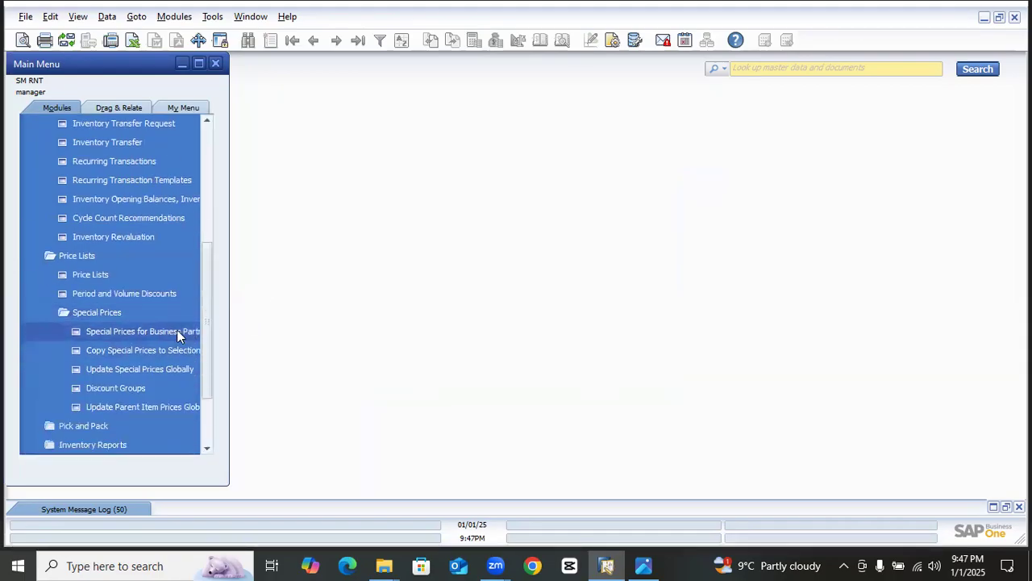
click(177, 331)
click(420, 187)
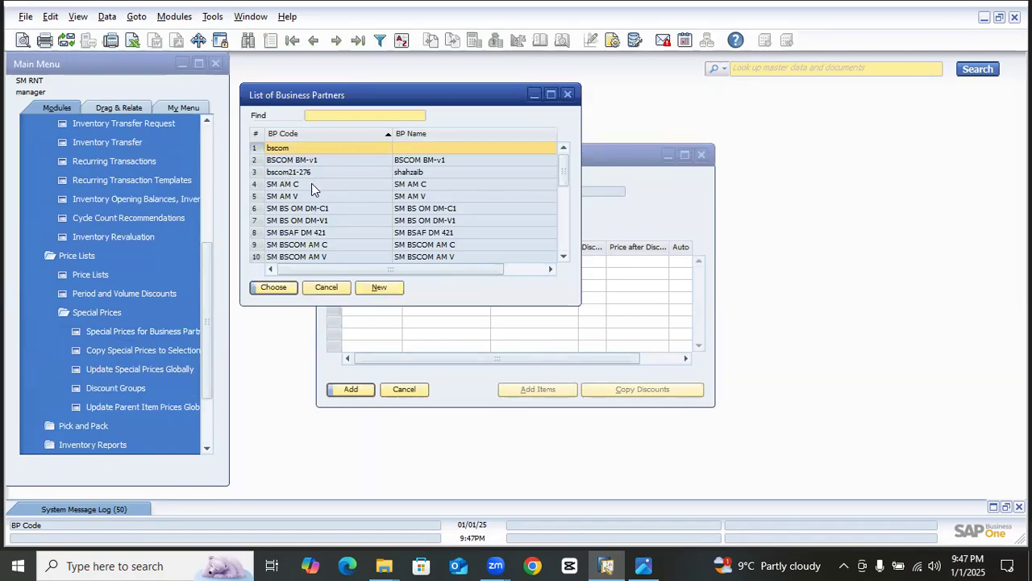
double_click(312, 184)
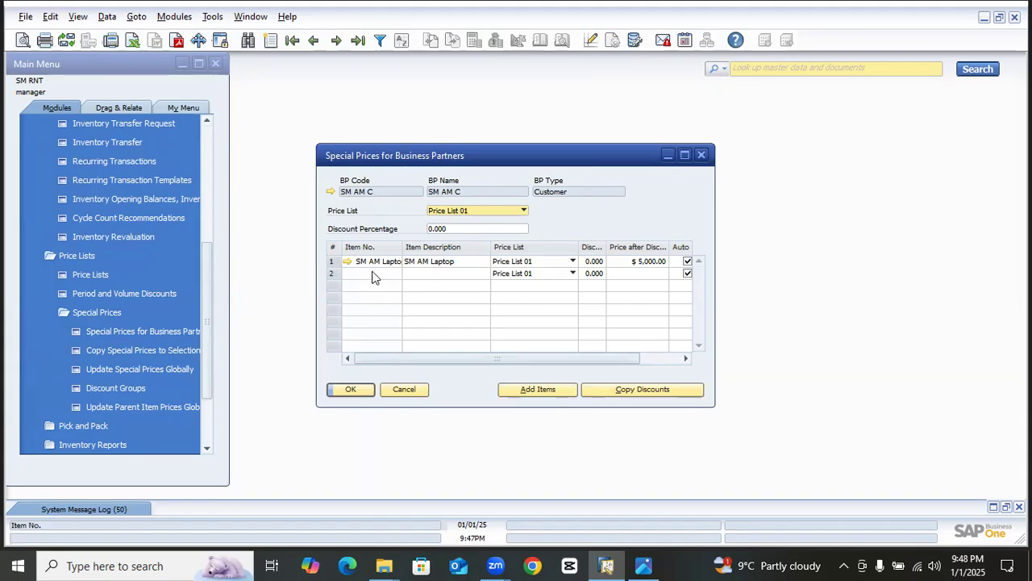
Step: Keep Price List 01 on the SM AM Laptop line and set its discount to 5%
click(562, 265)
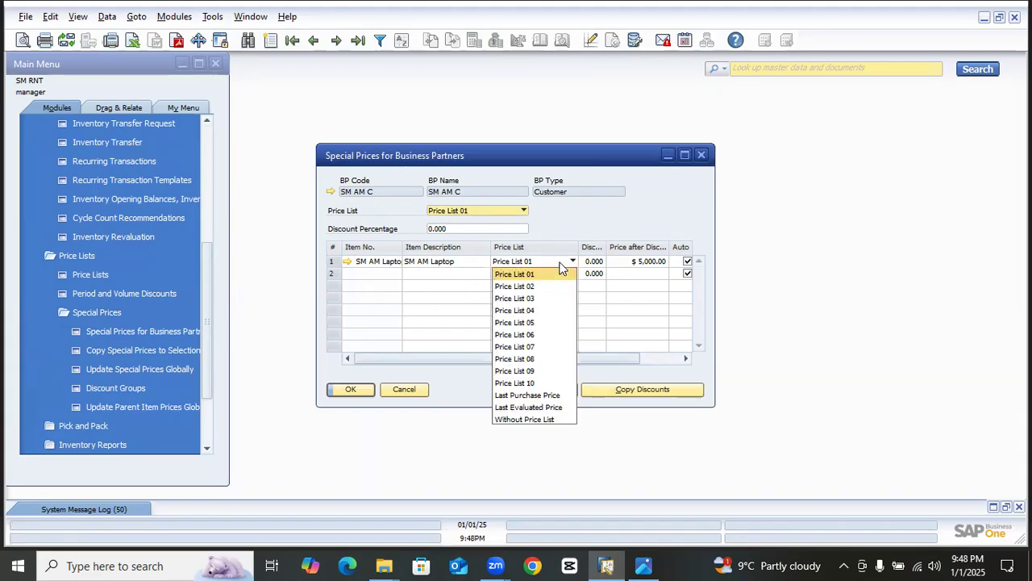
click(564, 274)
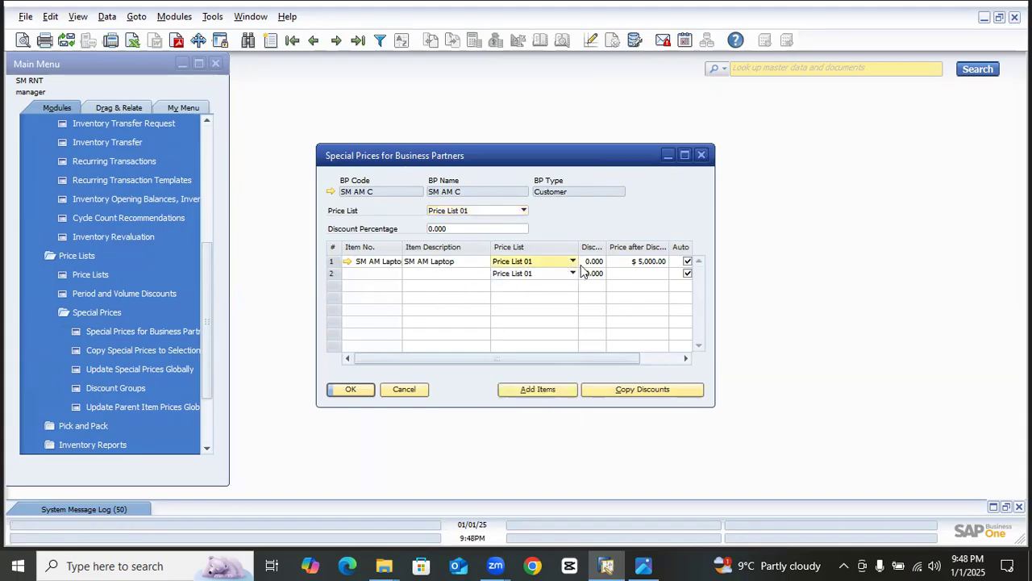
click(591, 262)
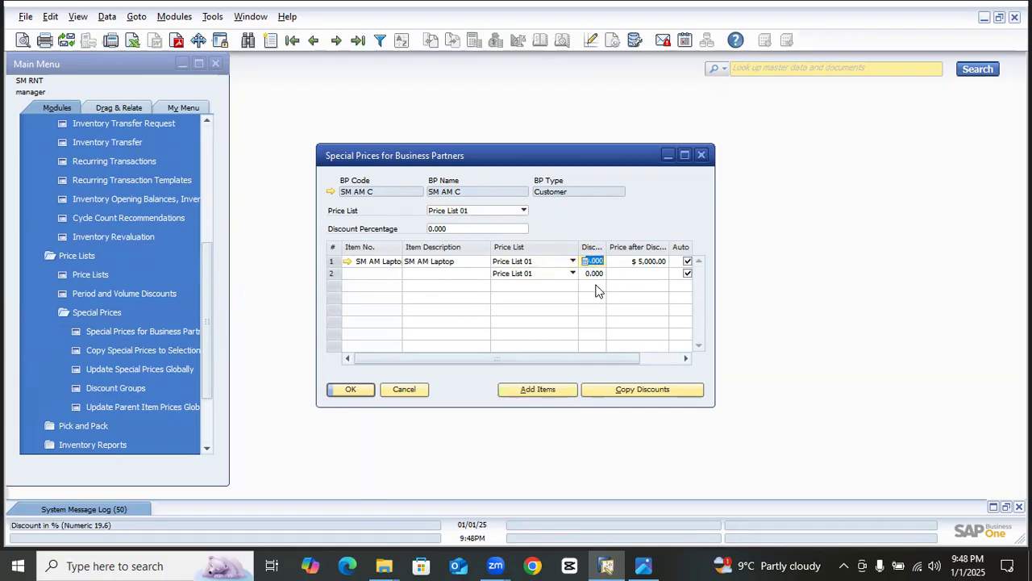
text(1)
key(BackSpace)
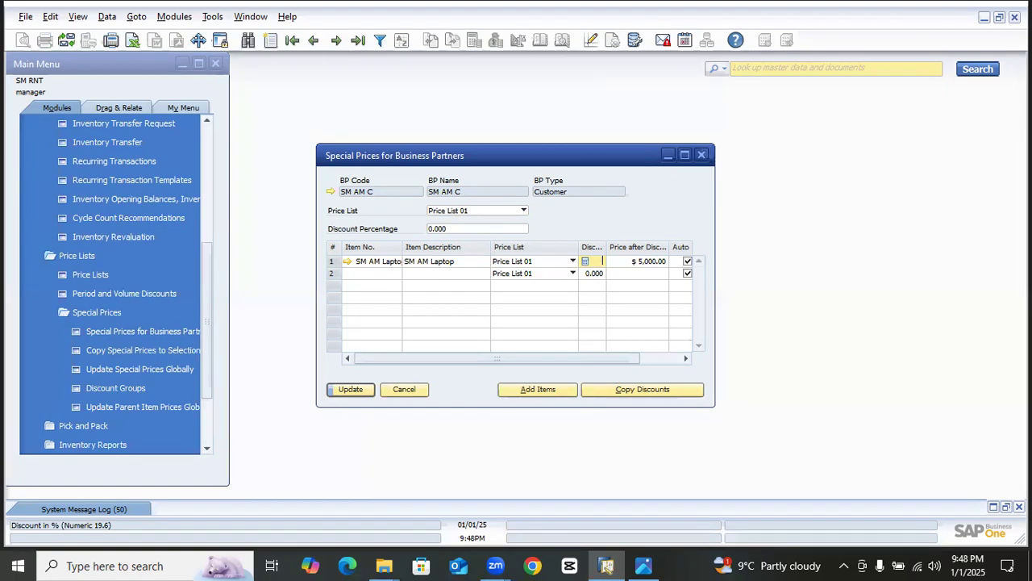
text(5)
key(Tab)
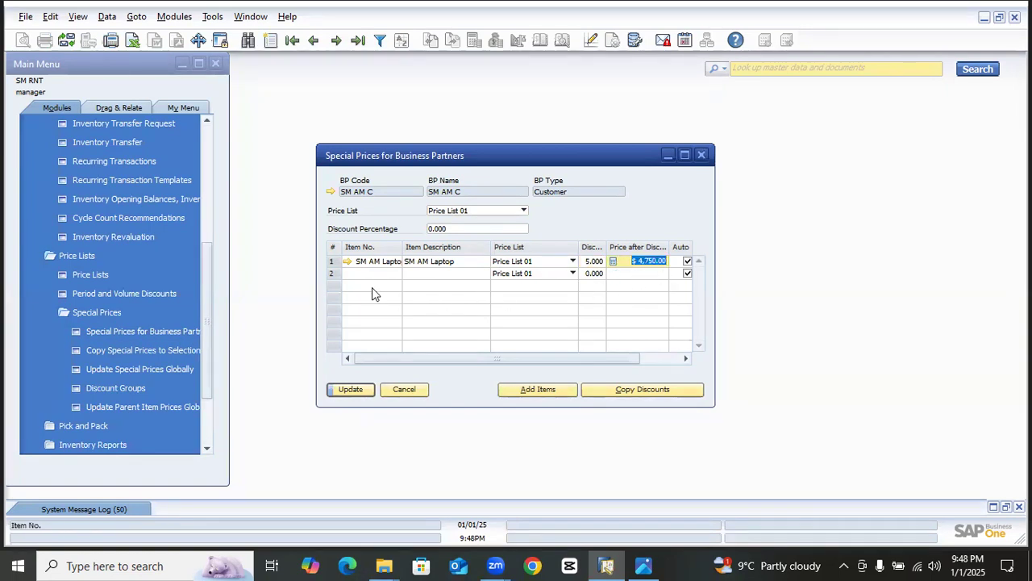
Step: Choose item BSCOM BM - Bags on the second special prices line and set its discount to 2%
click(399, 276)
click(396, 274)
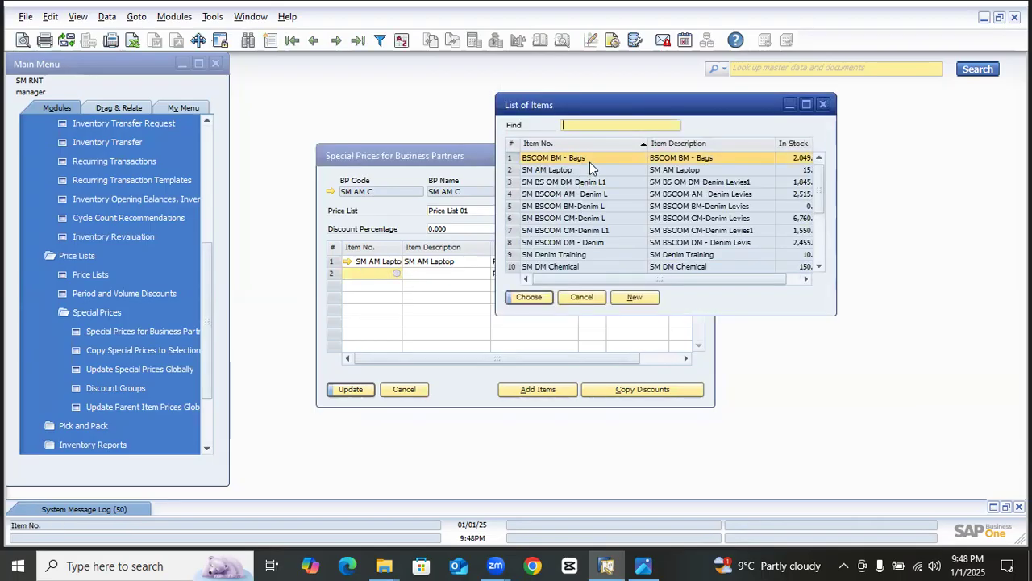
double_click(590, 160)
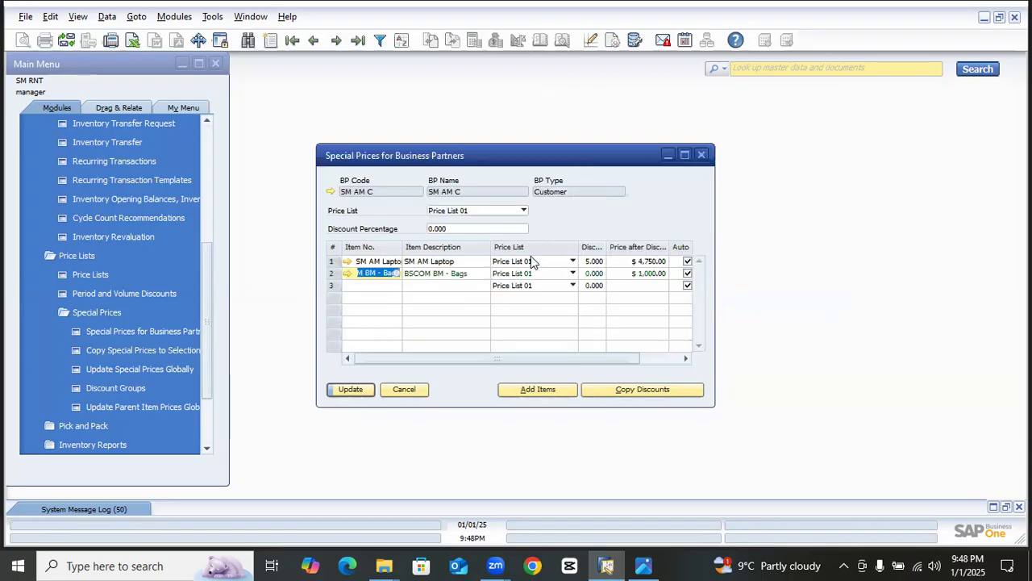
click(597, 274)
text(2)
key(Tab)
Step: Choose item SM Test CM - Mobile on the third special prices line and set its discount to 10%
click(389, 284)
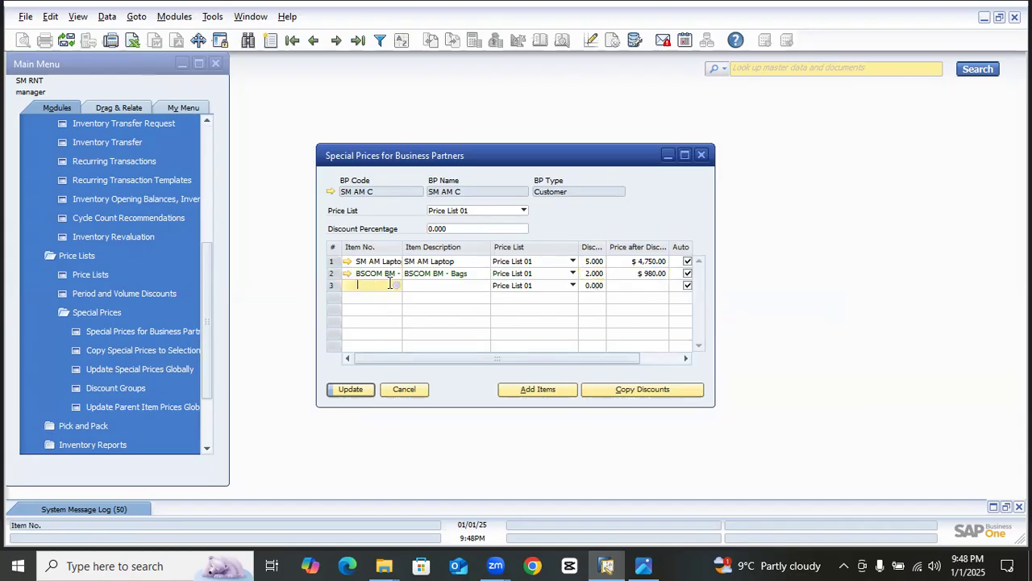
click(396, 285)
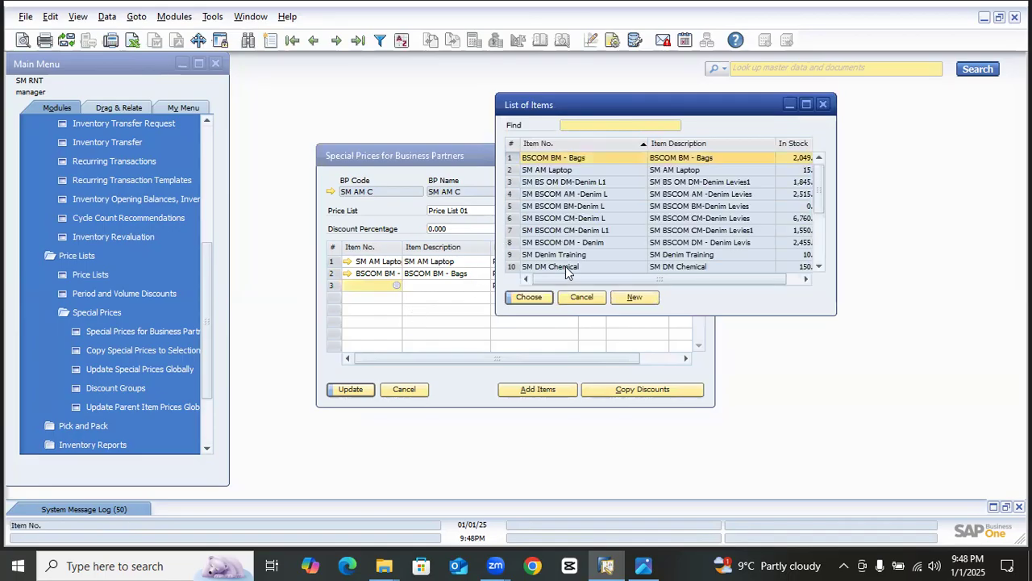
scroll(569, 270, down, 3)
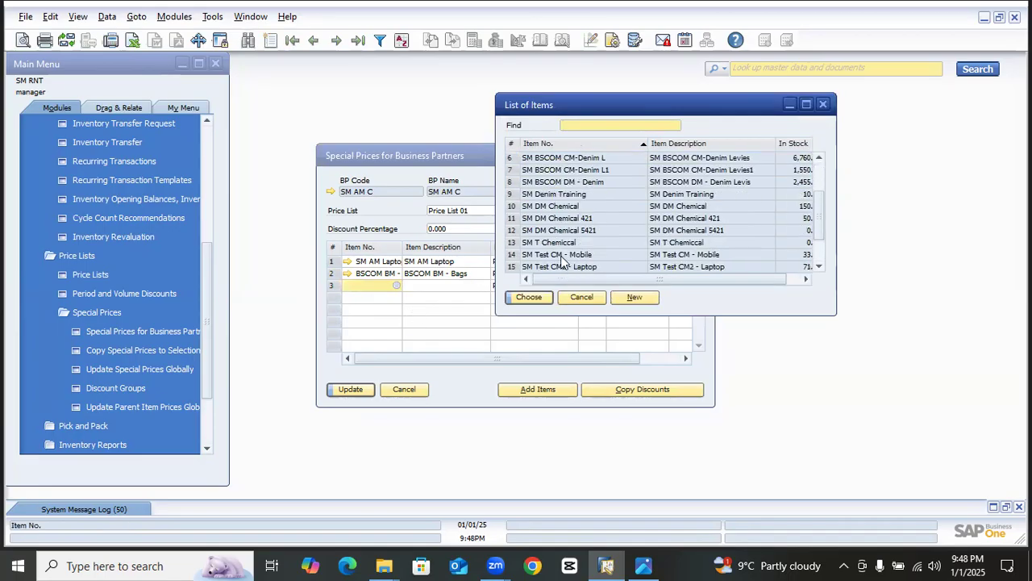
double_click(577, 255)
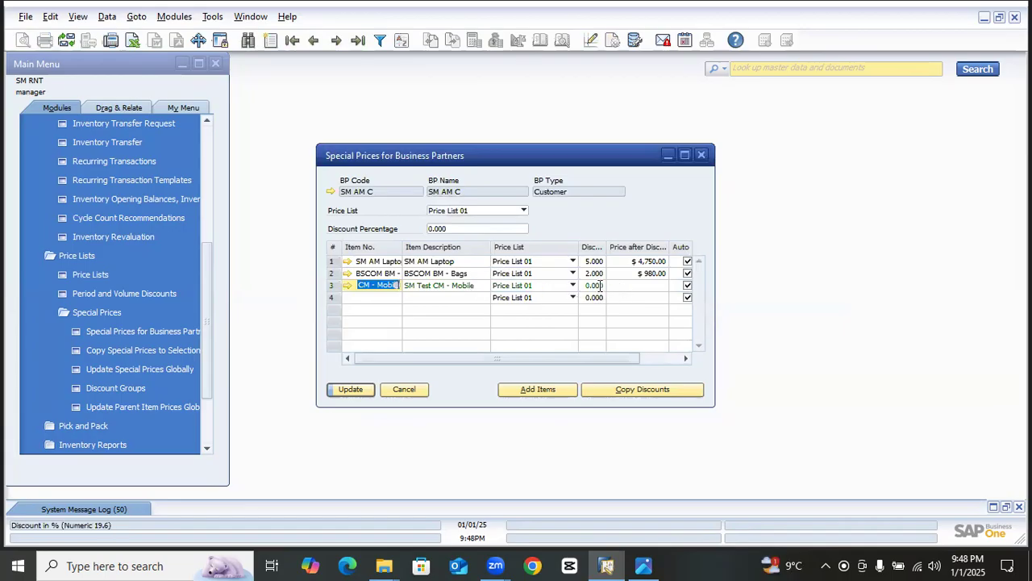
click(633, 285)
click(597, 286)
text(10)
key(Tab)
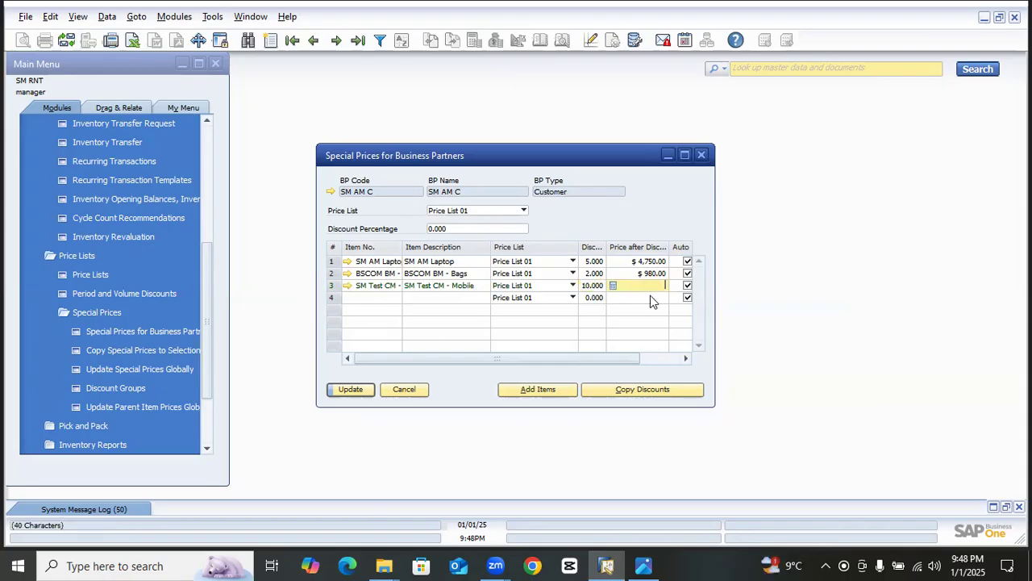
Step: Open the SM Test CM - Mobile item master data, set its Price List 01 unit price to 45000, and update the item
click(392, 287)
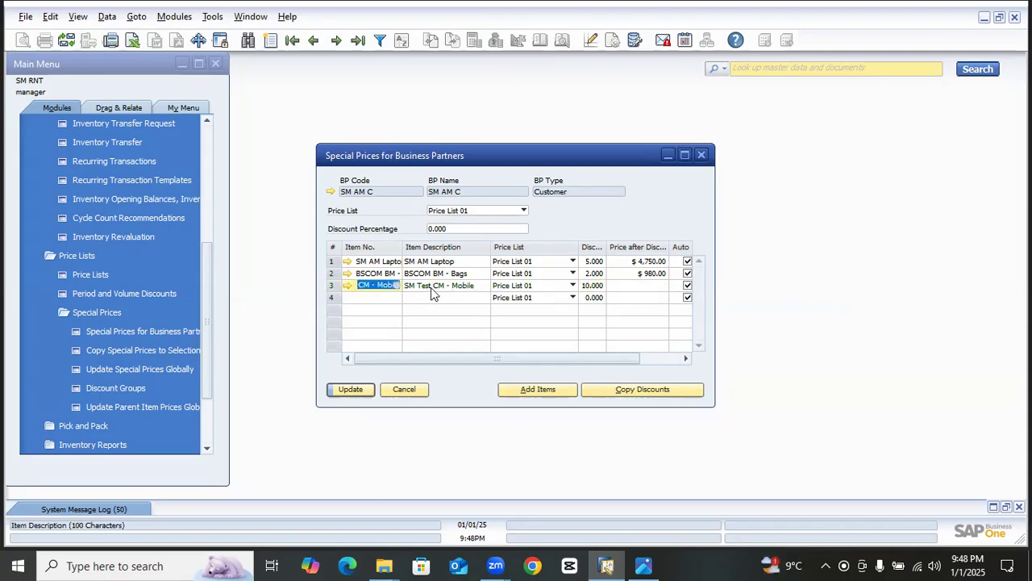
click(346, 286)
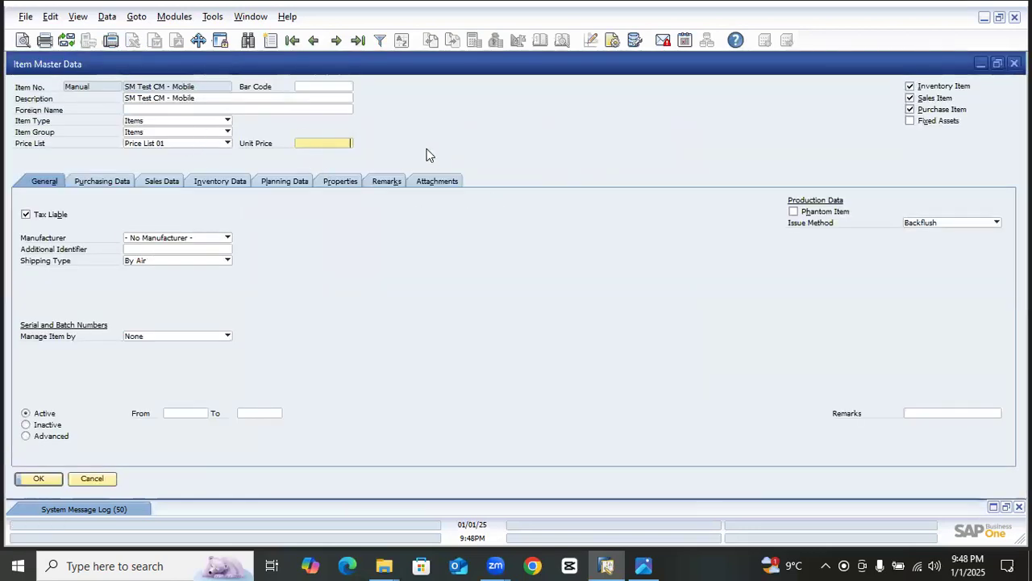
text(45000)
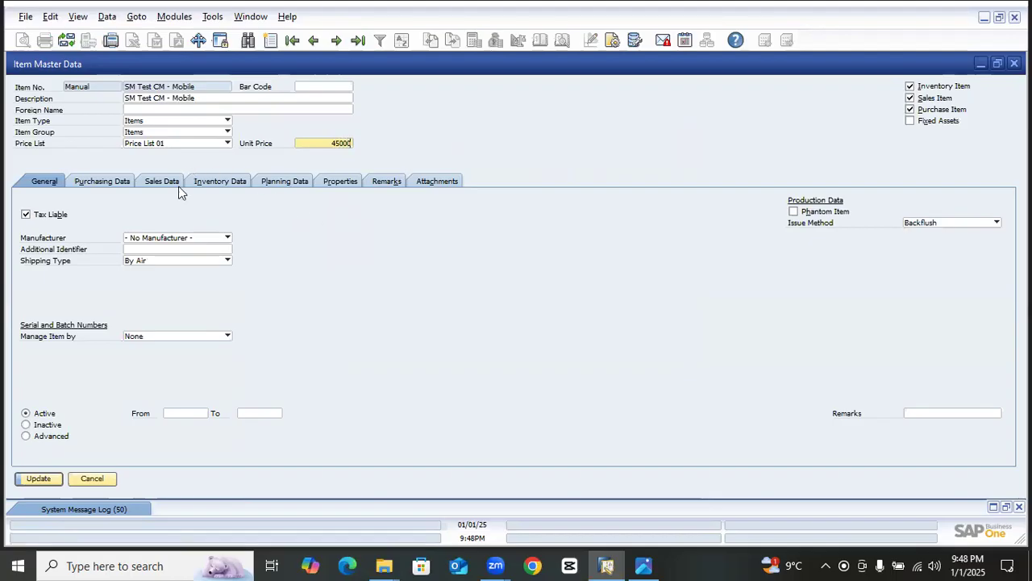
click(50, 479)
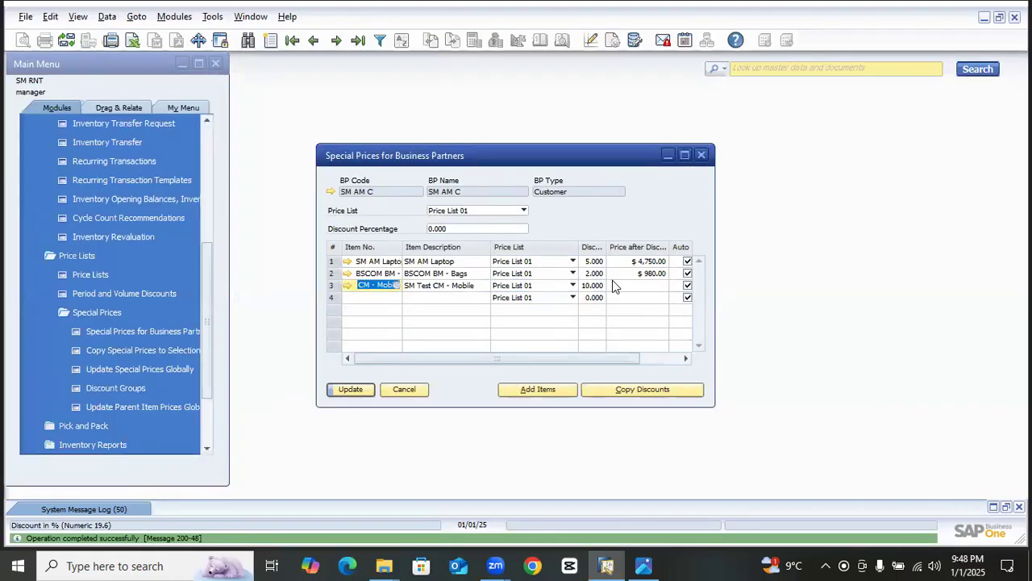
Step: Set the discount on the SM Test CM - Mobile line to 0%
click(635, 286)
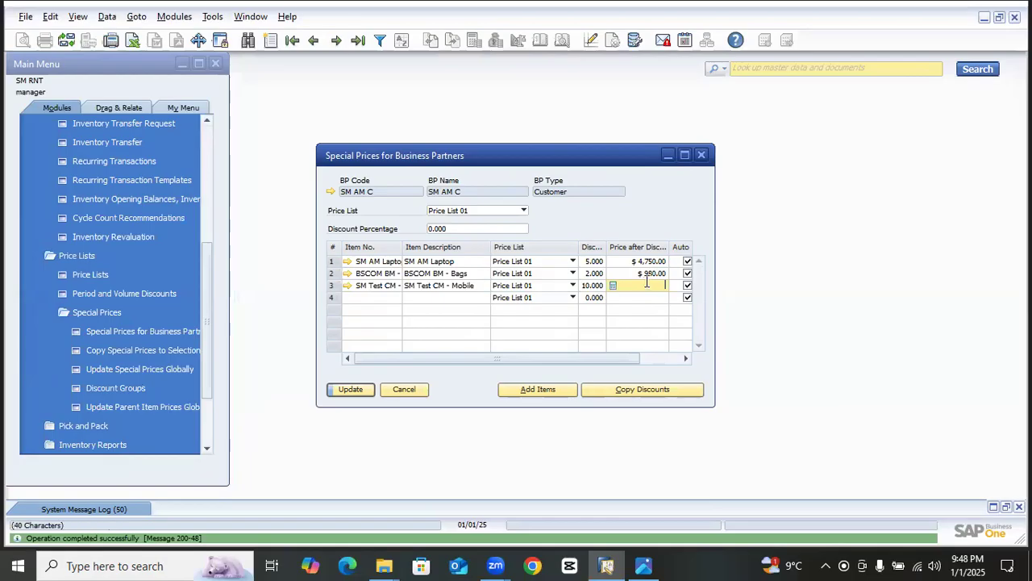
click(590, 287)
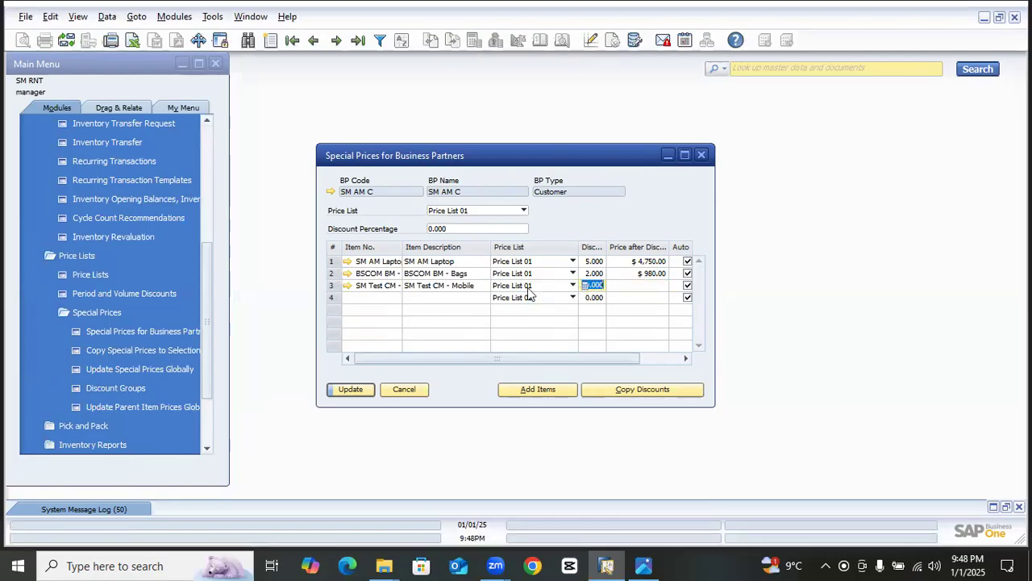
text(0)
key(Tab)
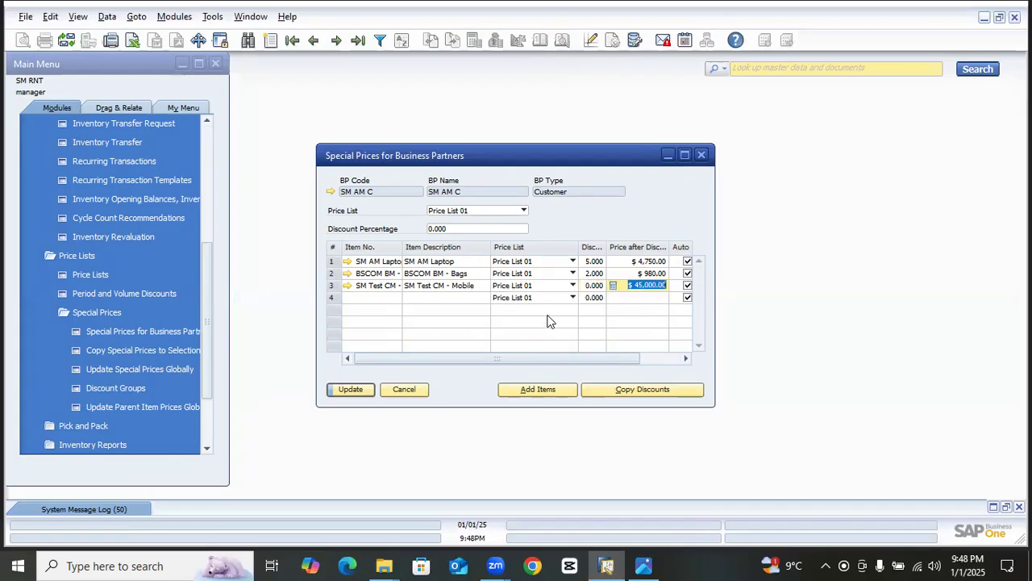
Step: Set the SM Test CM - Mobile discount to 7%, then update and close the special prices
click(594, 285)
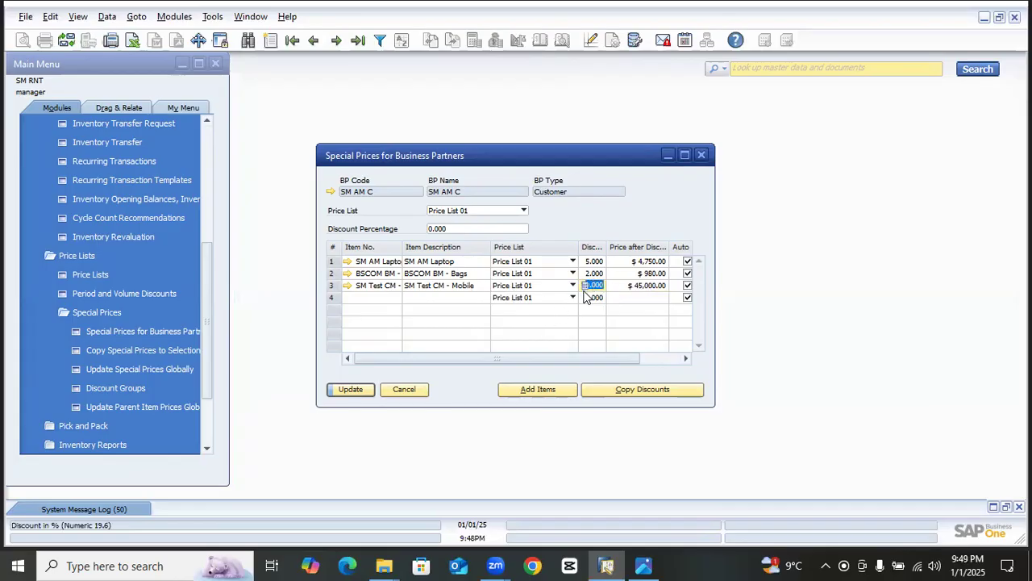
text(7)
key(Tab)
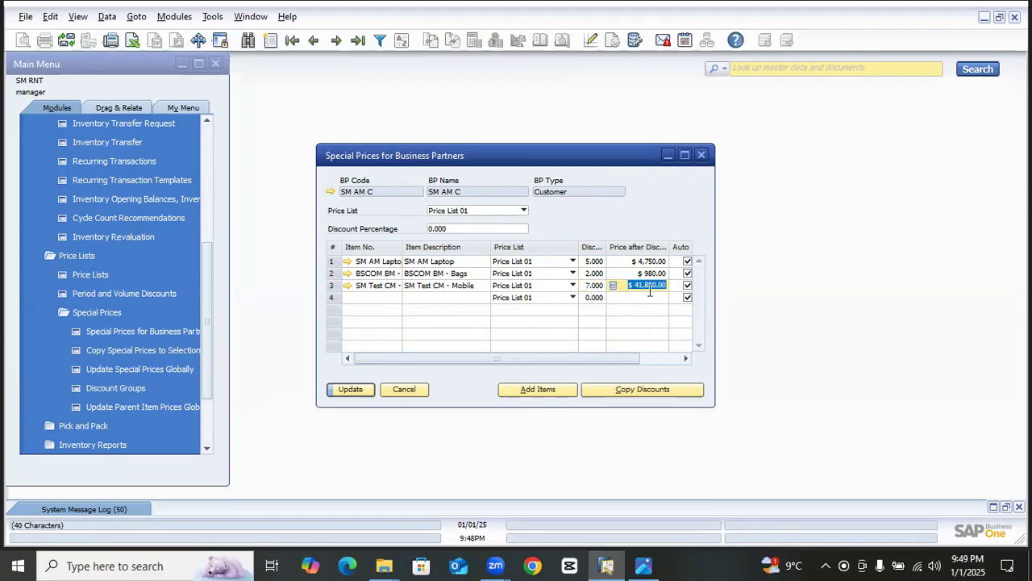
click(365, 390)
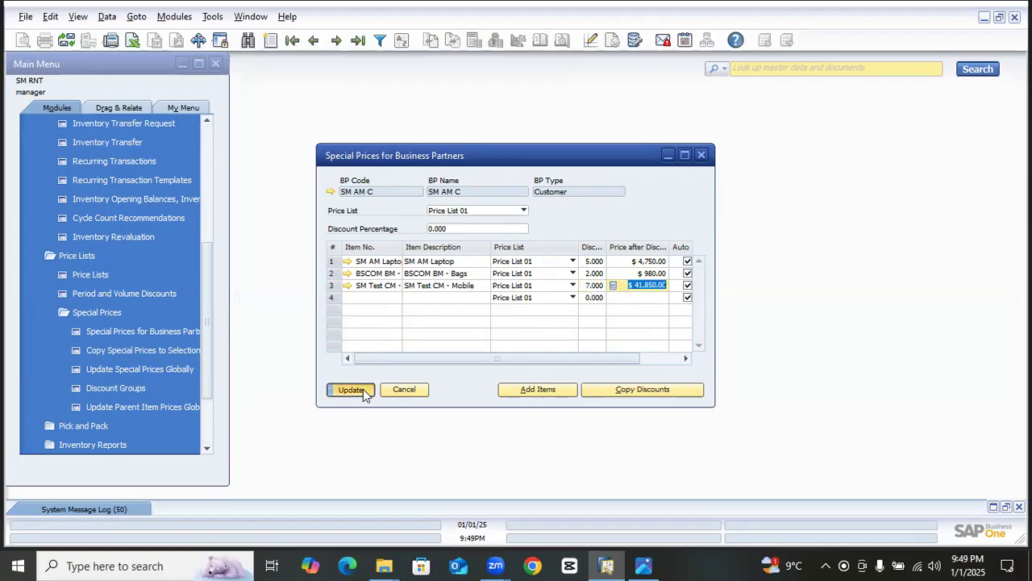
click(351, 389)
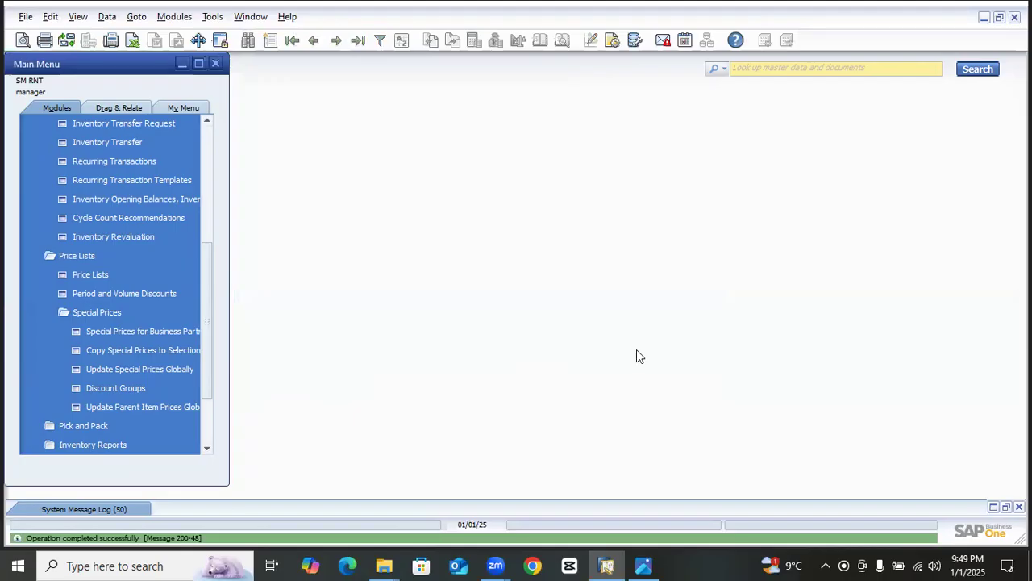
Step: Open Copy Special Prices to Selection Criteria and choose SM AM C as the source business partner
click(183, 349)
click(415, 213)
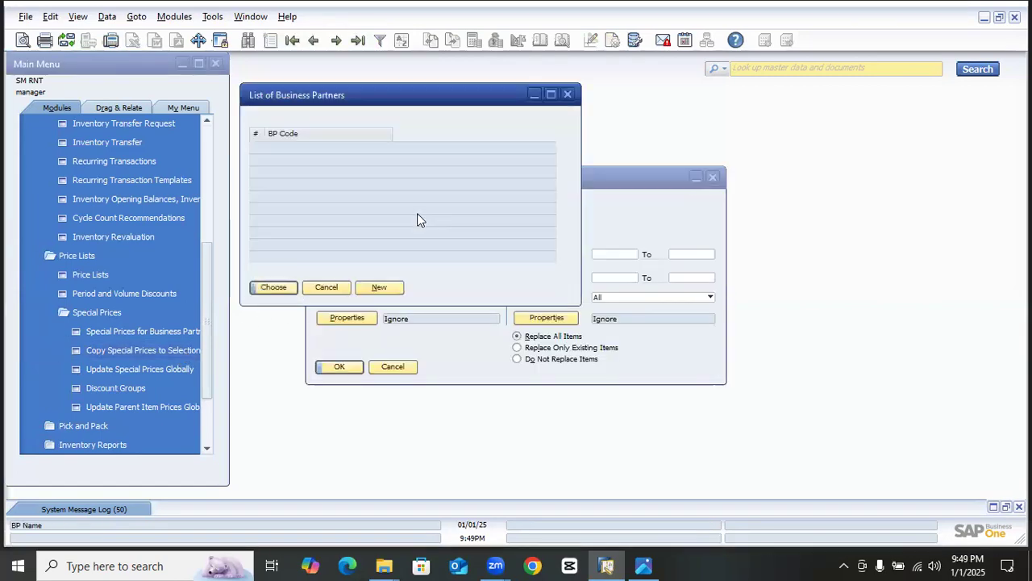
double_click(302, 184)
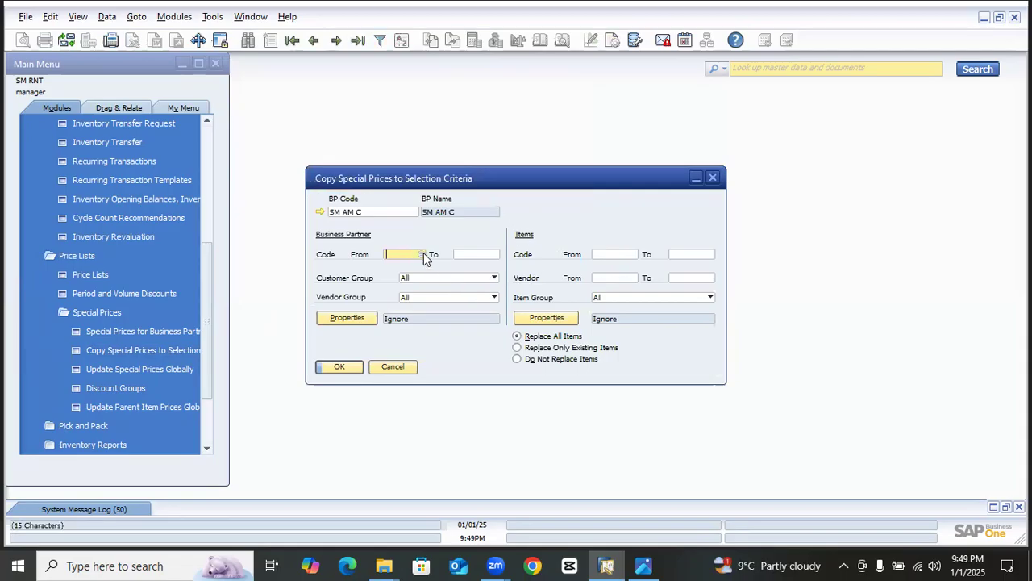
Step: Set the target business partner code range from SM AM V to SM BS OM DM-V1
click(422, 255)
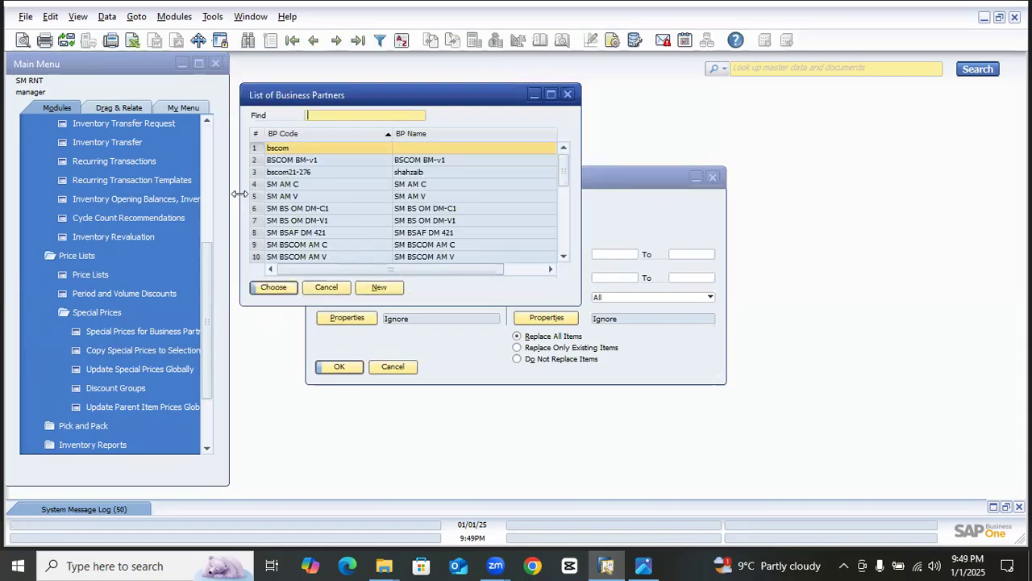
double_click(299, 195)
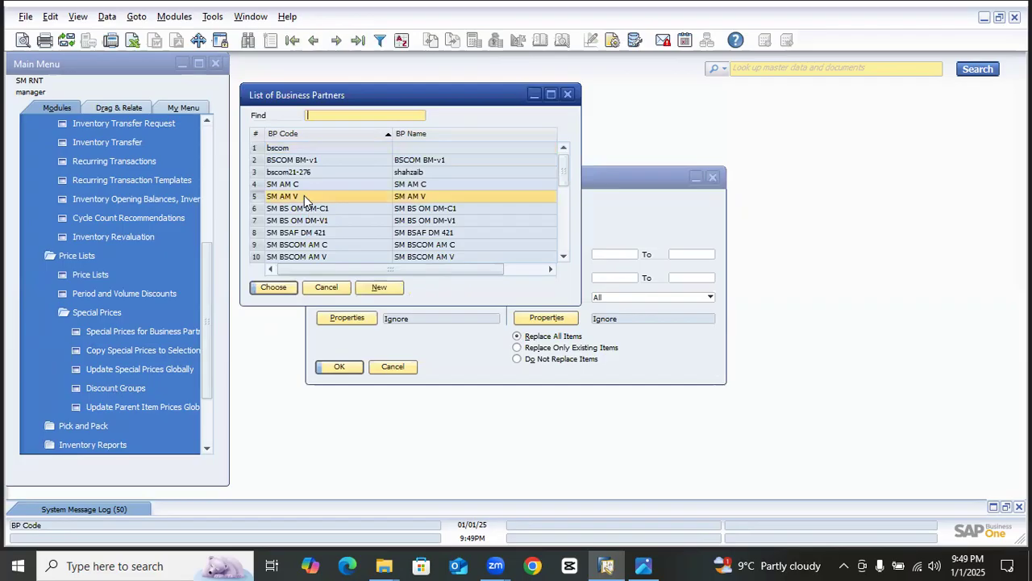
click(471, 254)
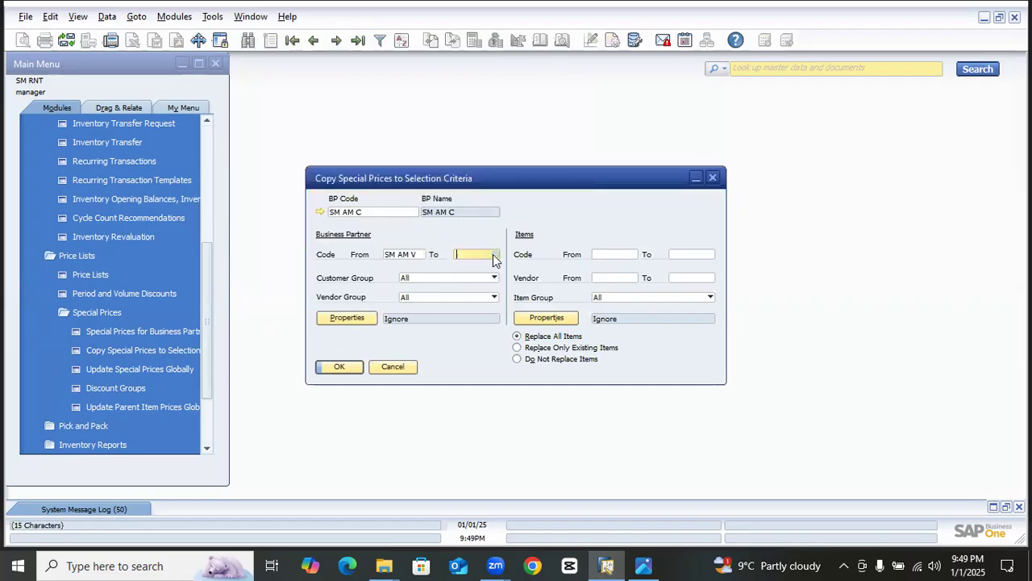
click(493, 254)
double_click(315, 220)
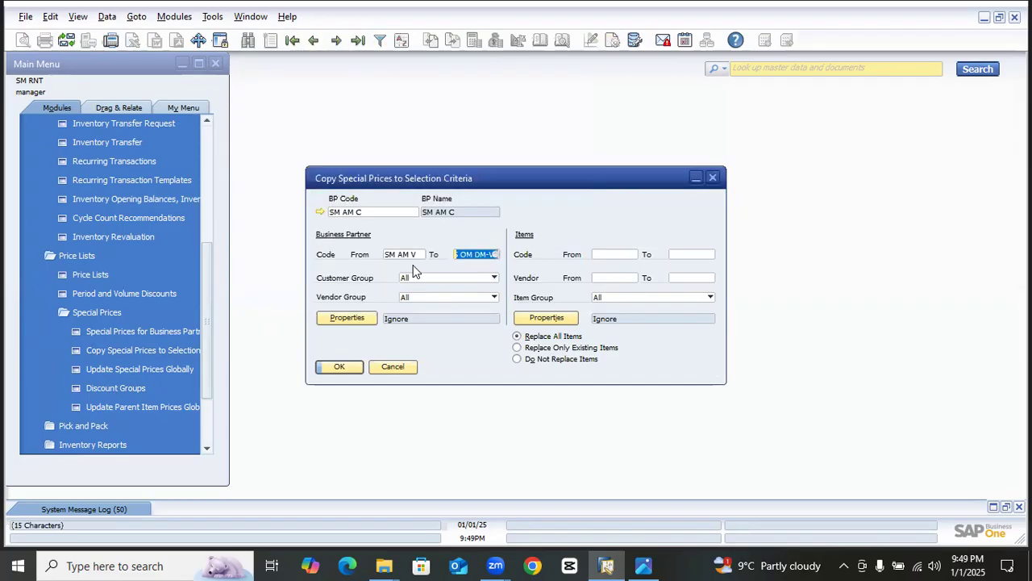
Step: Copy the special prices to the selected business partners and confirm the messages
click(352, 367)
click(359, 283)
click(364, 284)
click(352, 368)
click(359, 284)
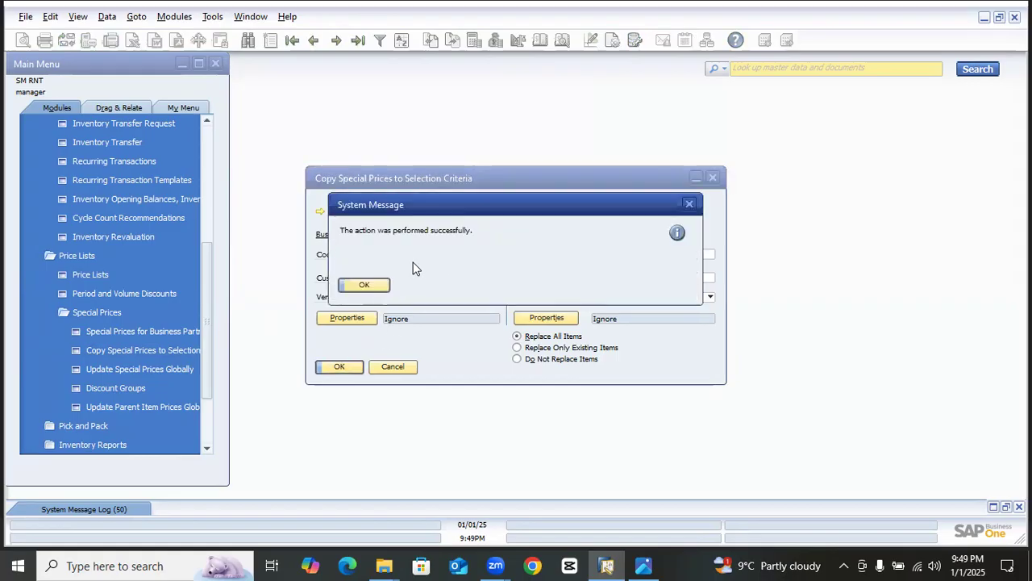
click(364, 284)
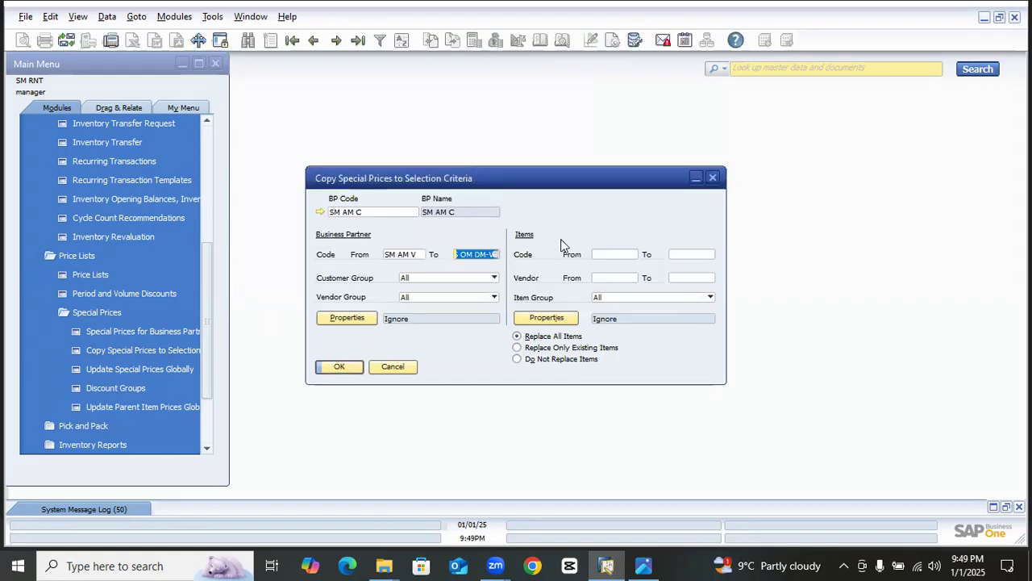
Step: Set the item code range from BSCOM BM - Bags to SM BSCOM CM-Denim L for the special prices copy
click(613, 254)
key(Tab)
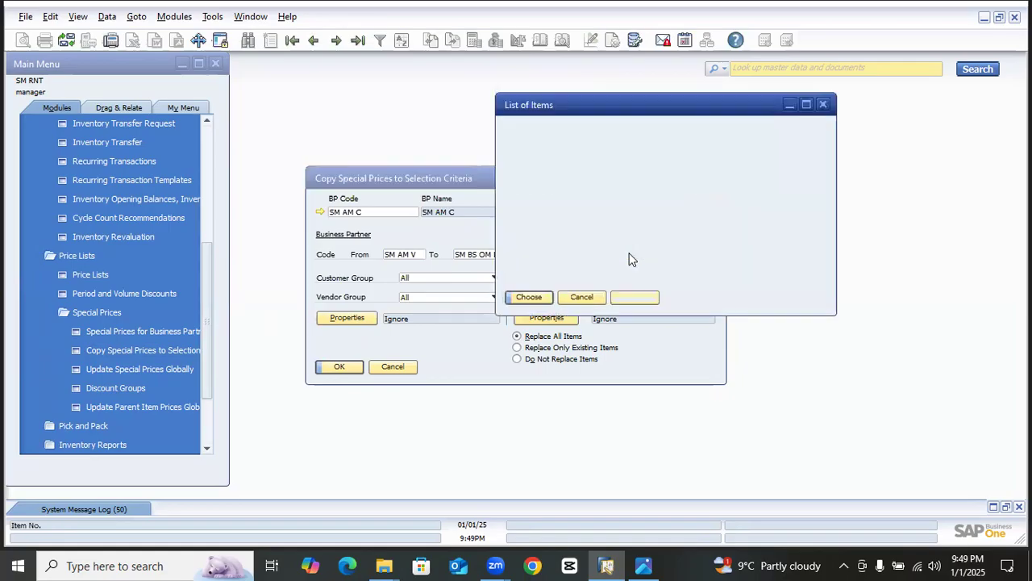
double_click(558, 157)
click(699, 254)
click(711, 254)
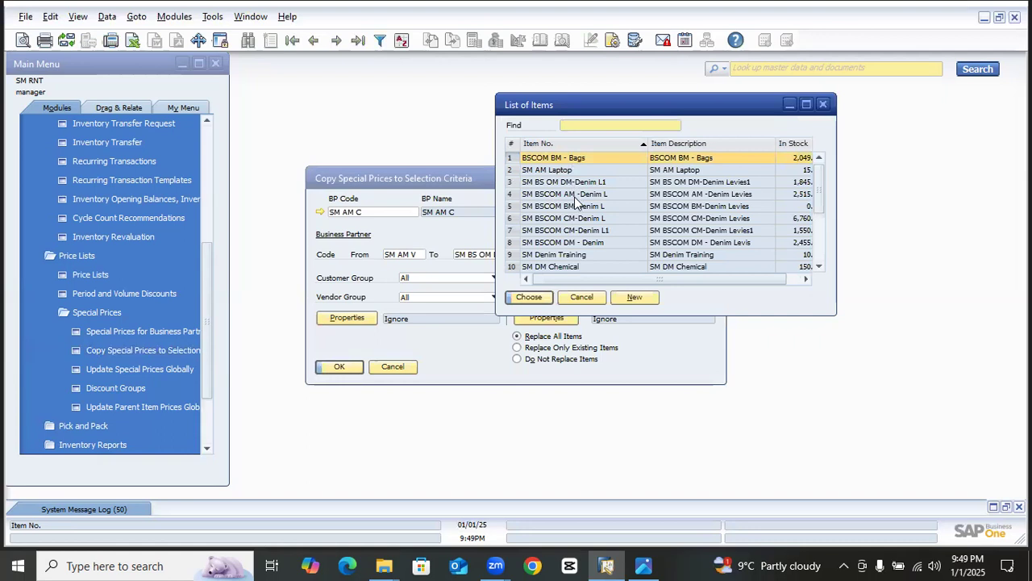
double_click(584, 217)
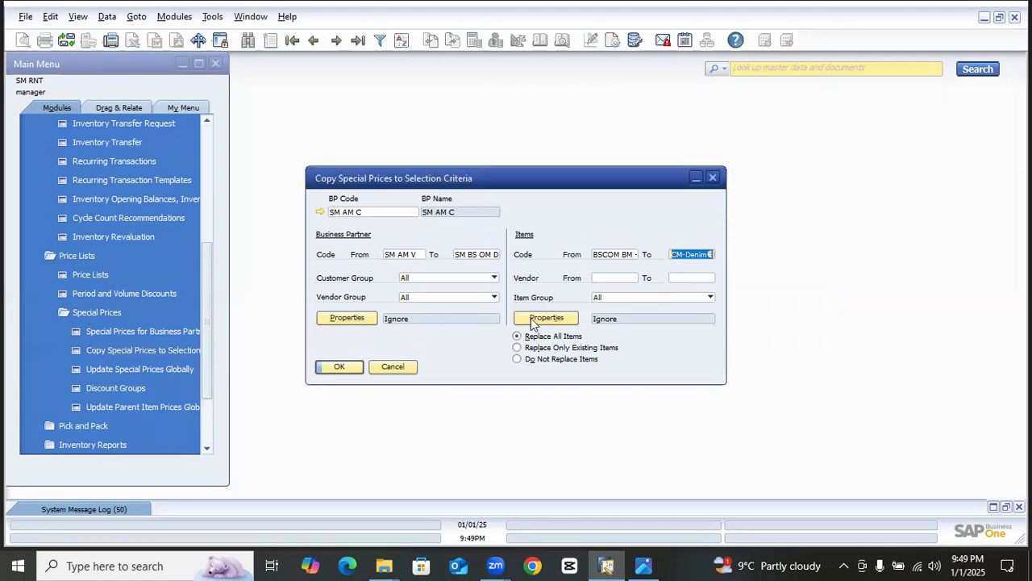
Step: Copy the special prices for the chosen item range, confirm, and close the copy criteria
click(346, 367)
click(362, 284)
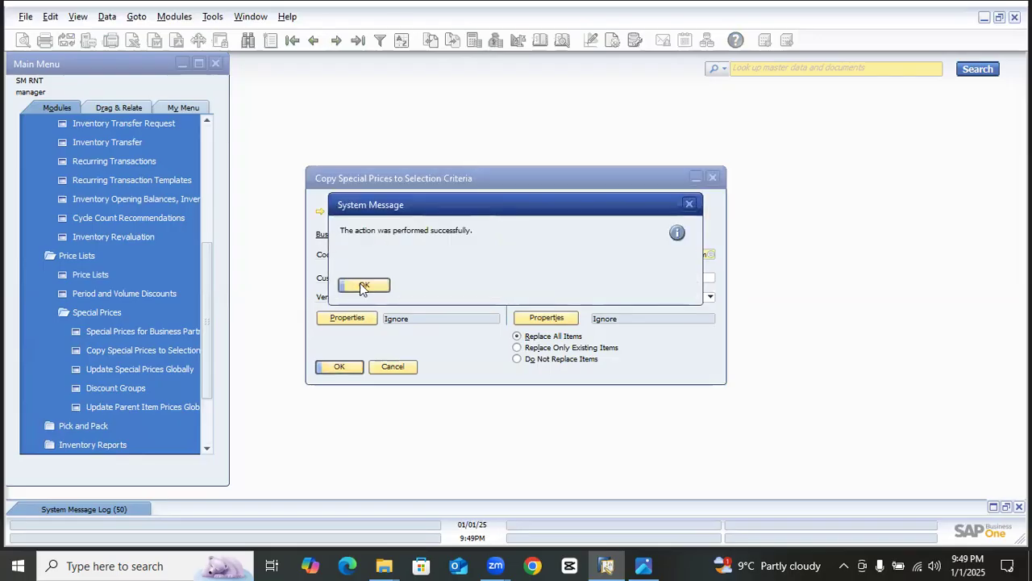
click(362, 287)
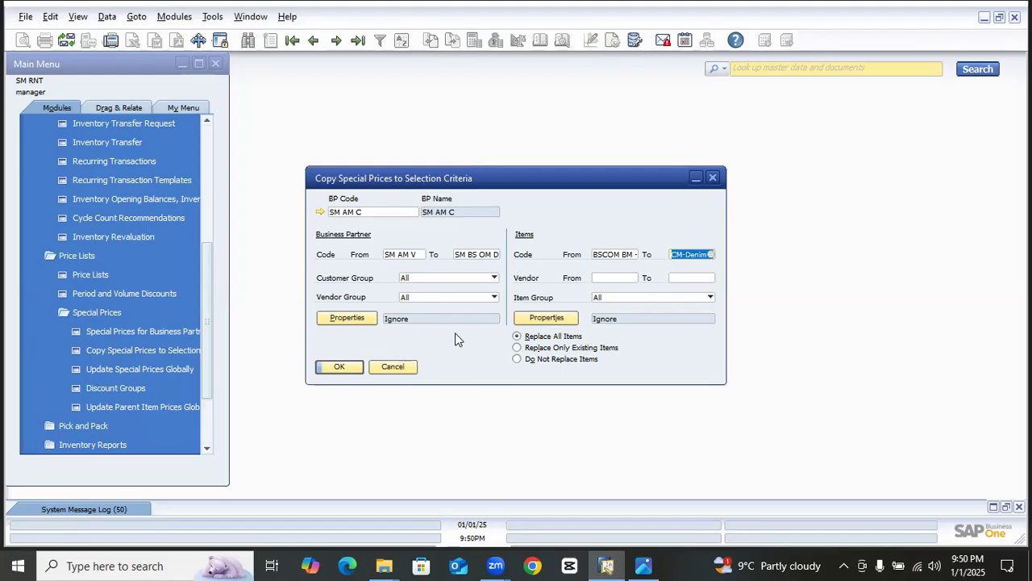
click(377, 370)
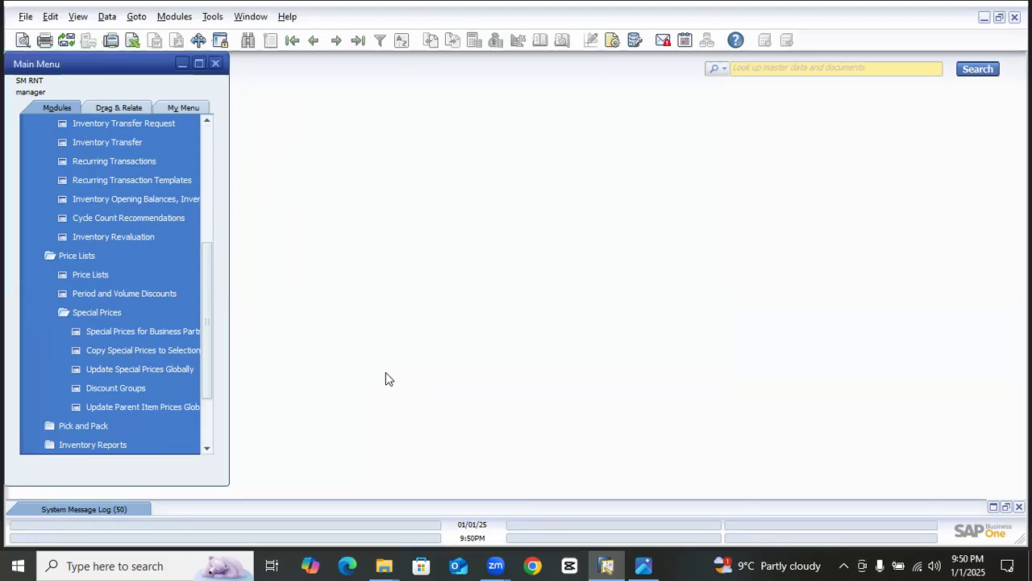
Step: In Update Special Prices Globally, limit the business partner range to SM AM C and switch to the Change Price criteria
click(166, 370)
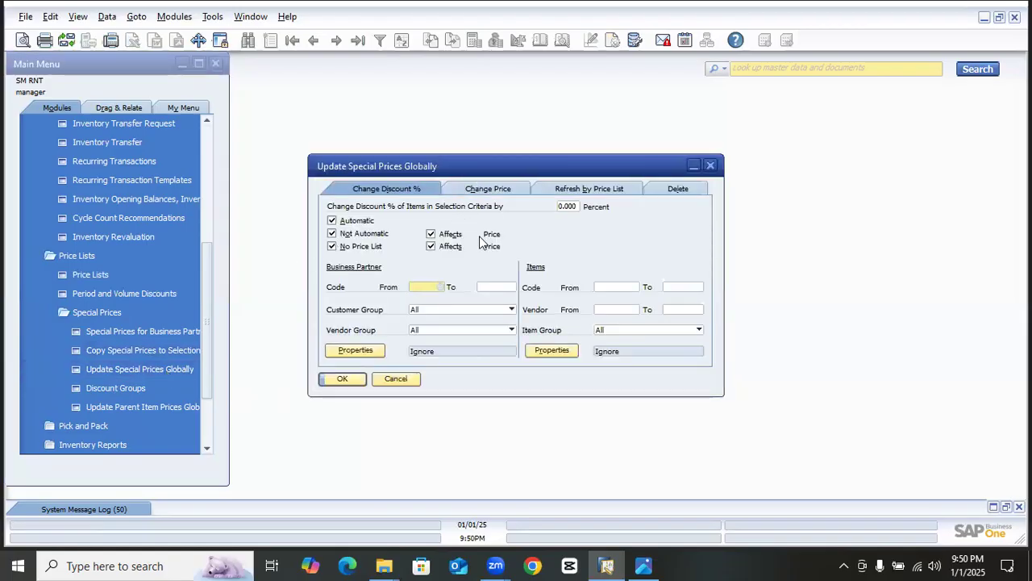
click(442, 287)
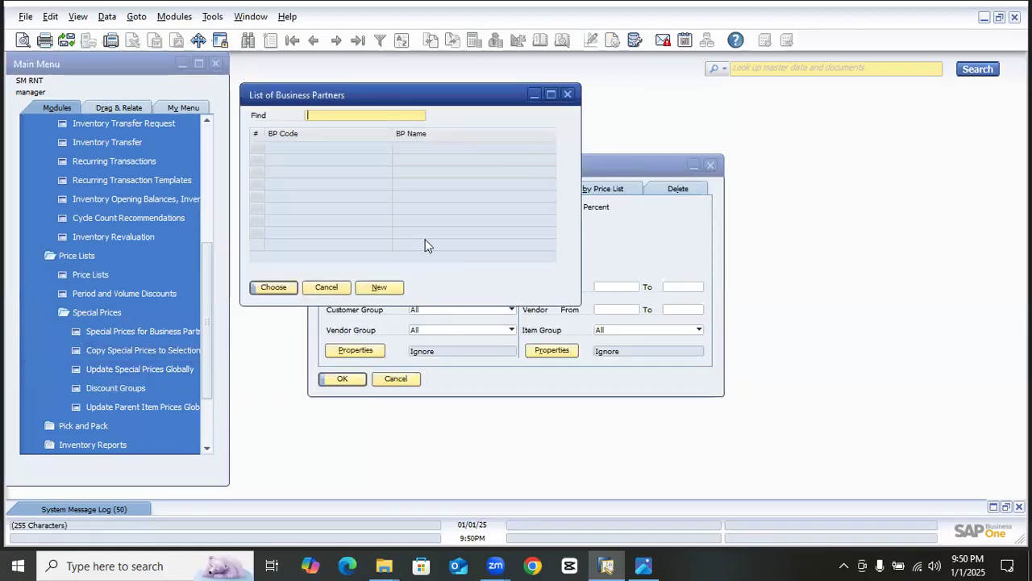
double_click(309, 184)
click(506, 287)
click(513, 287)
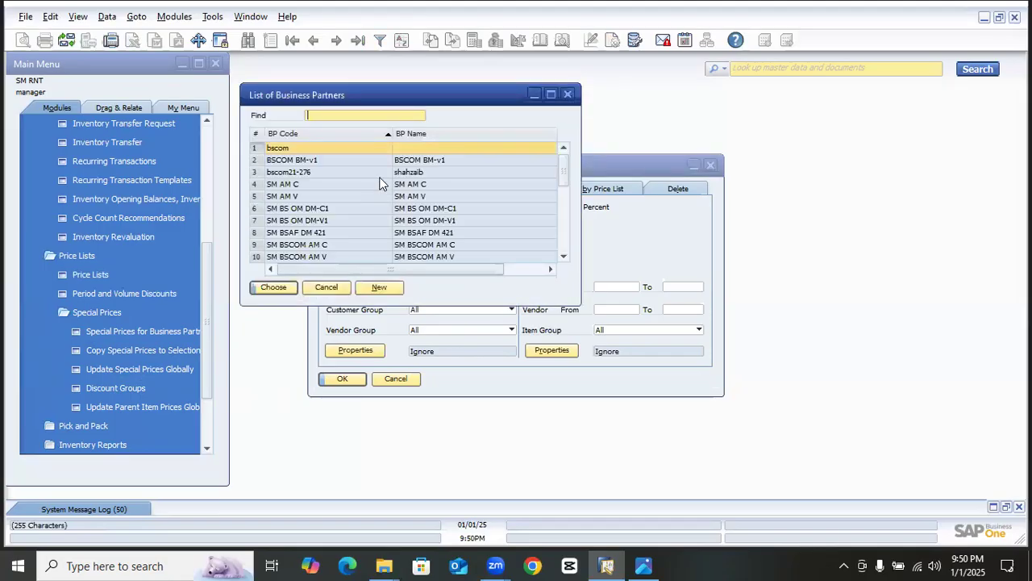
double_click(301, 185)
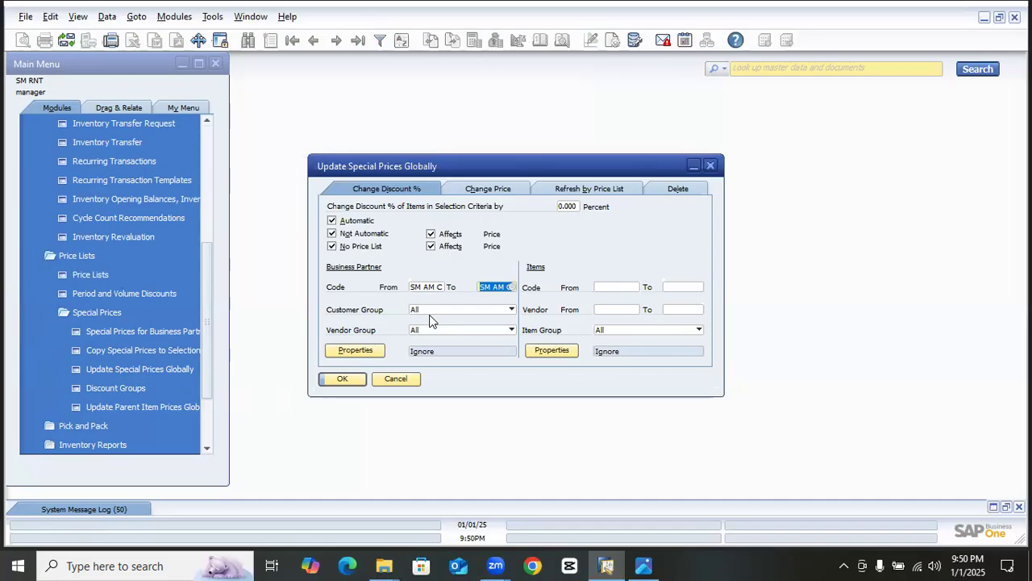
click(502, 192)
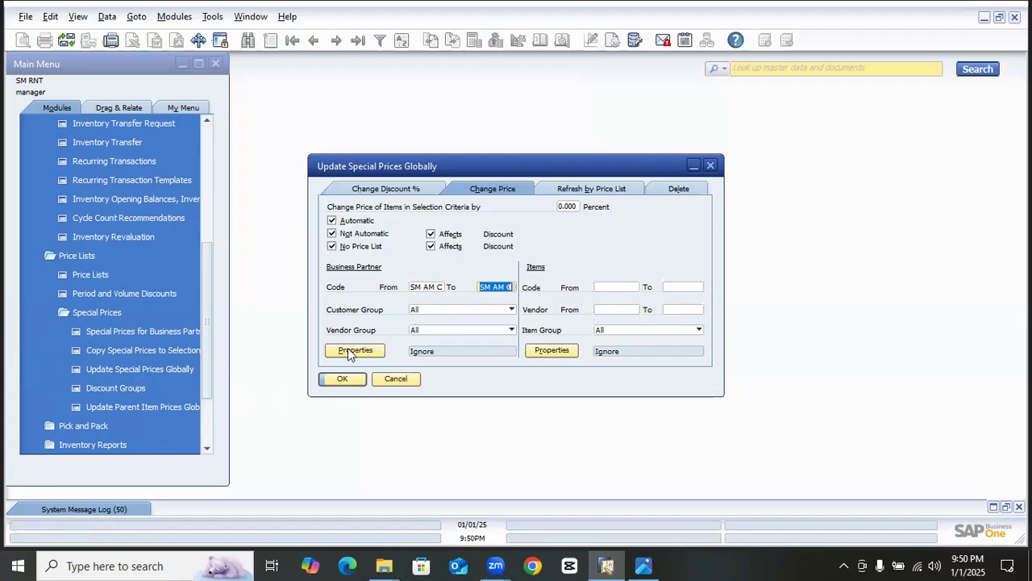
Step: Set the special price change to 10 percent, run the global update for the business partner range, and confirm the messages
click(343, 378)
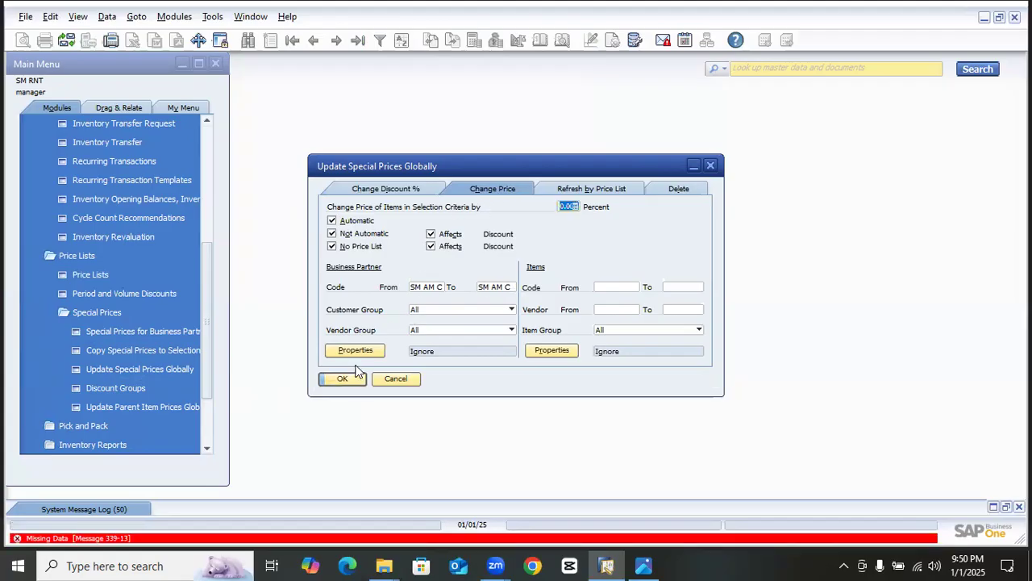
click(575, 206)
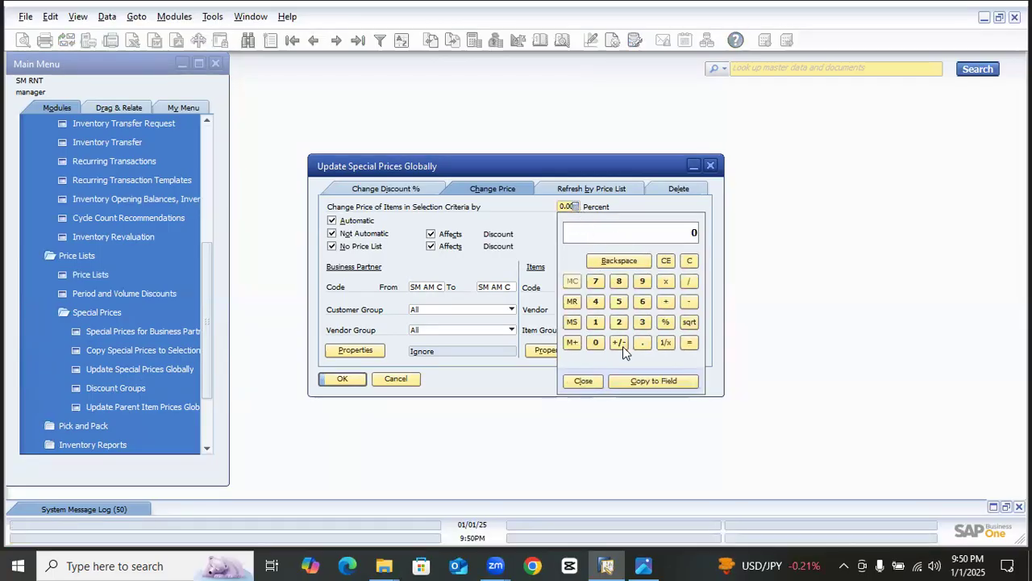
click(583, 380)
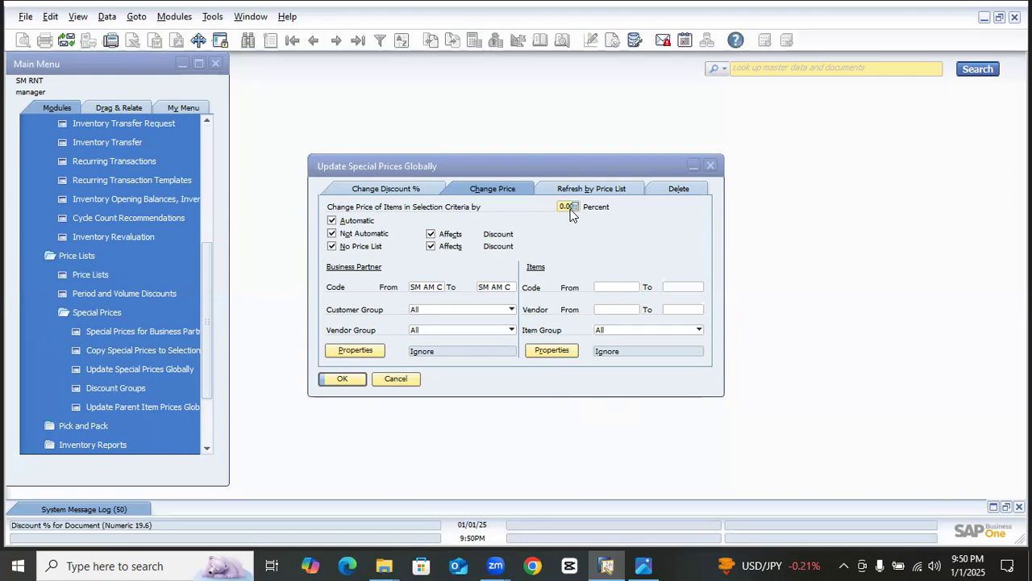
text(10)
key(Tab)
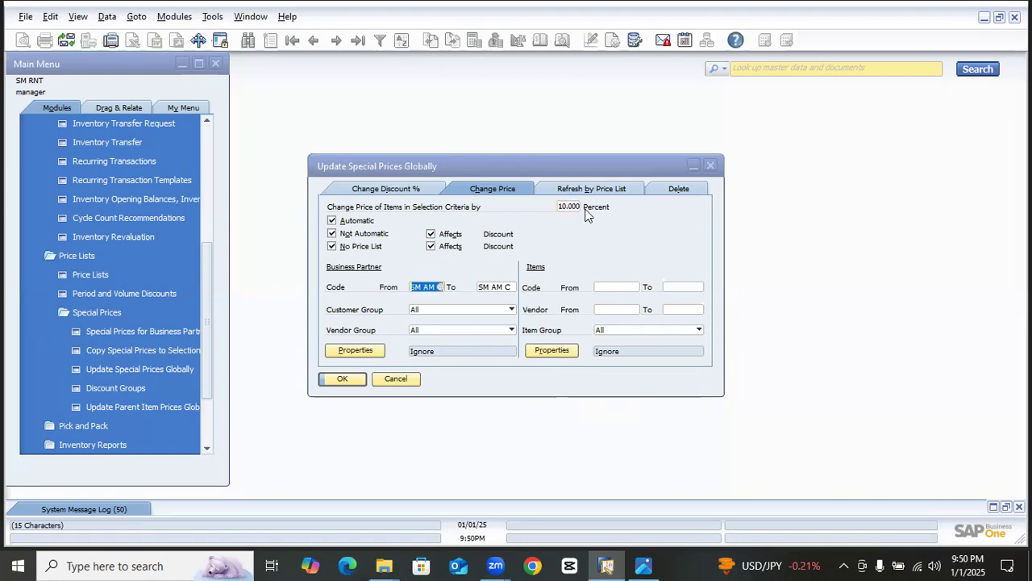
click(341, 384)
click(367, 287)
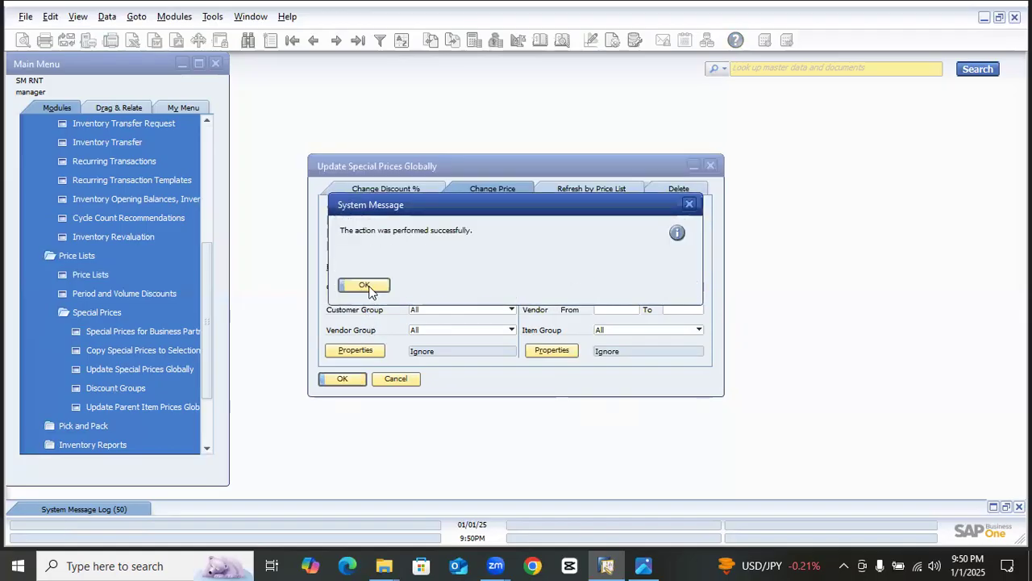
click(365, 286)
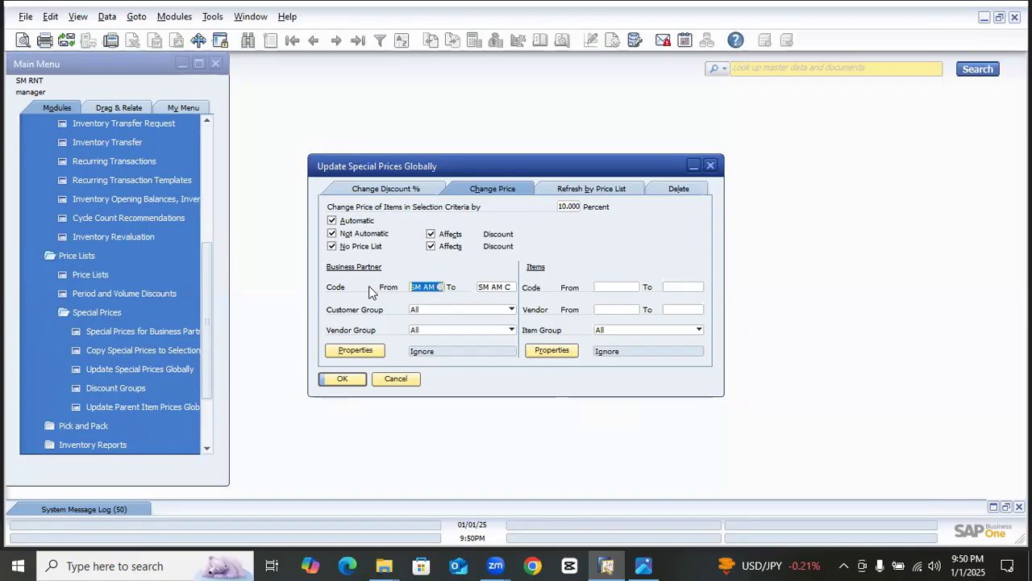
Step: Limit the price change to items from BSCOM BM - Bags to SM BSCOM DM - Denim, run the update, and confirm the messages
click(623, 286)
click(636, 287)
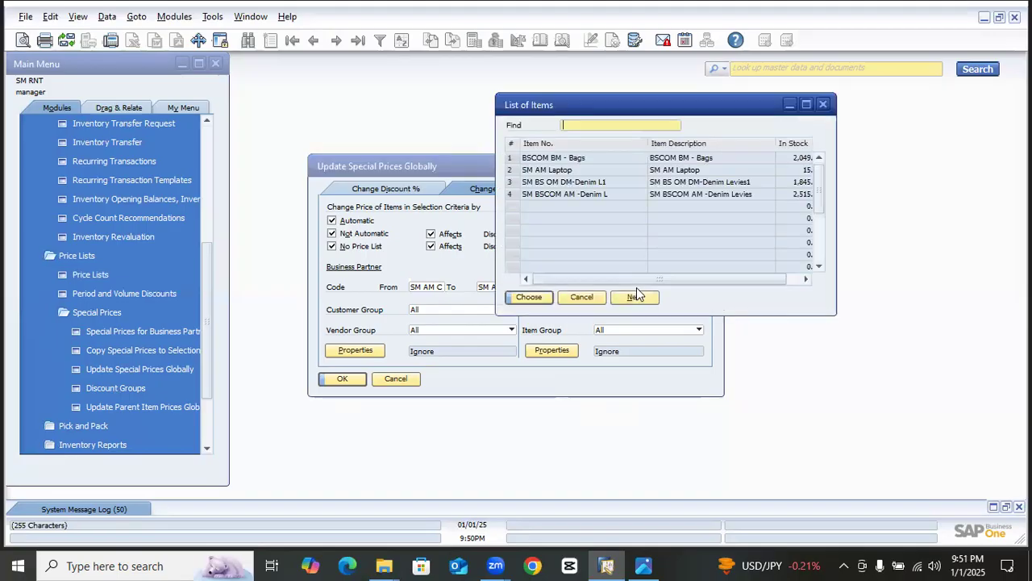
double_click(582, 159)
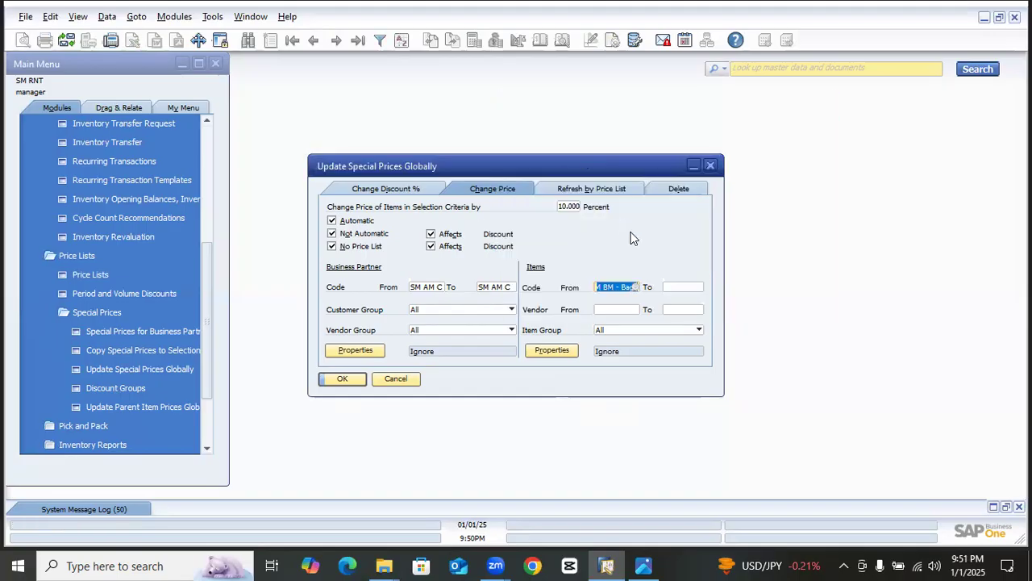
click(669, 287)
click(698, 288)
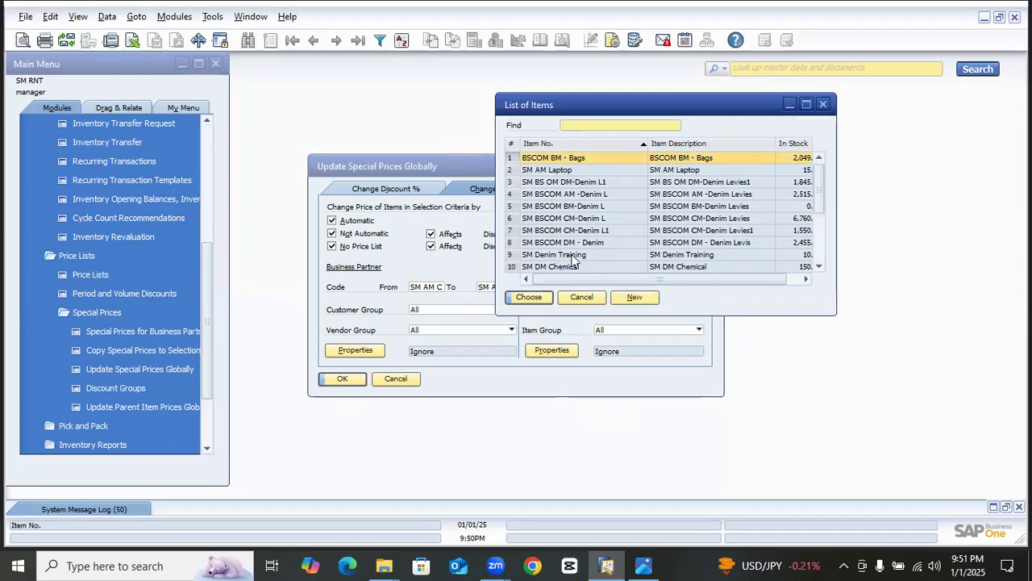
double_click(581, 266)
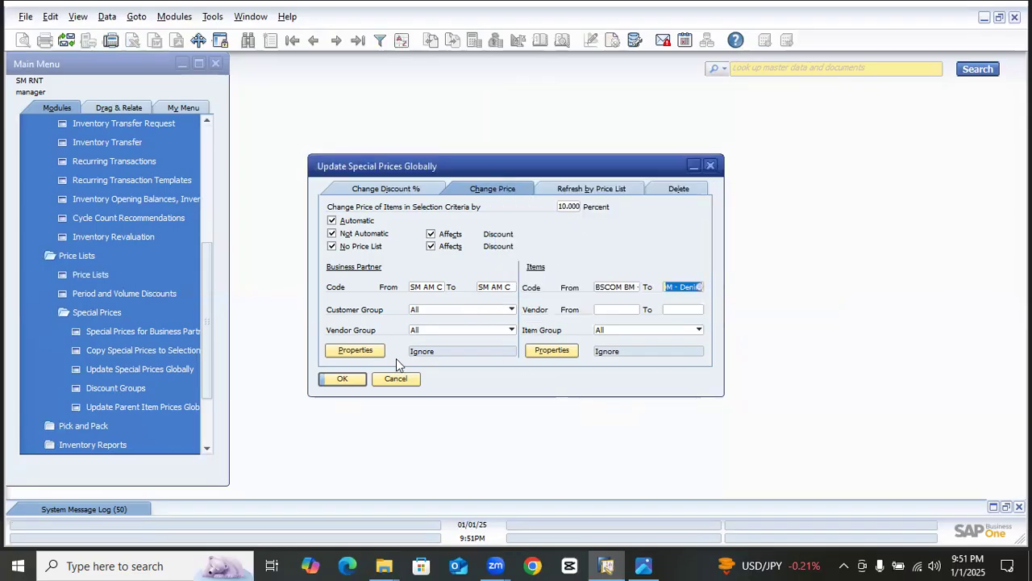
click(345, 379)
click(365, 284)
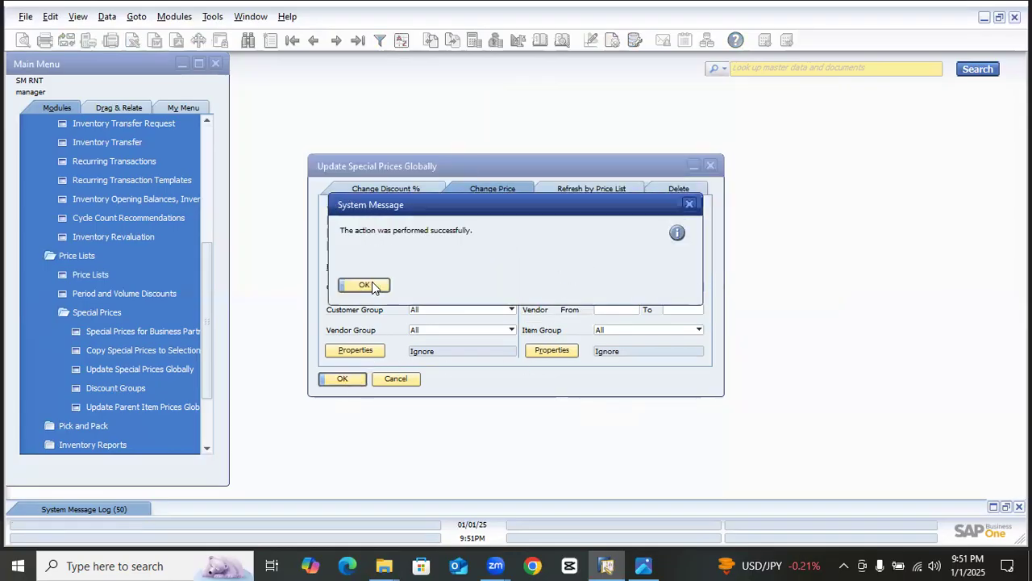
click(365, 285)
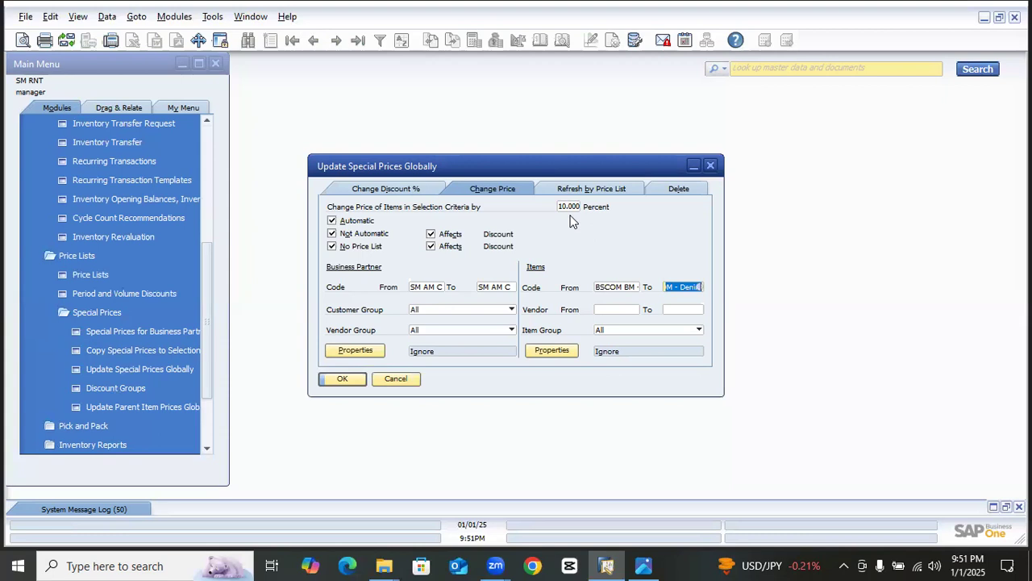
Step: Review the Refresh by Price List and Delete criteria for special prices, then close the global update without running them
click(588, 188)
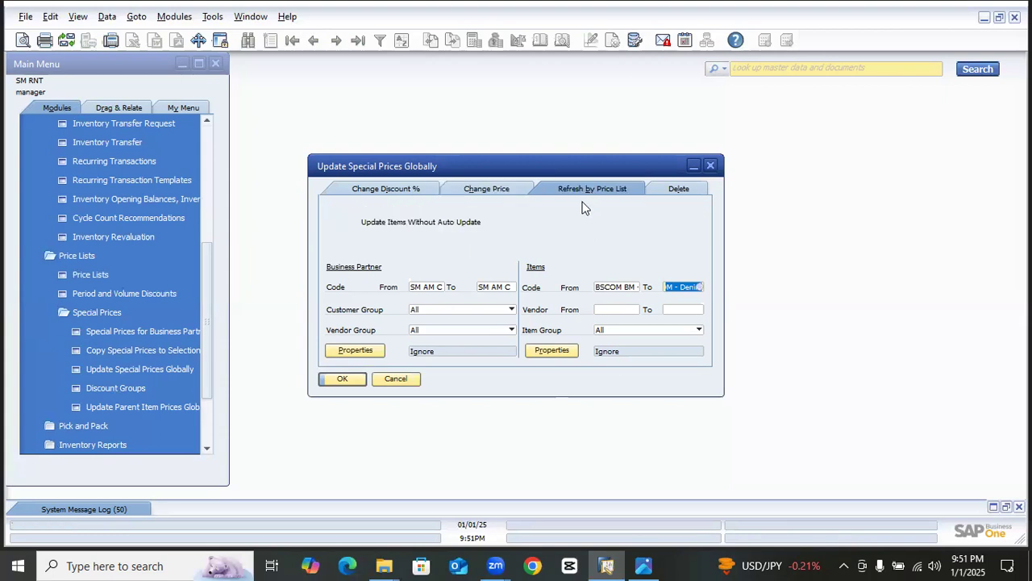
click(664, 192)
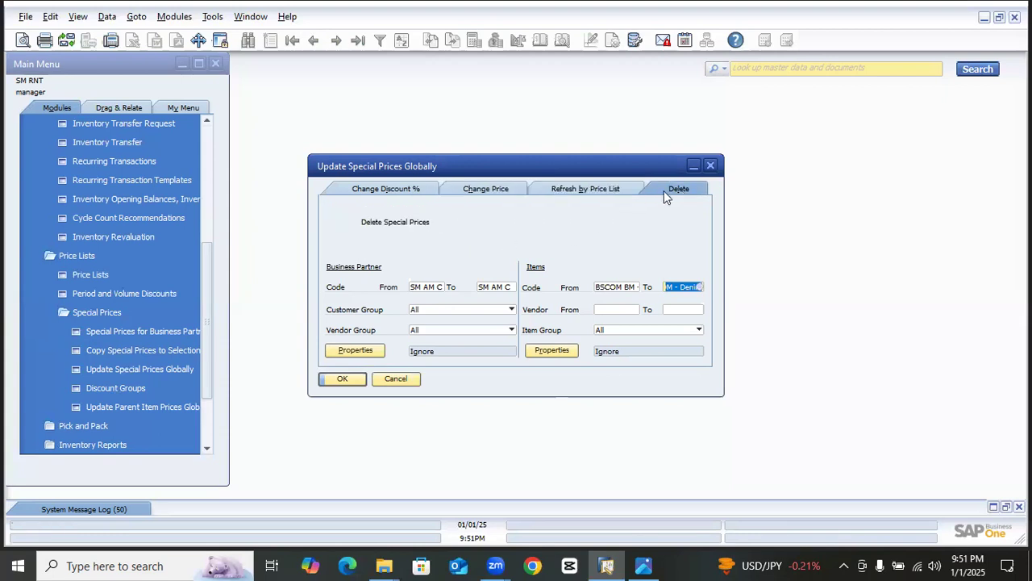
click(396, 379)
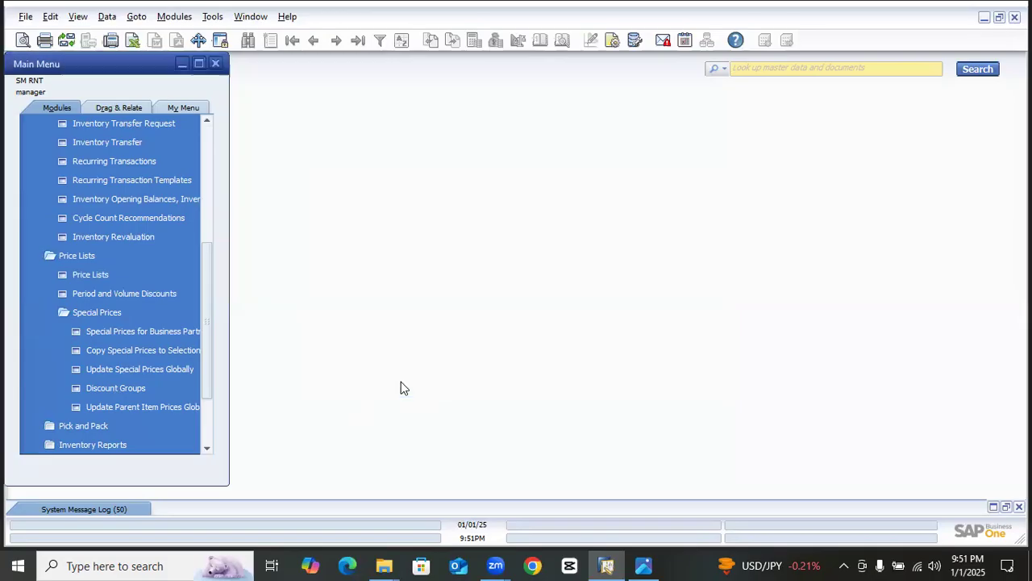
Step: Open Discount Groups for business partner SM AM C and set the Finish Goods- Denim discount to 15%
click(155, 387)
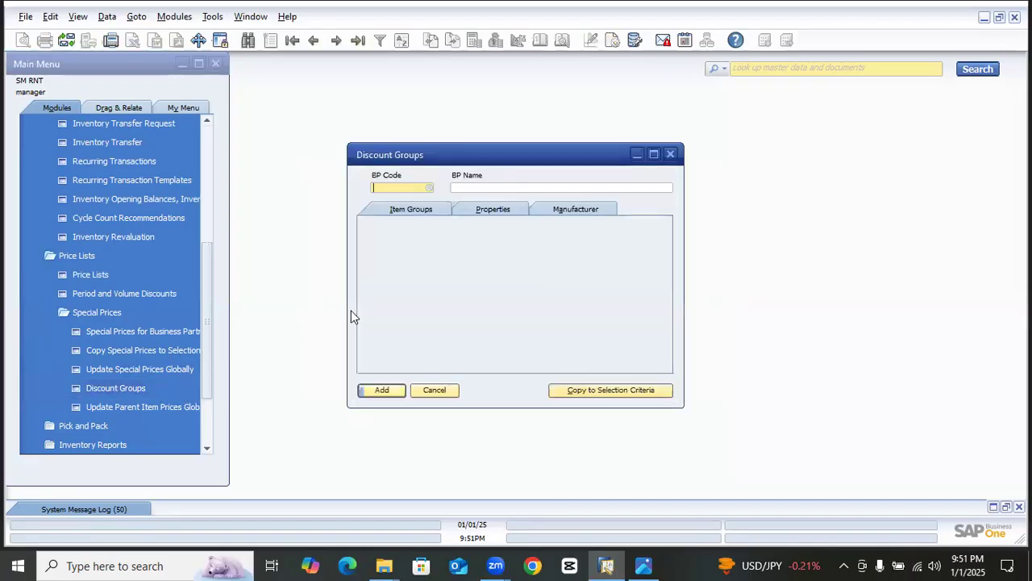
click(429, 188)
double_click(300, 191)
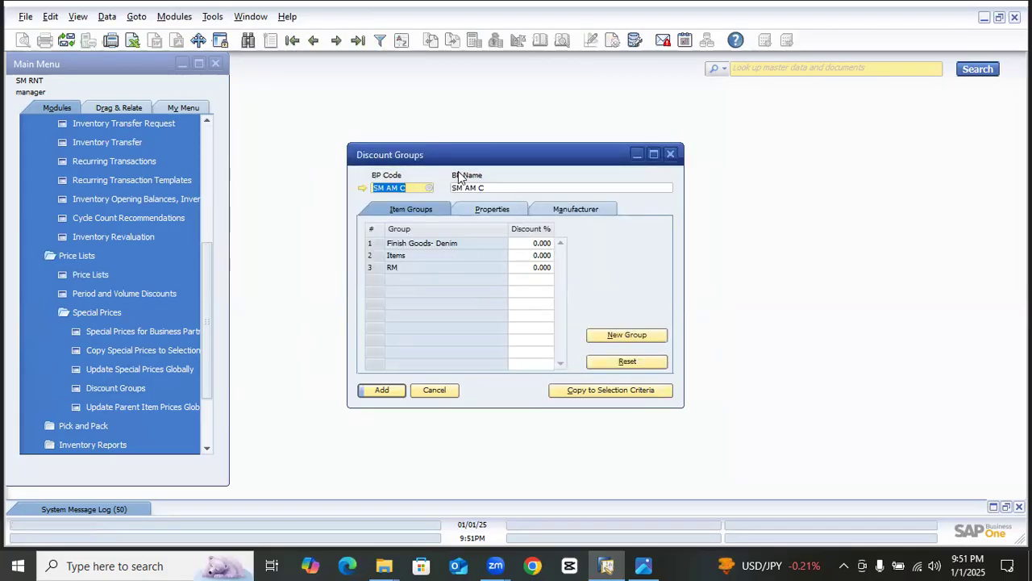
click(530, 244)
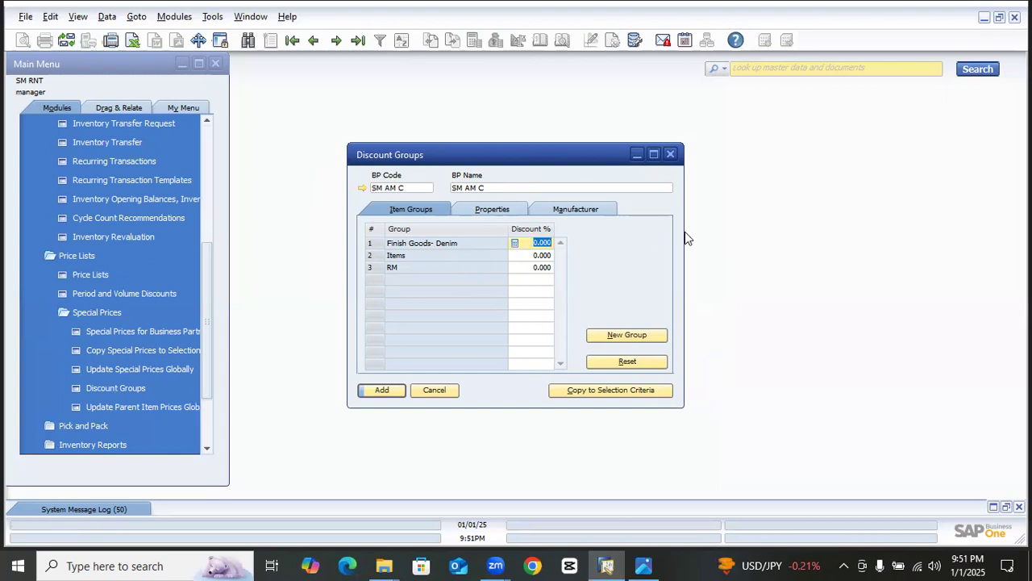
text(15)
Step: Set the discount to 20% for the Items group and 25% for the RM group
click(545, 255)
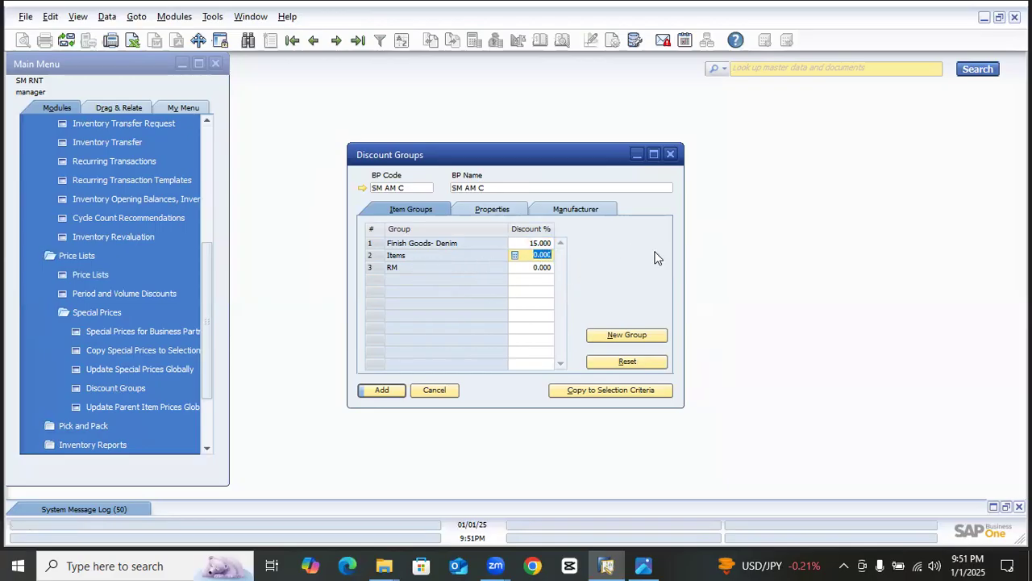
text(10)
text(20)
click(551, 268)
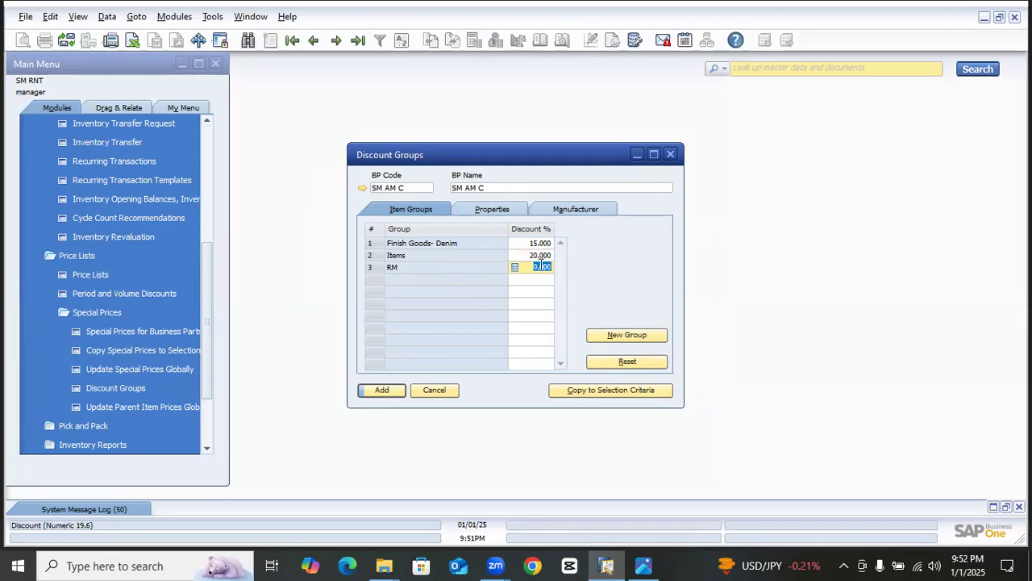
text(20)
click(526, 256)
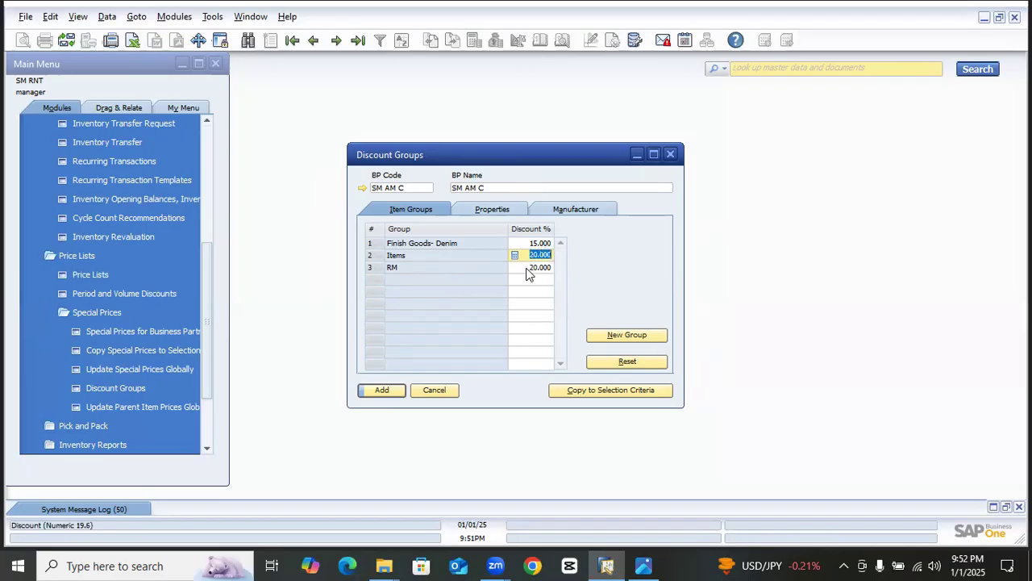
click(532, 267)
text(25)
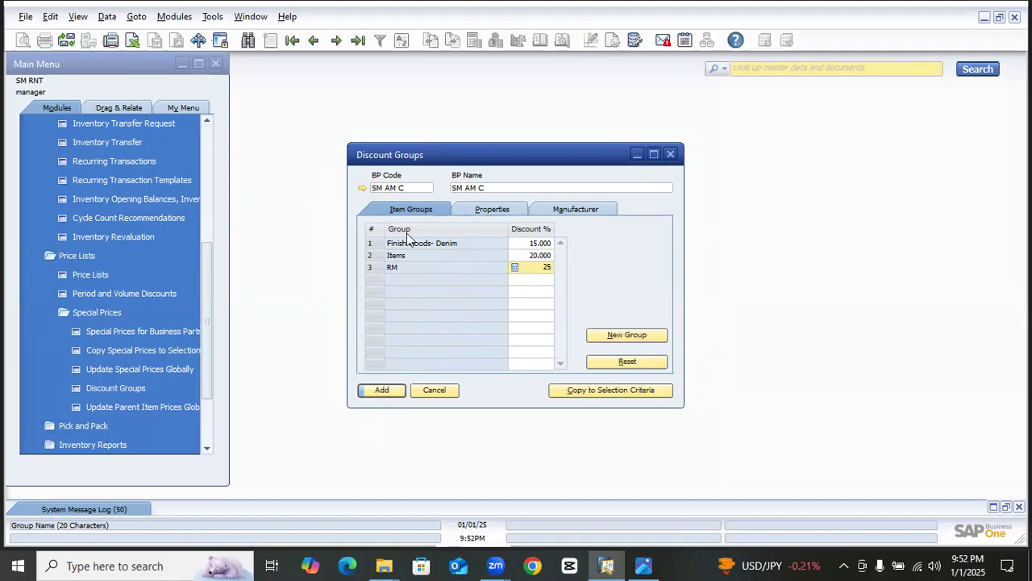
Step: Add the discount group record for SM AM C and close Discount Groups
click(411, 190)
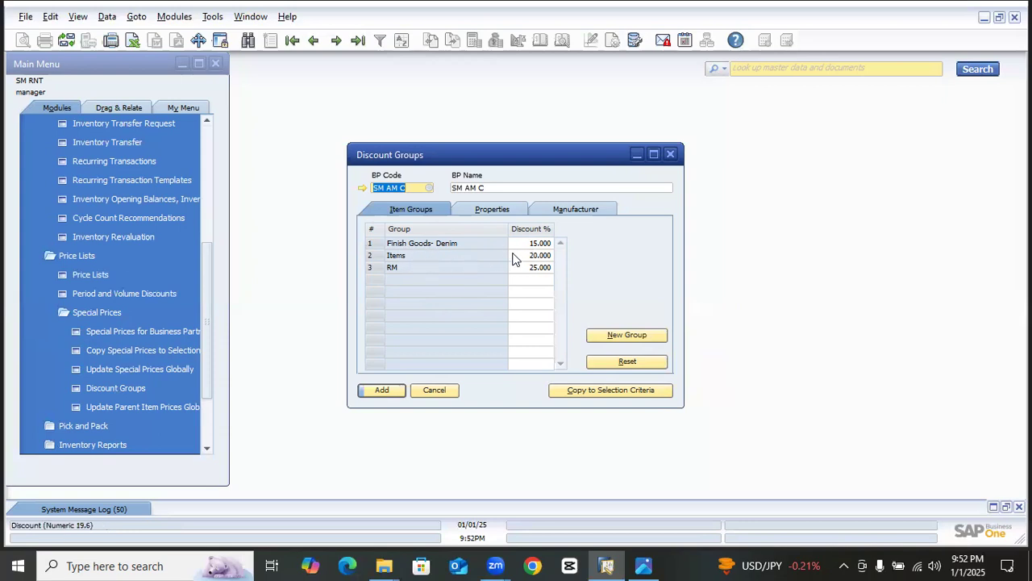
click(396, 390)
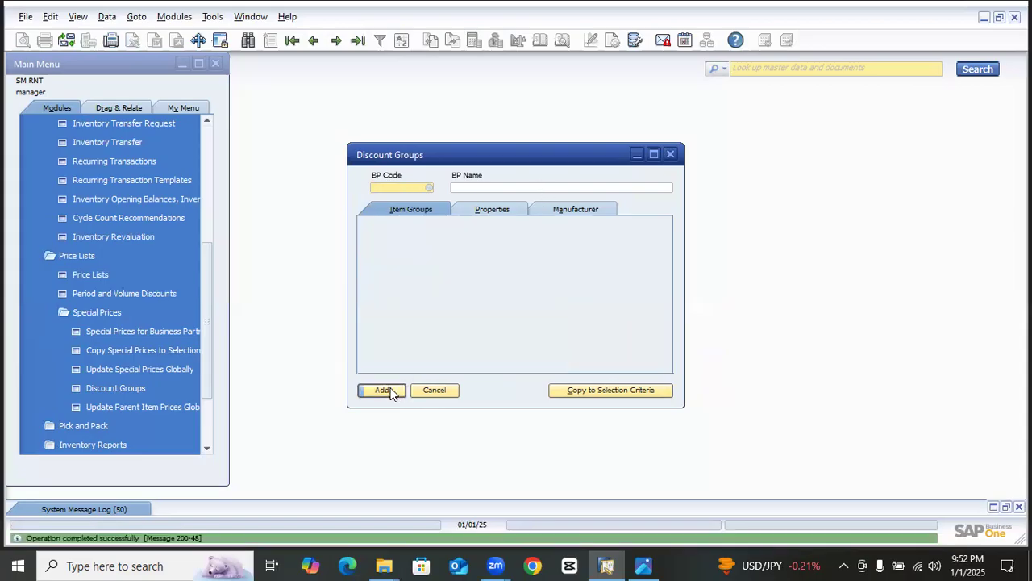
click(427, 395)
Step: Open Update Parent Item Prices Globally and set the price list range from Price List 01 to Price List 01
scroll(154, 354, down, 2)
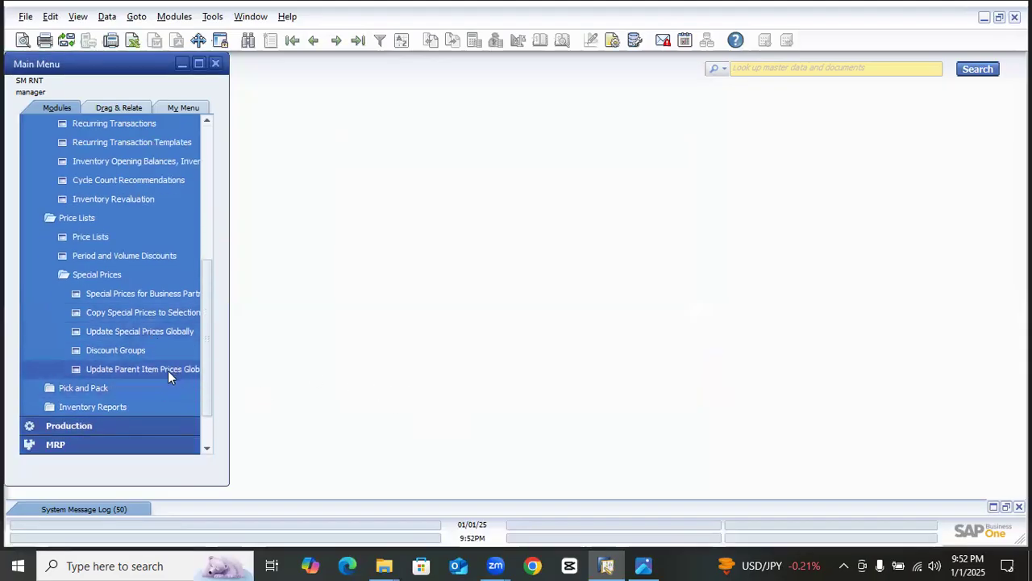
click(170, 369)
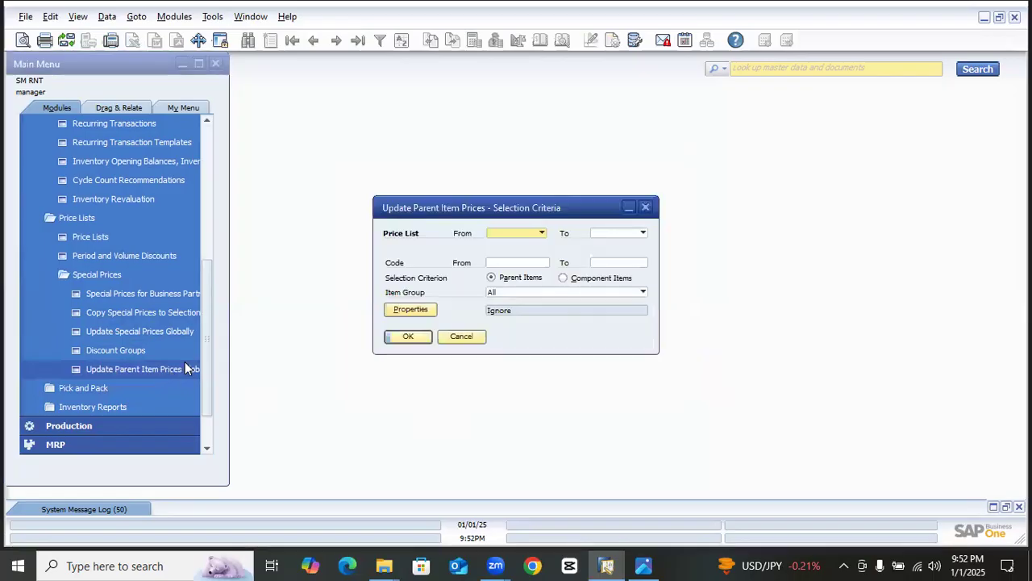
click(540, 233)
click(539, 258)
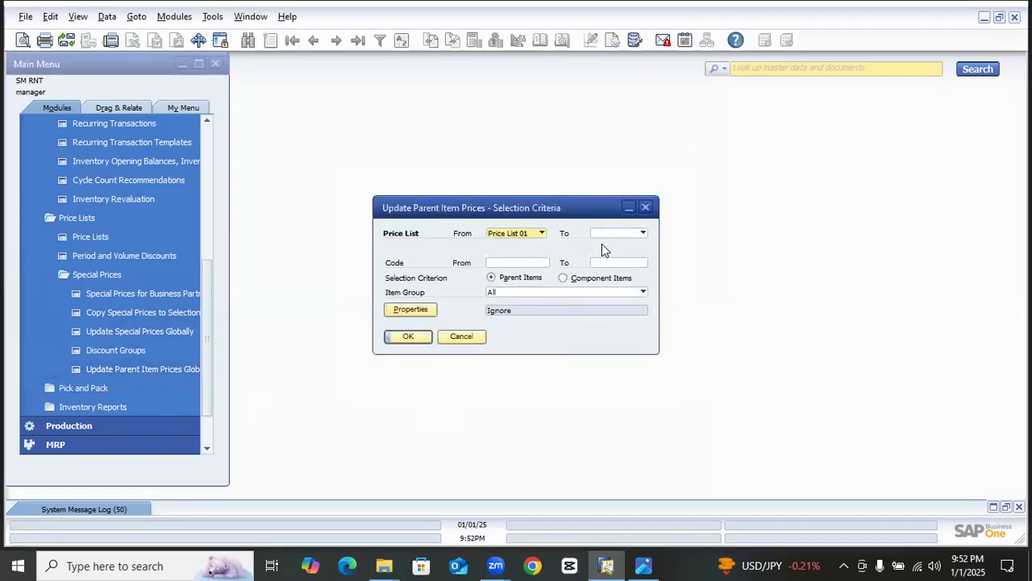
click(629, 235)
click(613, 258)
Step: Set both ends of the item code range to BSCOM BM - Bags and try to update the parent item prices
click(521, 263)
click(545, 262)
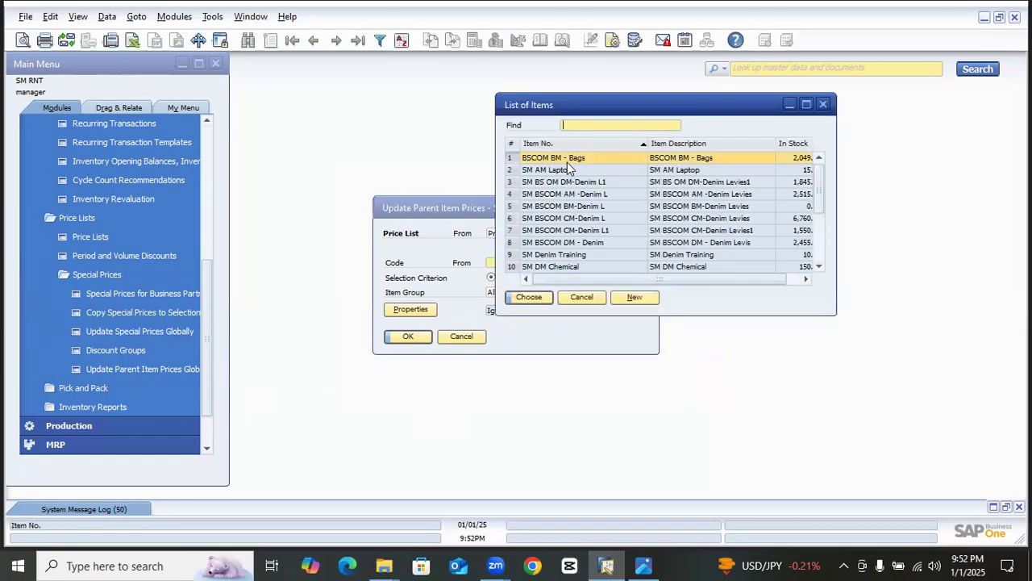
double_click(567, 159)
click(621, 263)
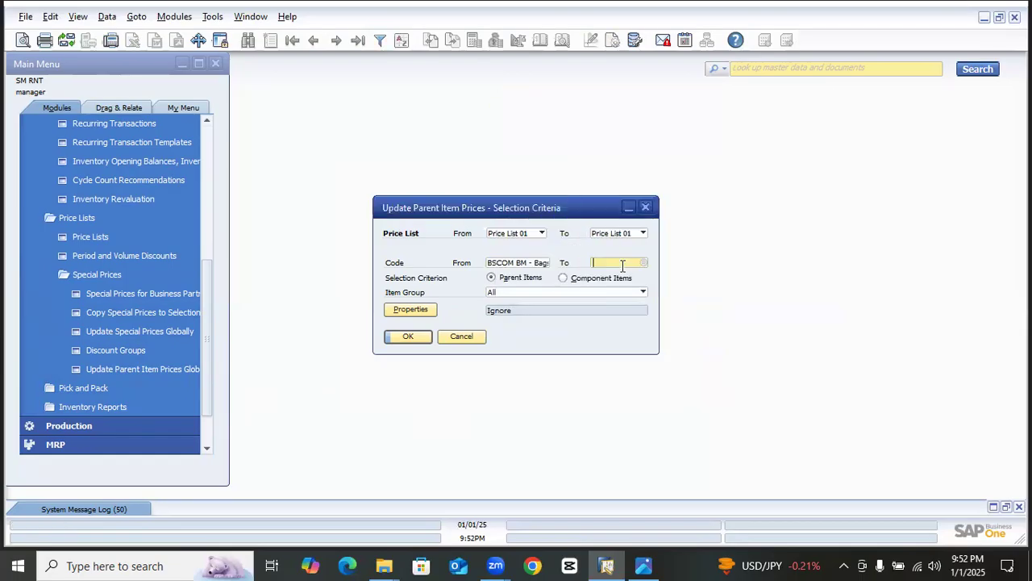
click(642, 263)
double_click(567, 159)
click(408, 336)
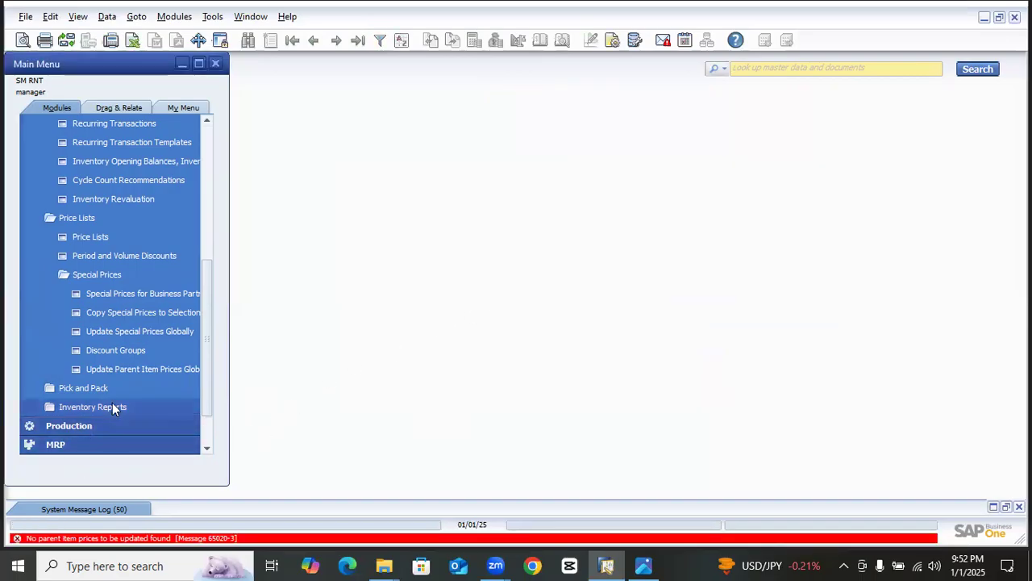
Step: Reopen the parent item price update, switch the selection criterion to Component Items, and try to run it
click(133, 369)
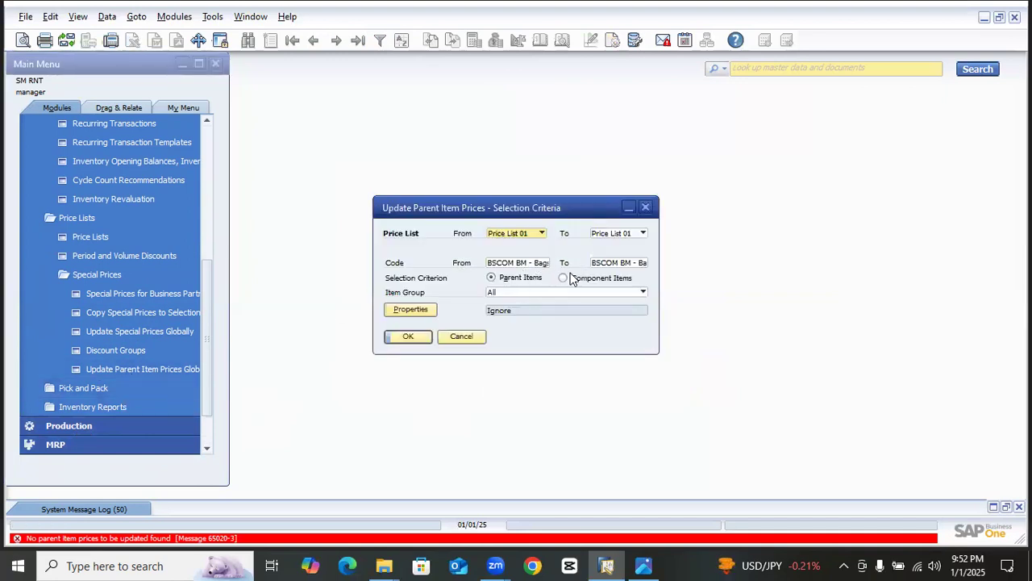
click(563, 278)
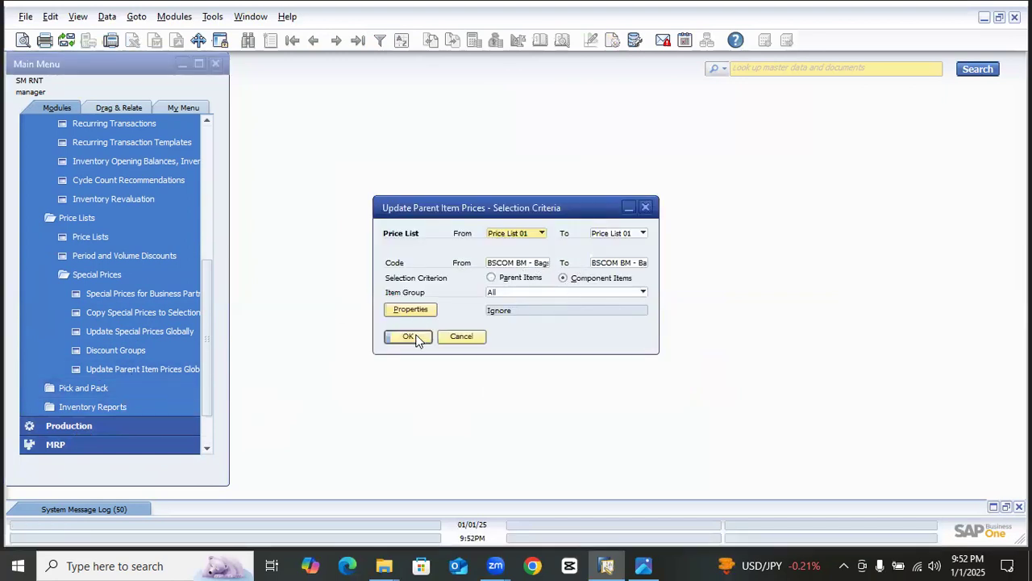
click(410, 336)
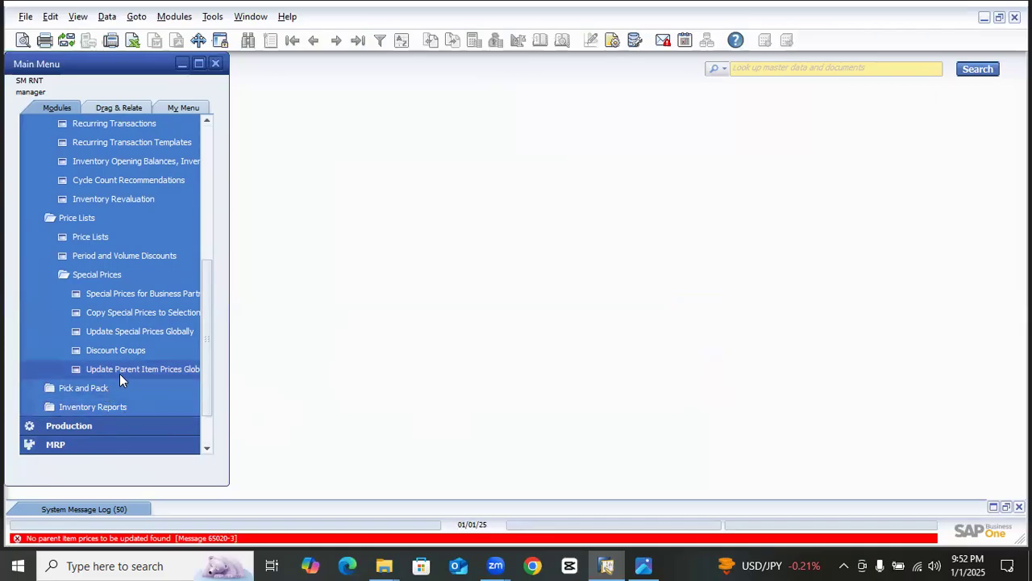
Step: Reopen Update Parent Item Prices Globally, set the item group to Finish Goods- Denim and try to run the update
click(119, 372)
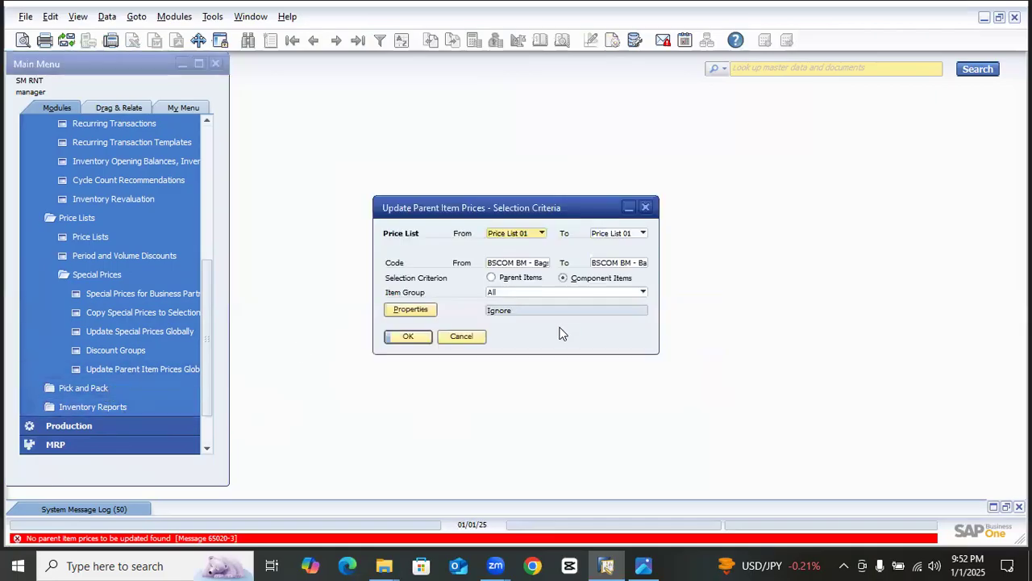
click(511, 295)
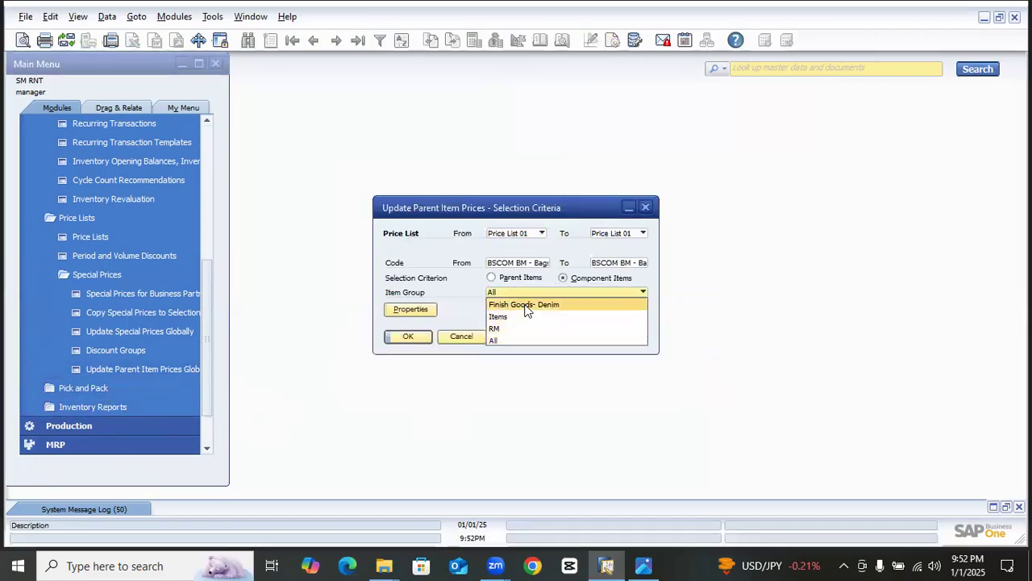
click(525, 306)
click(409, 336)
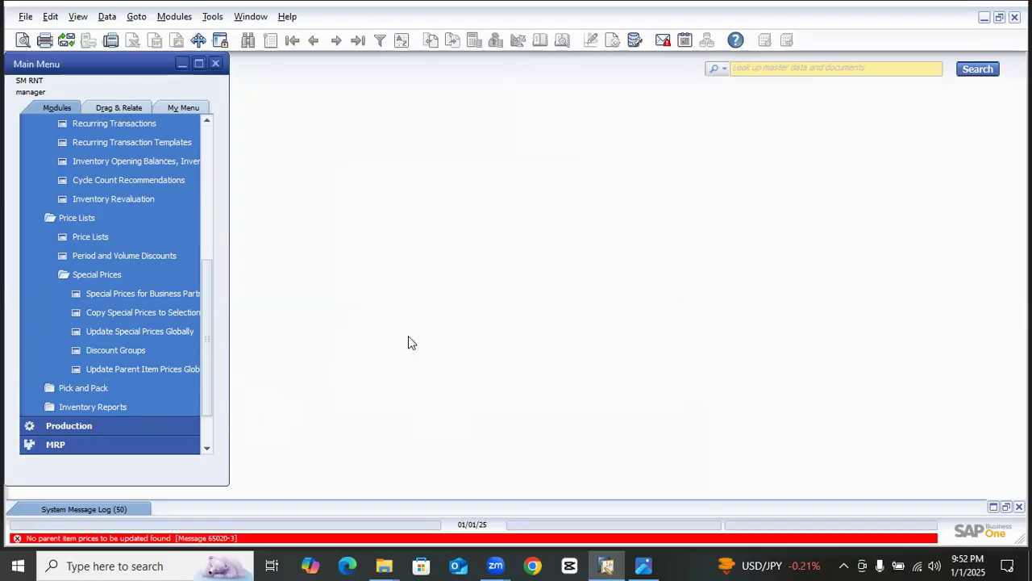
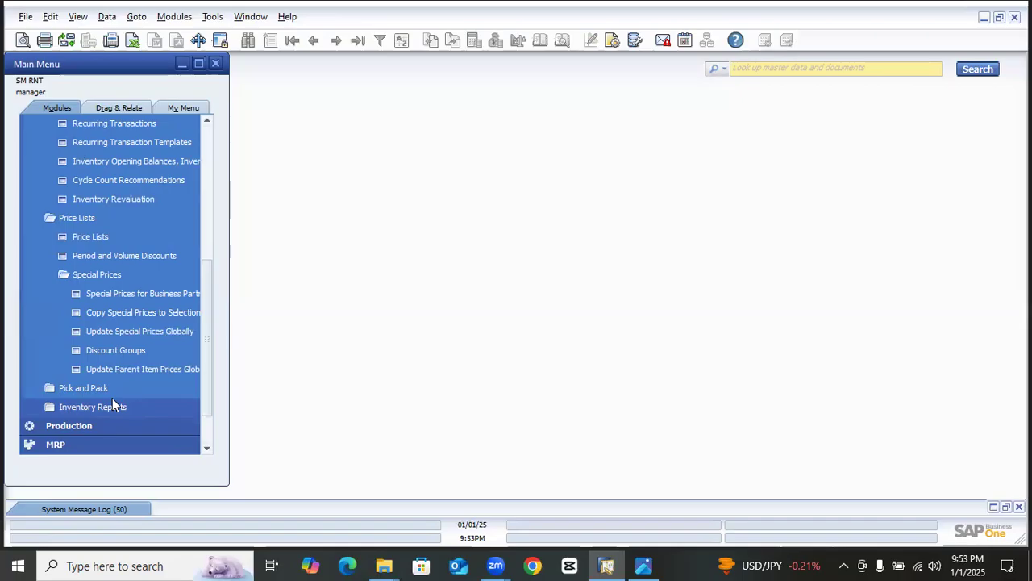
Step: Open the Pick and Pack Manager under Pick and Pack and choose status Open with Group by set to None
scroll(112, 398, down, 2)
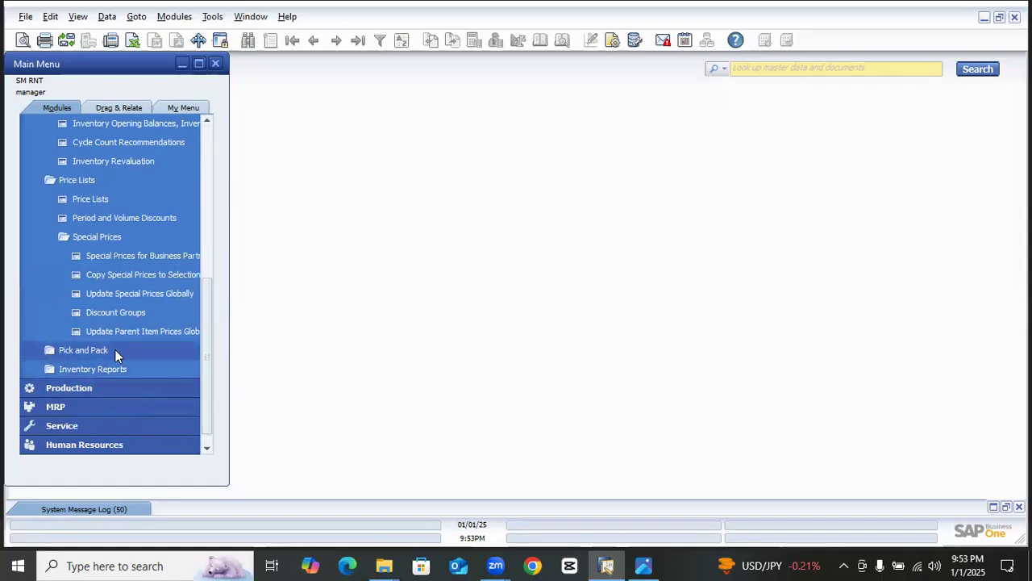
click(114, 349)
click(146, 372)
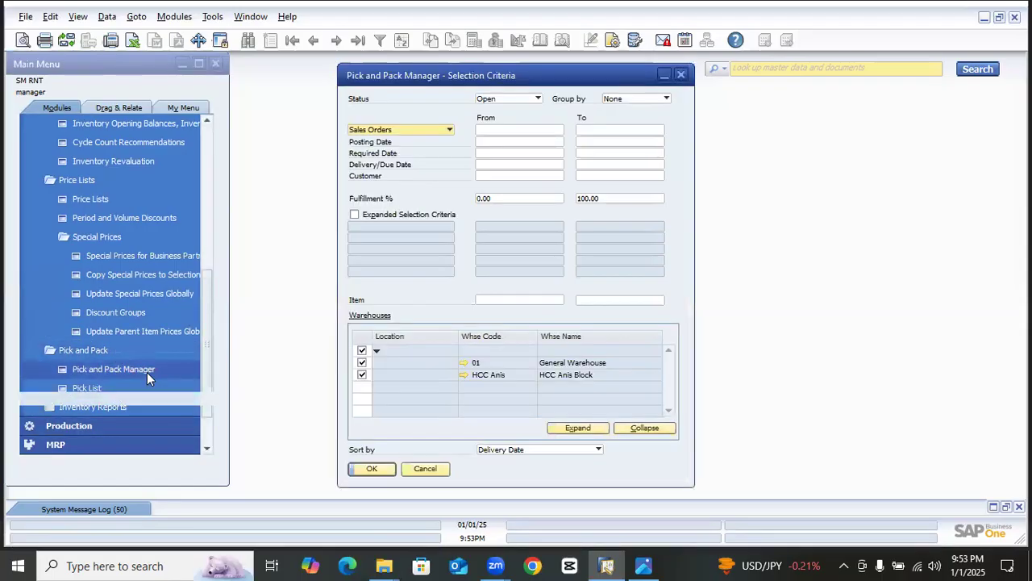
click(513, 104)
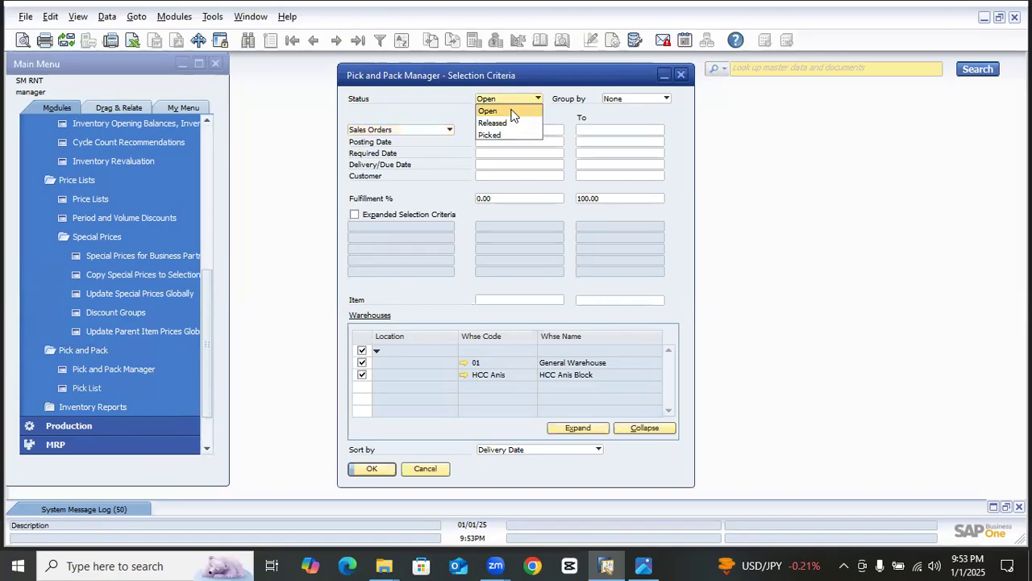
click(509, 115)
click(614, 100)
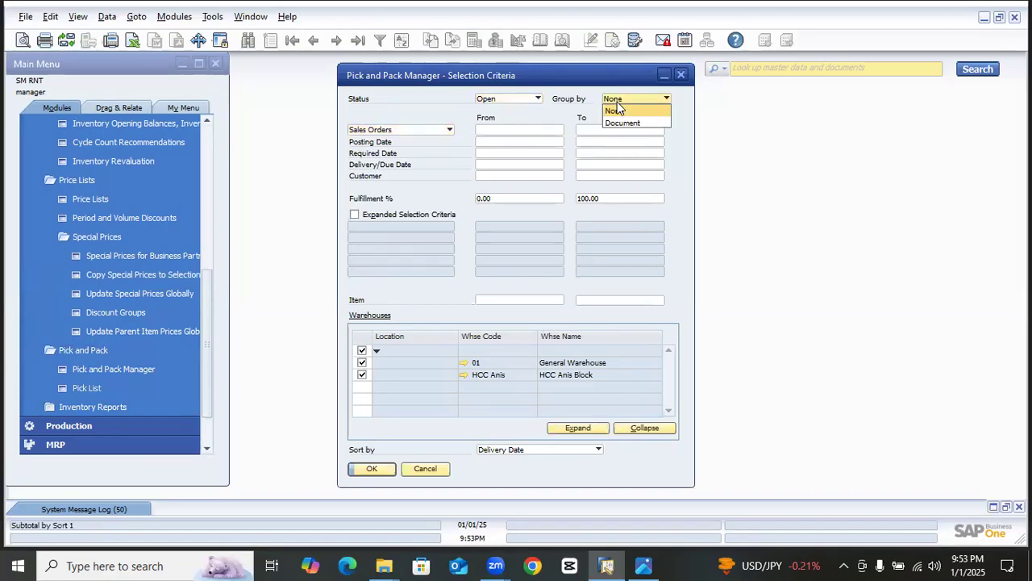
click(618, 110)
Step: Select Sales Orders as the document type and set the range from the first to the last order in the list
click(507, 131)
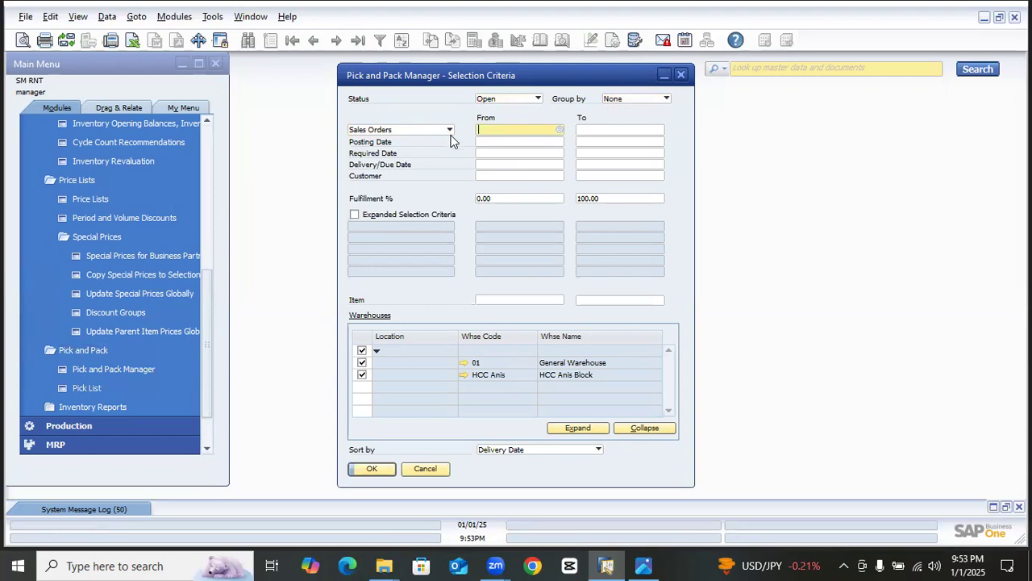
click(449, 130)
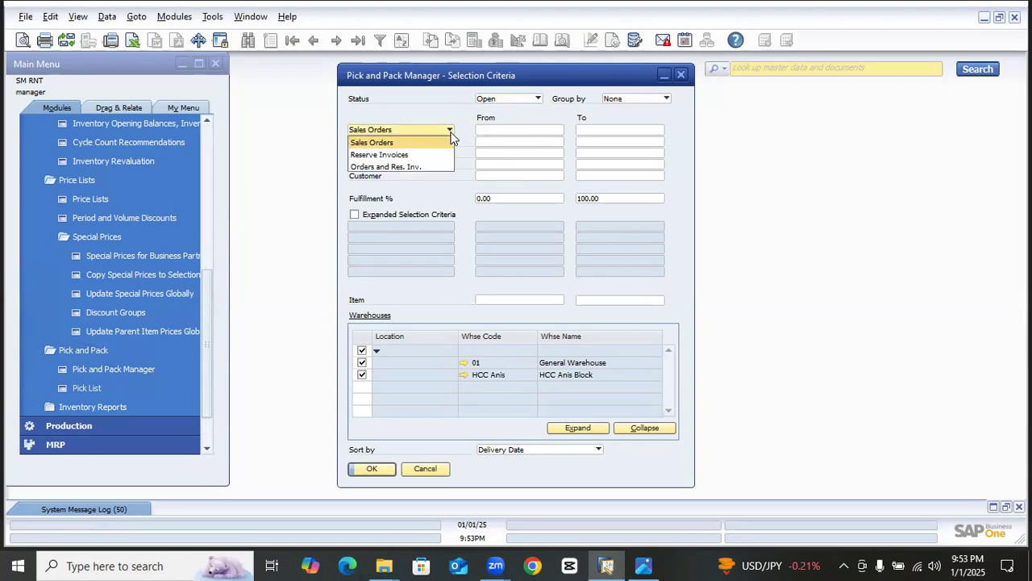
click(419, 144)
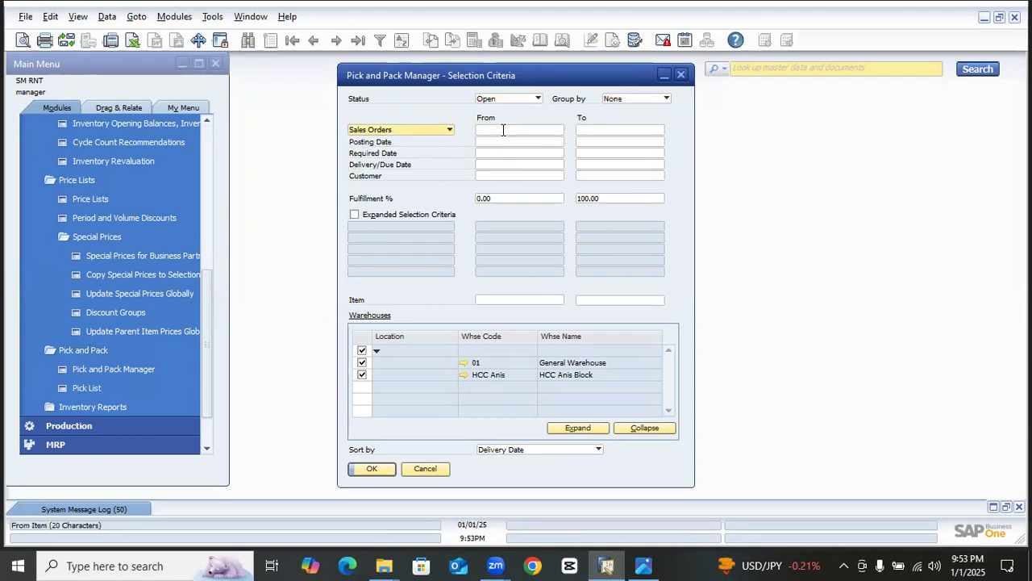
click(528, 131)
click(560, 129)
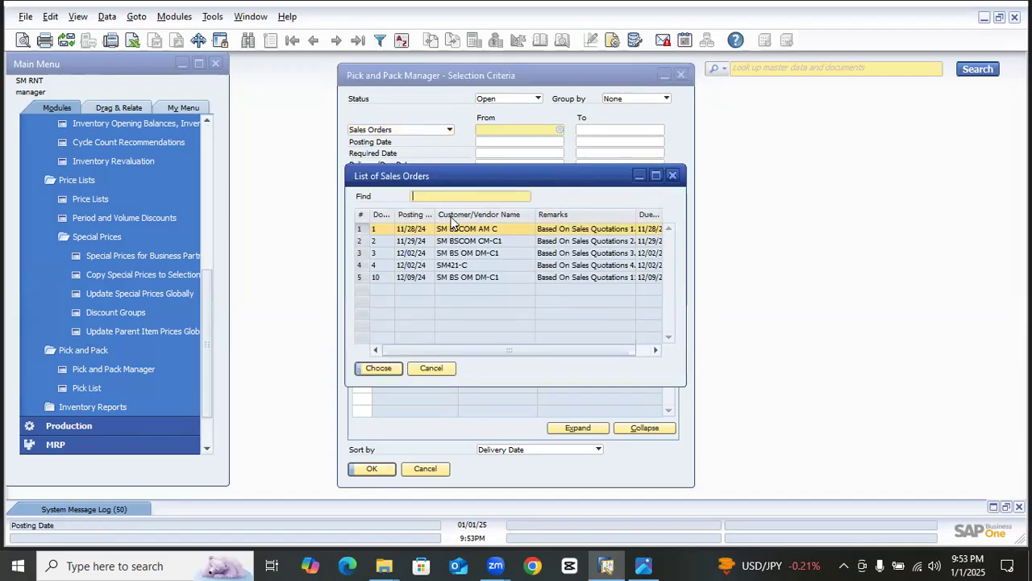
double_click(510, 230)
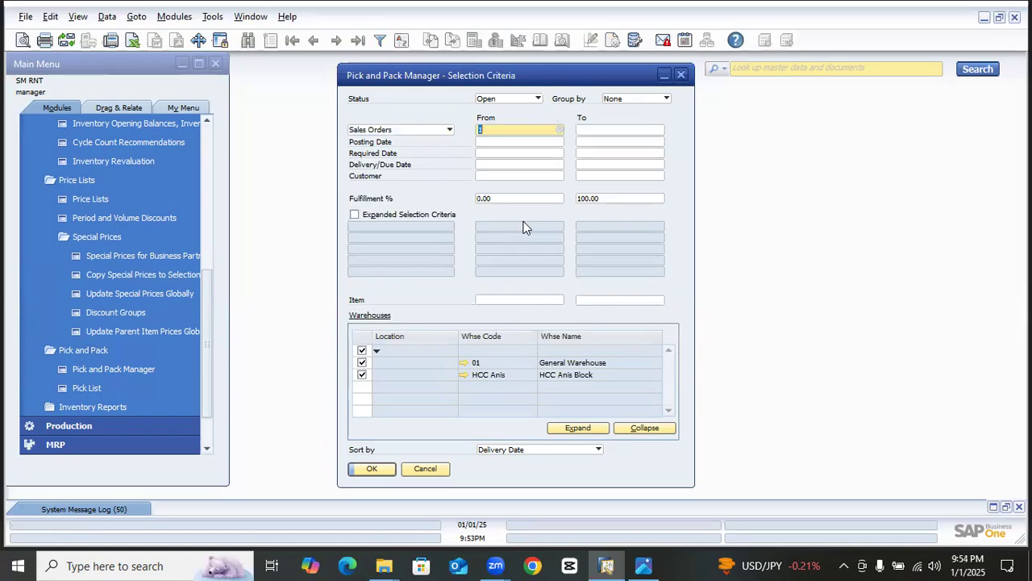
click(650, 131)
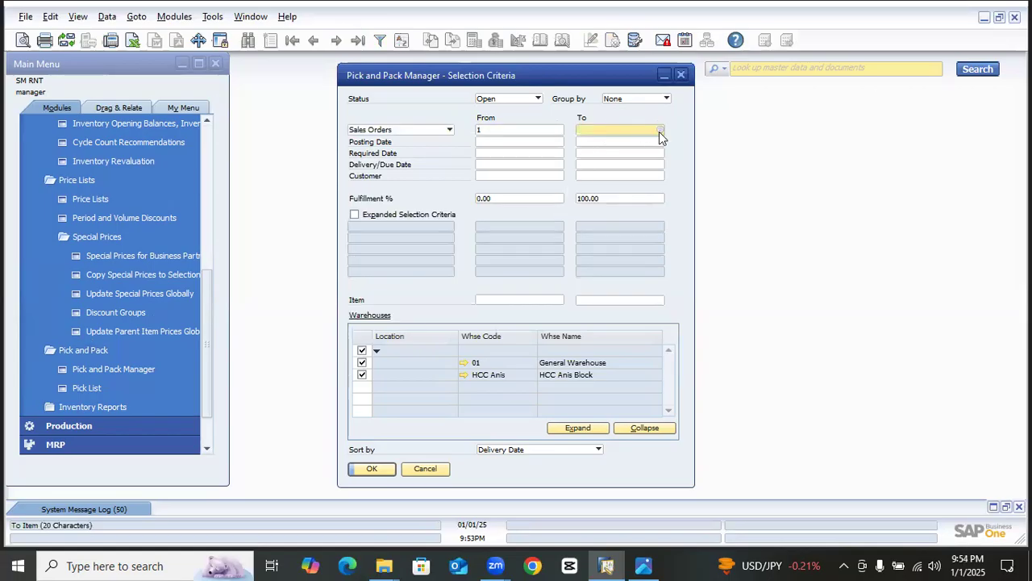
click(660, 131)
double_click(428, 278)
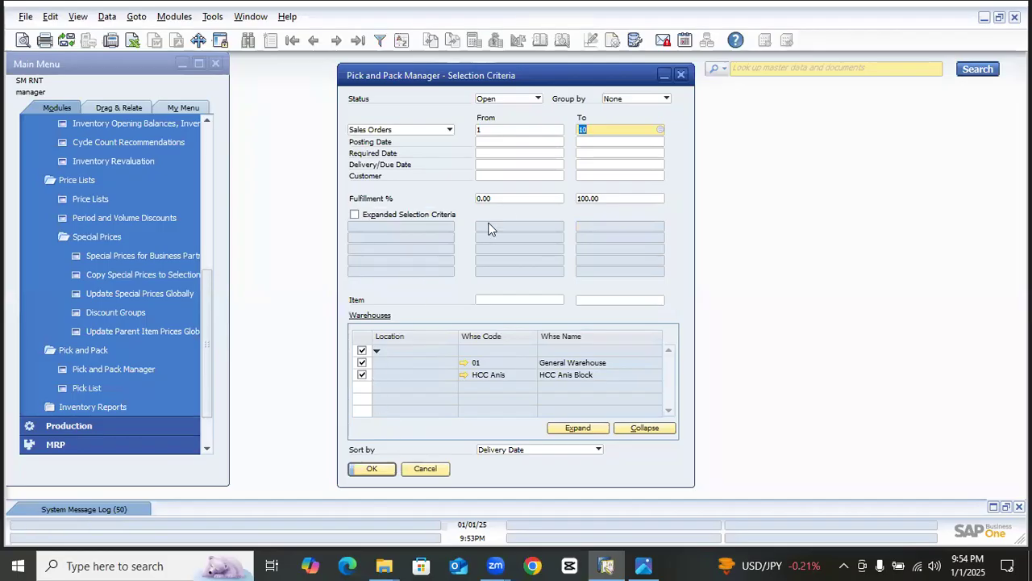
Step: Run the selection with the date range blank, mark the first and last open orders and release them to a pick list
click(502, 142)
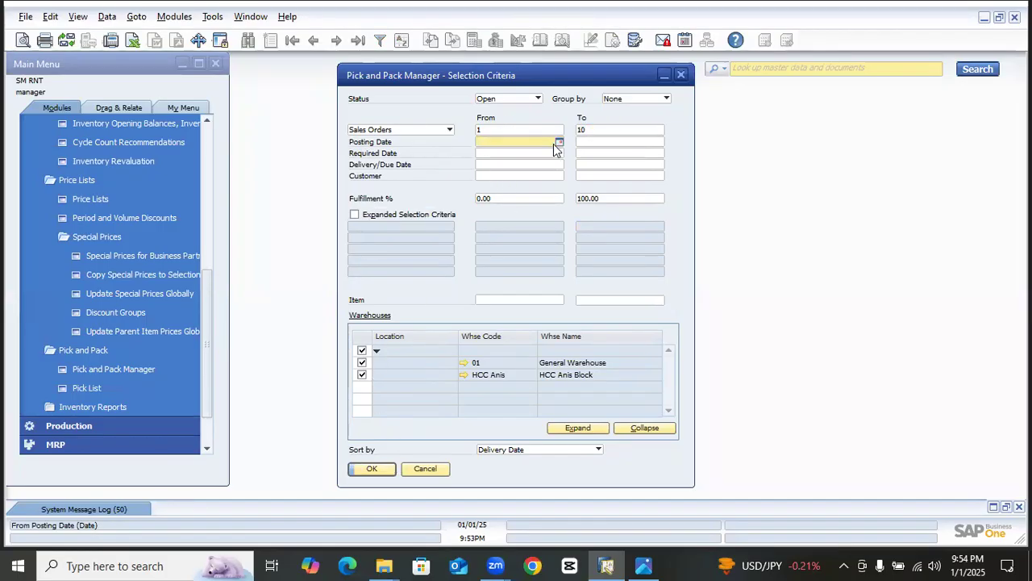
click(517, 199)
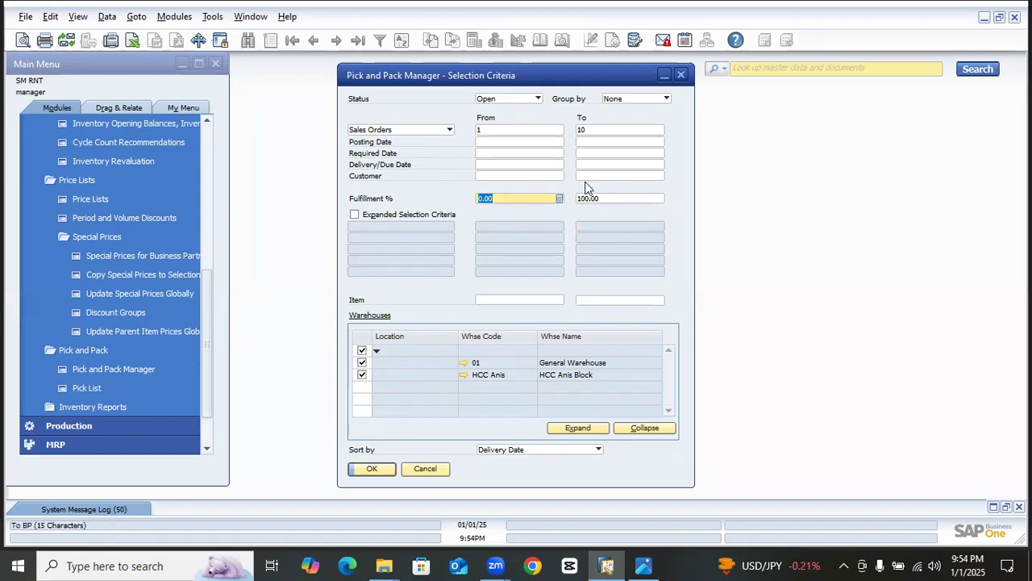
click(363, 468)
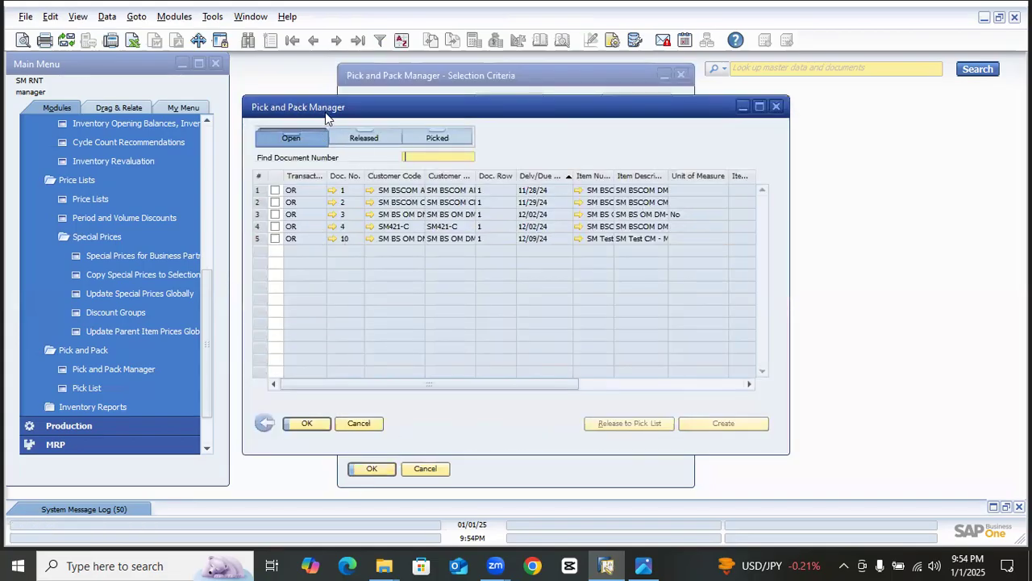
click(275, 190)
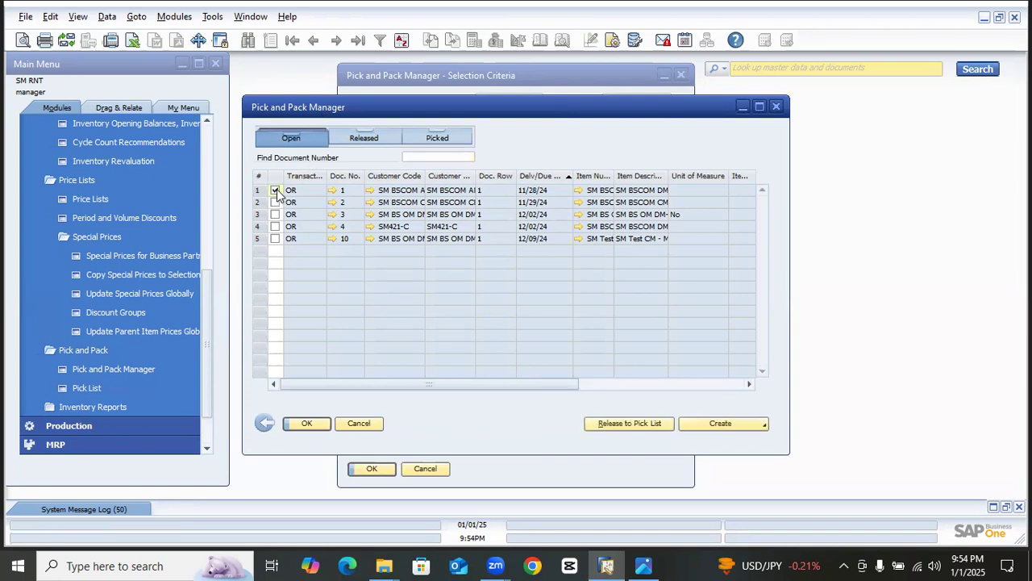
click(275, 239)
click(645, 429)
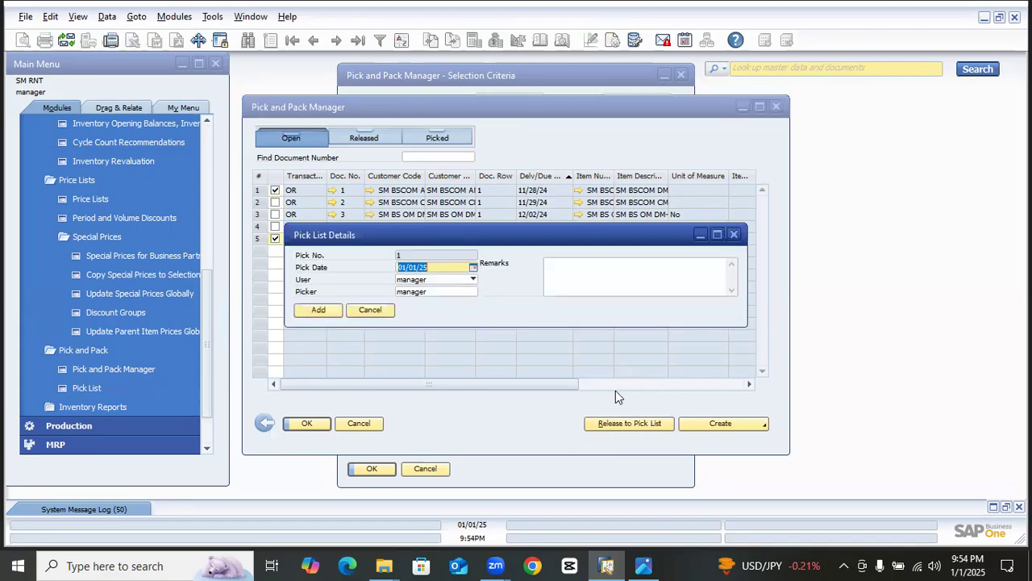
Step: Set the pick date in Pick List Details to December 26, 2024
click(472, 267)
click(450, 287)
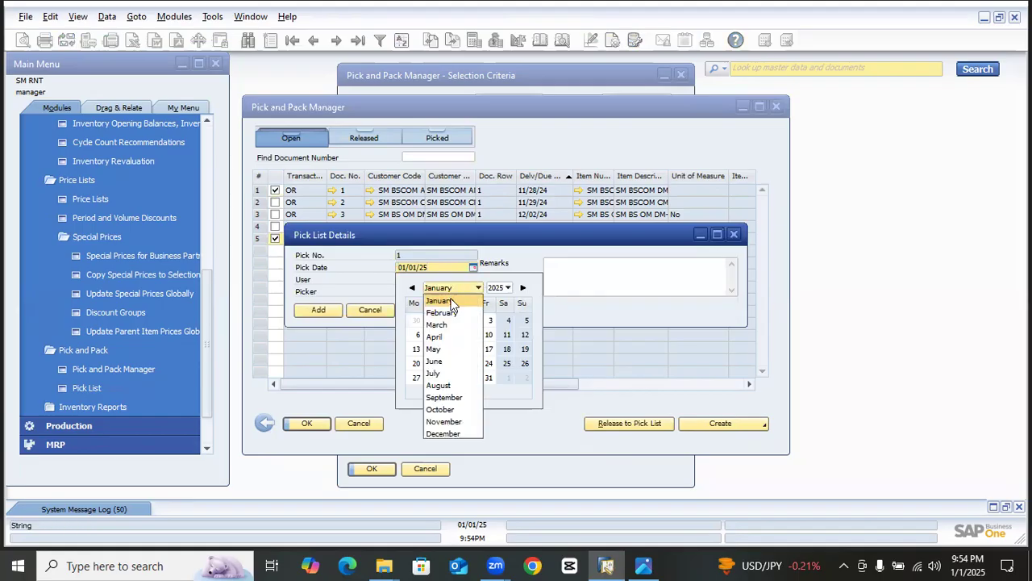
click(448, 421)
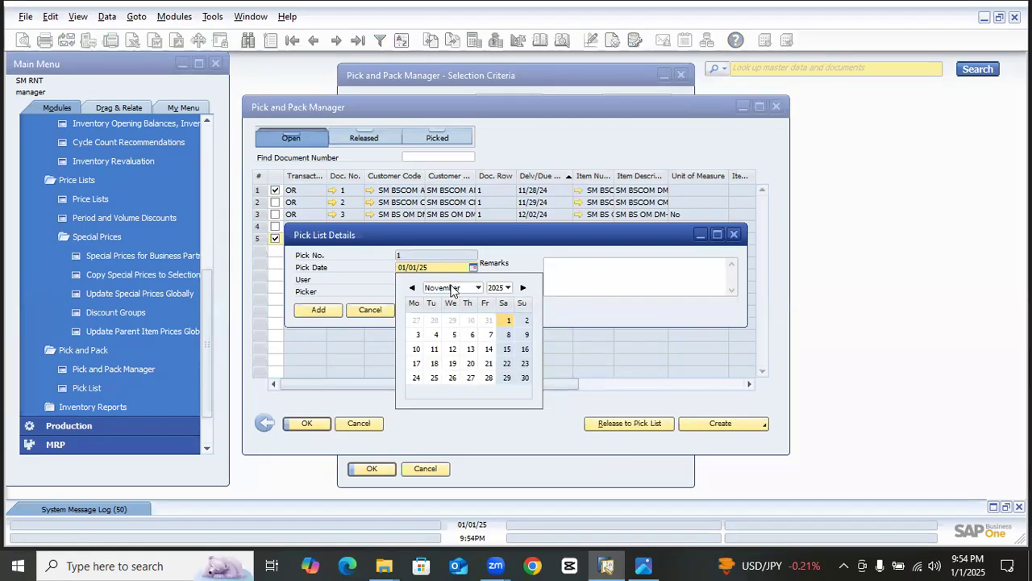
click(452, 288)
click(449, 433)
click(508, 288)
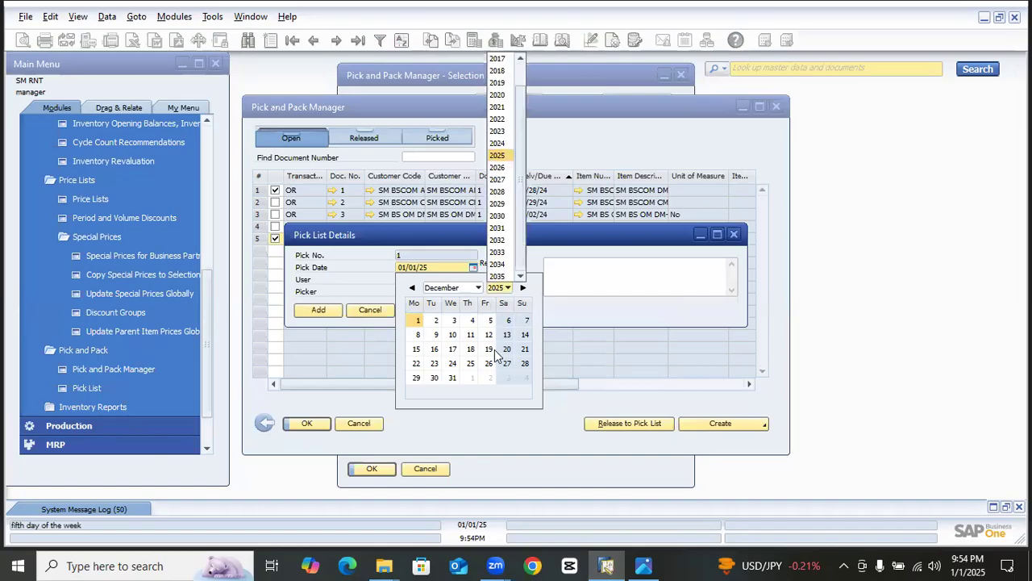
click(496, 143)
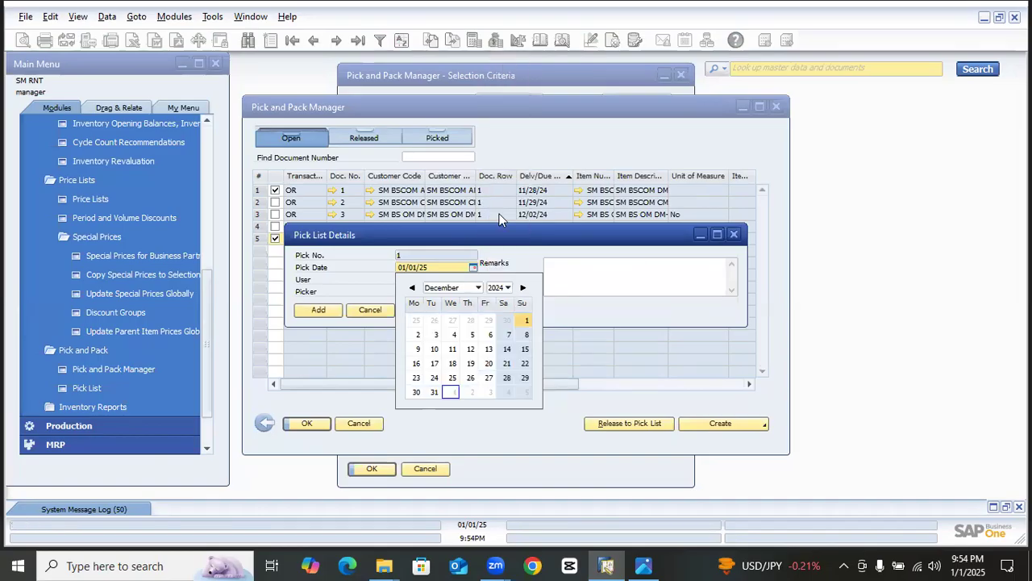
click(470, 377)
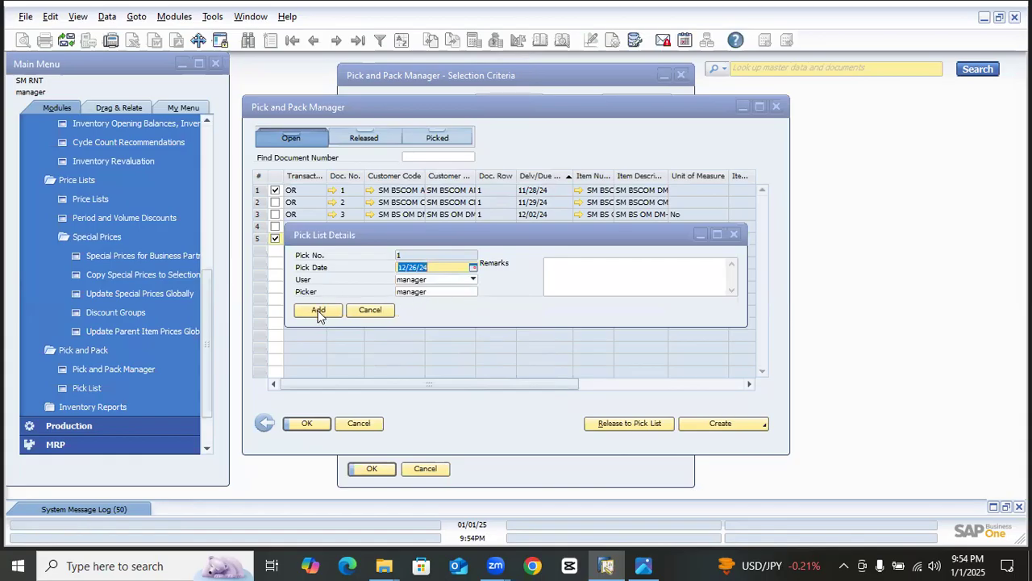
Step: Enter the remark "Or by Production", add the pick list and close the Pick and Pack Manager
click(580, 270)
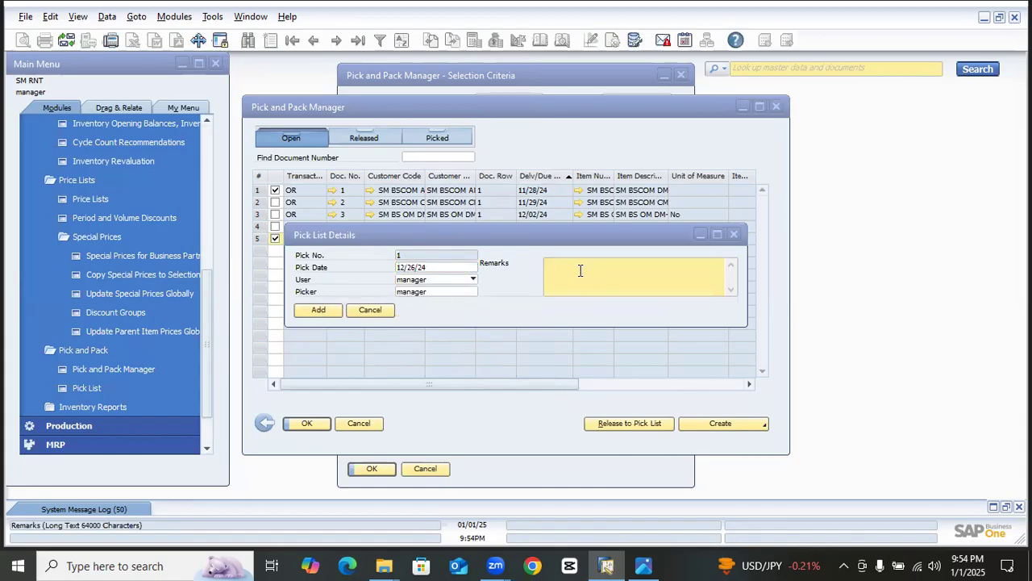
text(Or)
text(by Production)
click(319, 311)
click(312, 423)
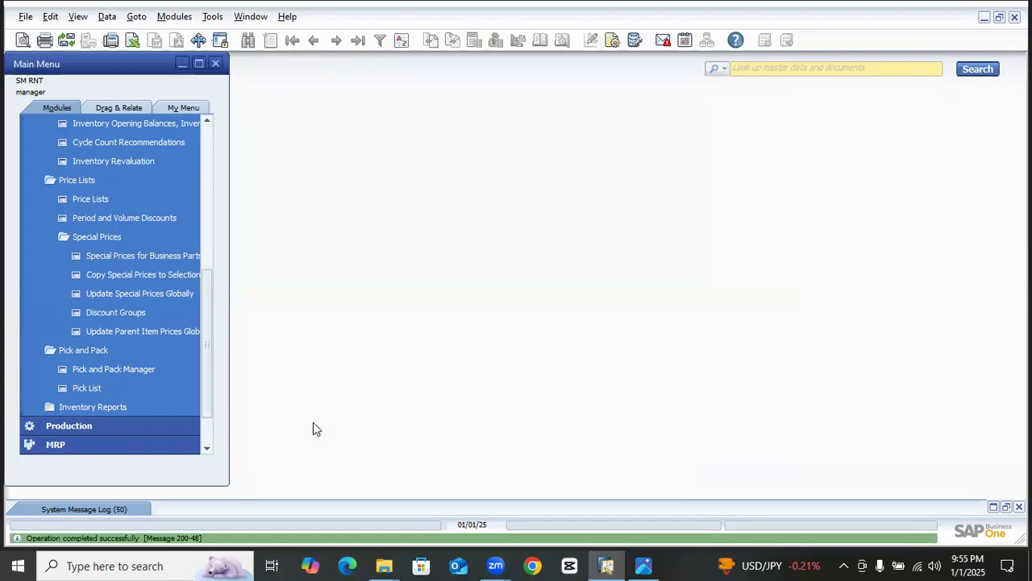
Step: Reopen the Pick and Pack Manager and review the setup of both warehouses, the HCC Anis accounting accounts and the sort options
click(131, 372)
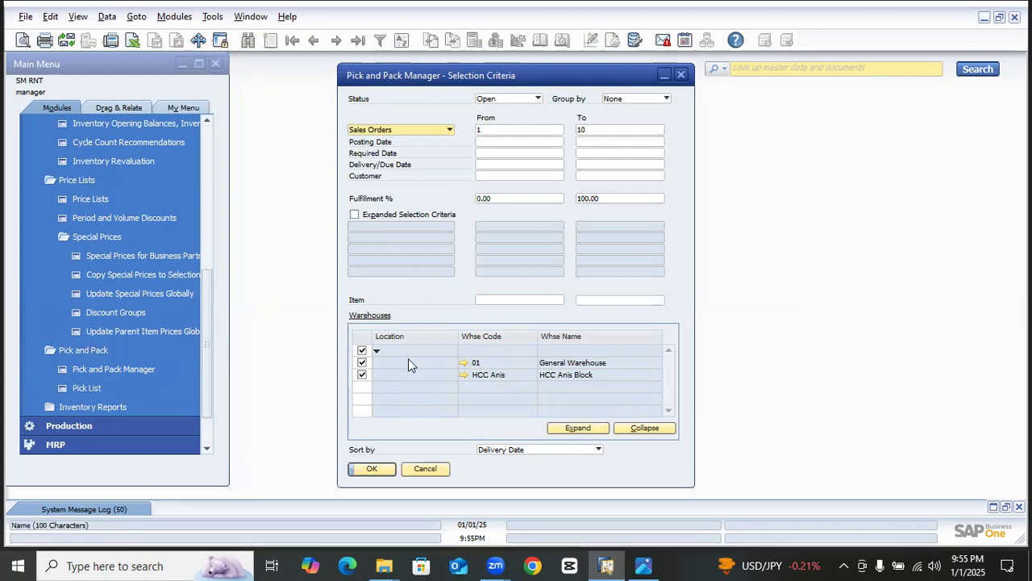
click(465, 362)
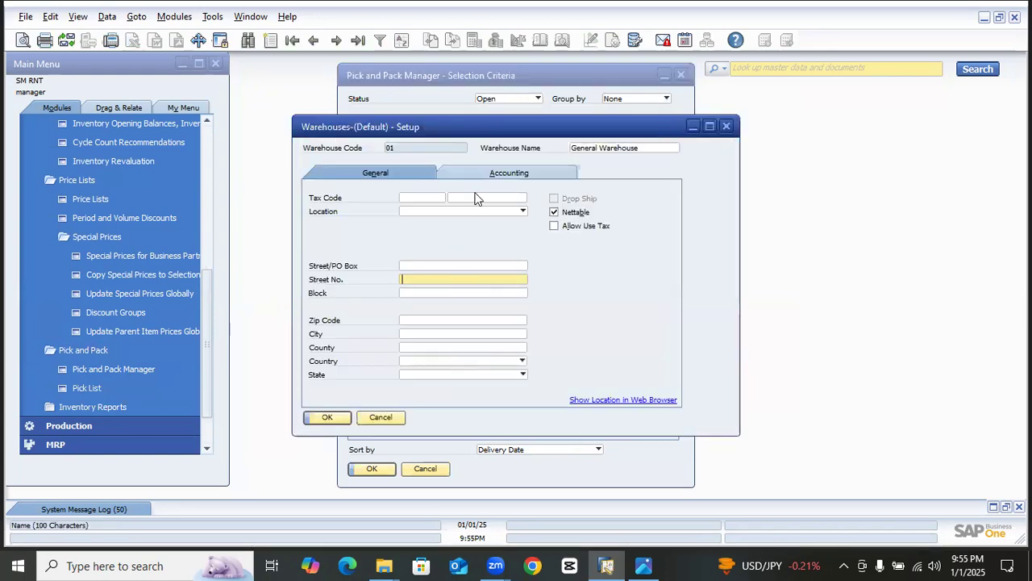
click(380, 417)
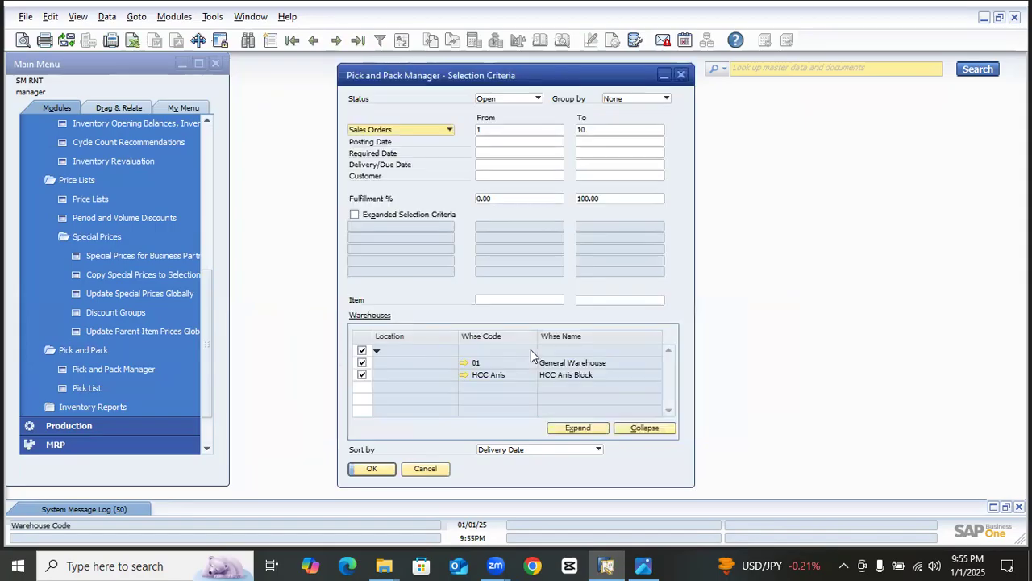
click(464, 375)
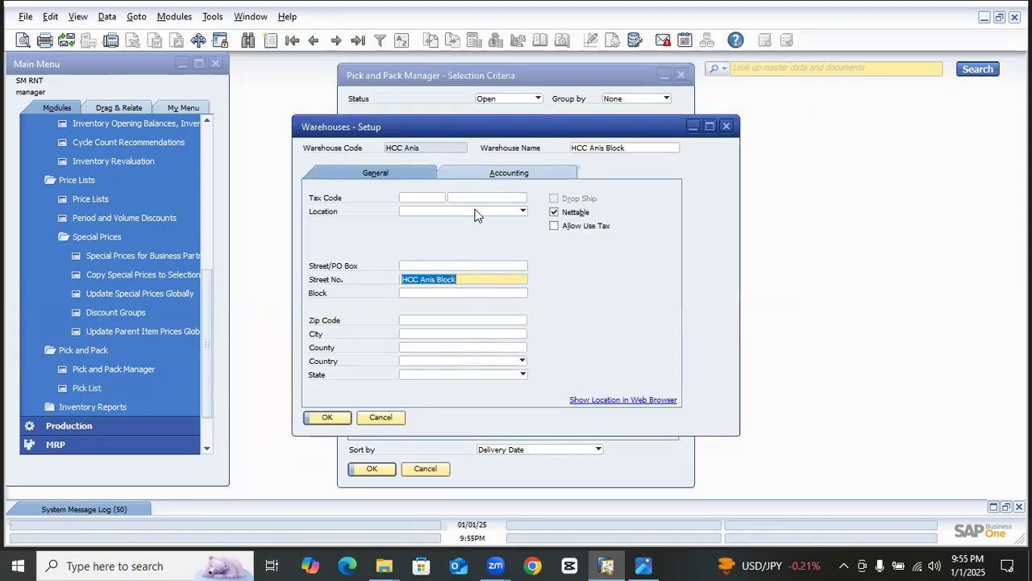
click(503, 172)
scroll(503, 396, down, 5)
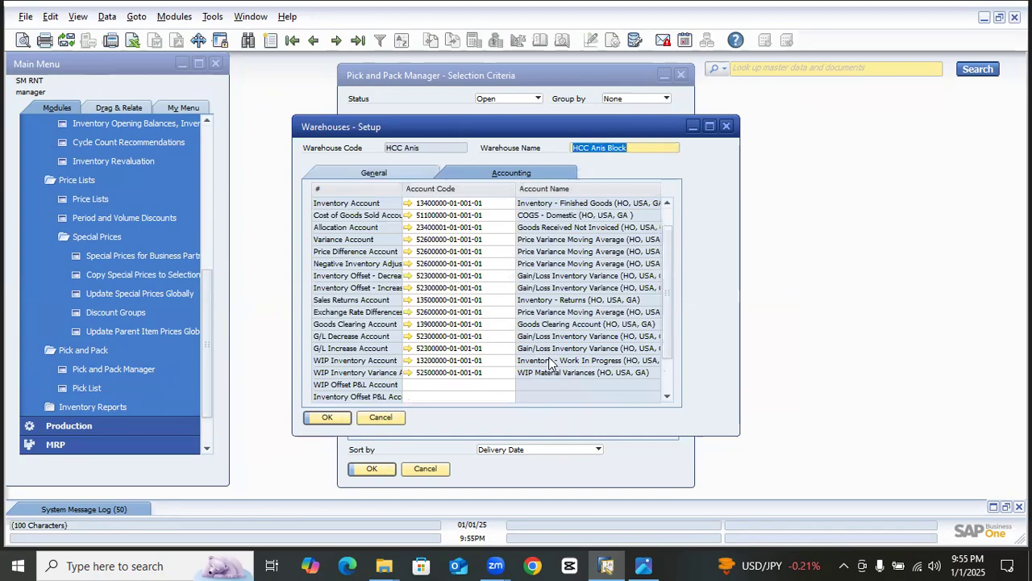
click(364, 417)
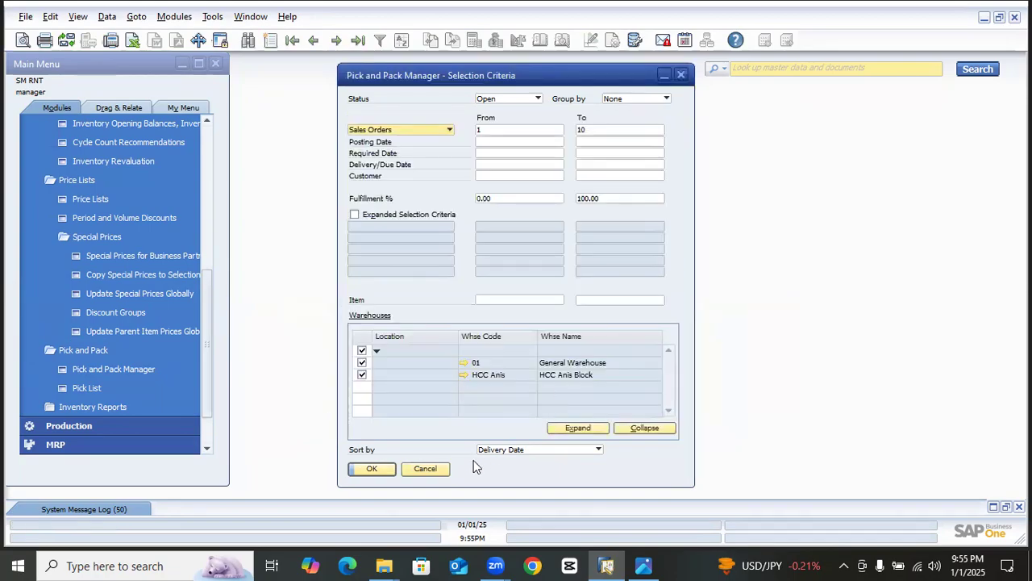
click(506, 449)
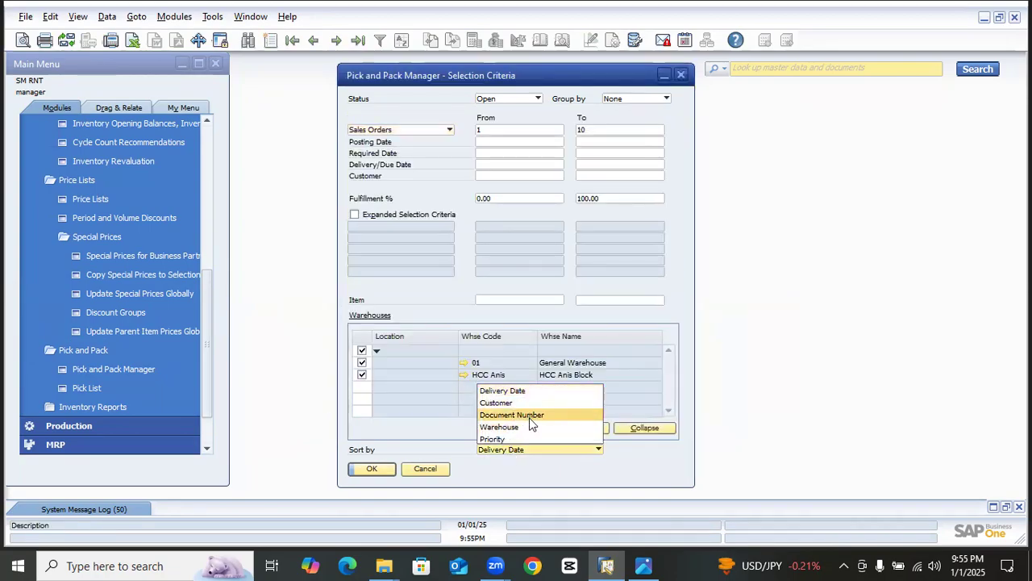
click(638, 382)
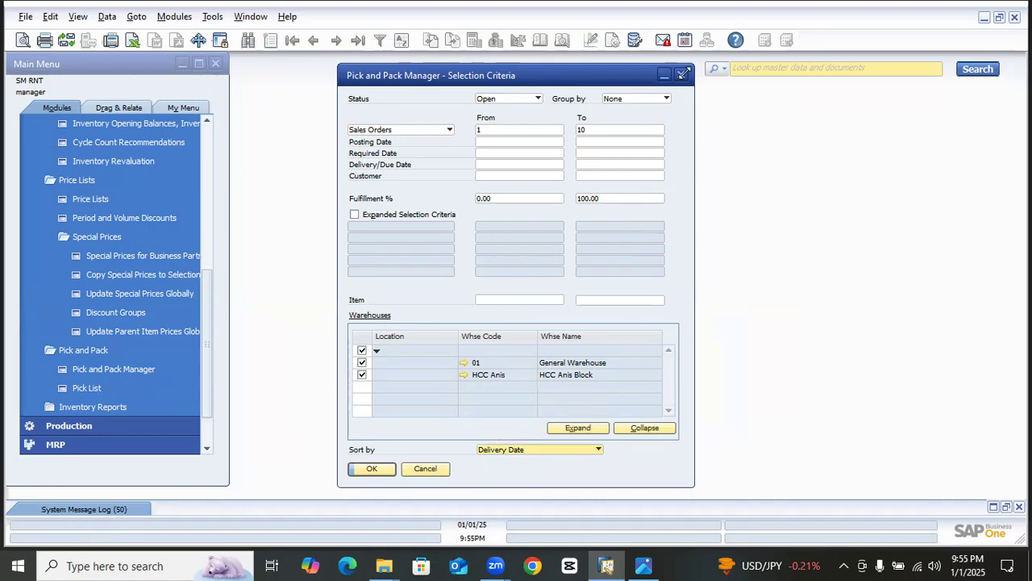
Step: Set the selection status to Released and run the Pick and Pack Manager for sales orders 1 to 10
click(526, 100)
click(526, 100)
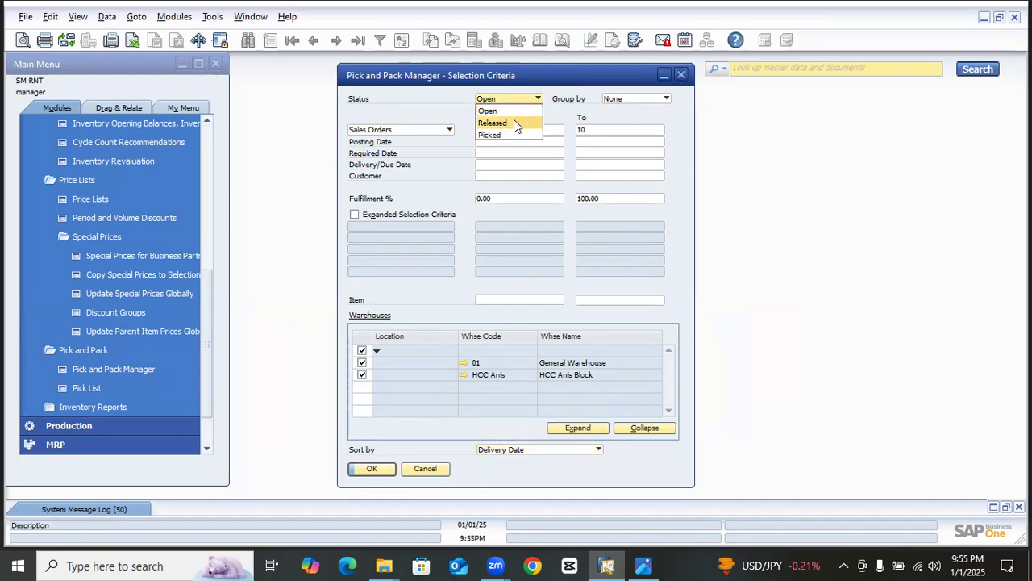
click(515, 124)
click(369, 469)
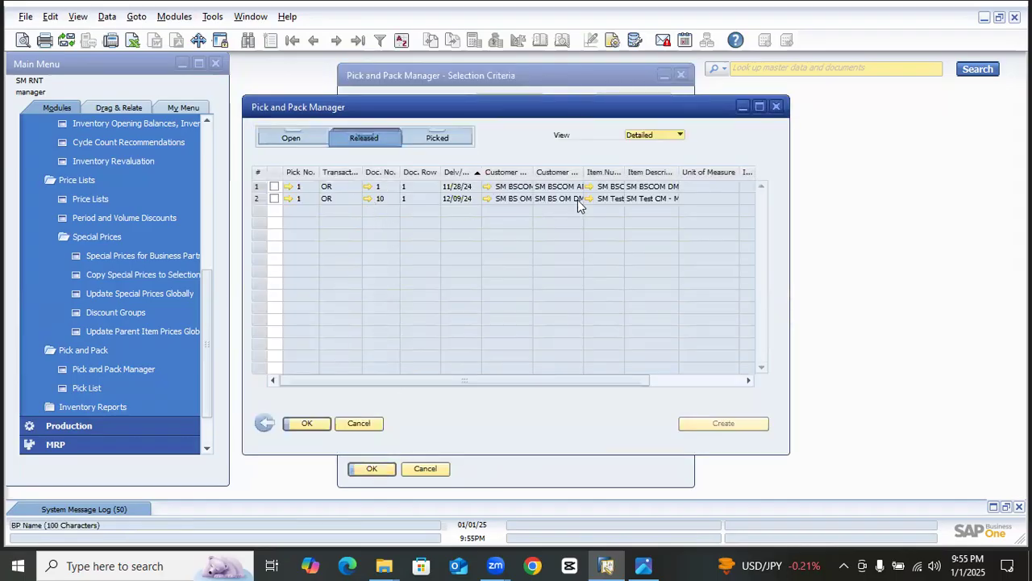
Step: Mark both released orders and create automatic deliveries for them, accepting the prompt
click(274, 186)
click(721, 423)
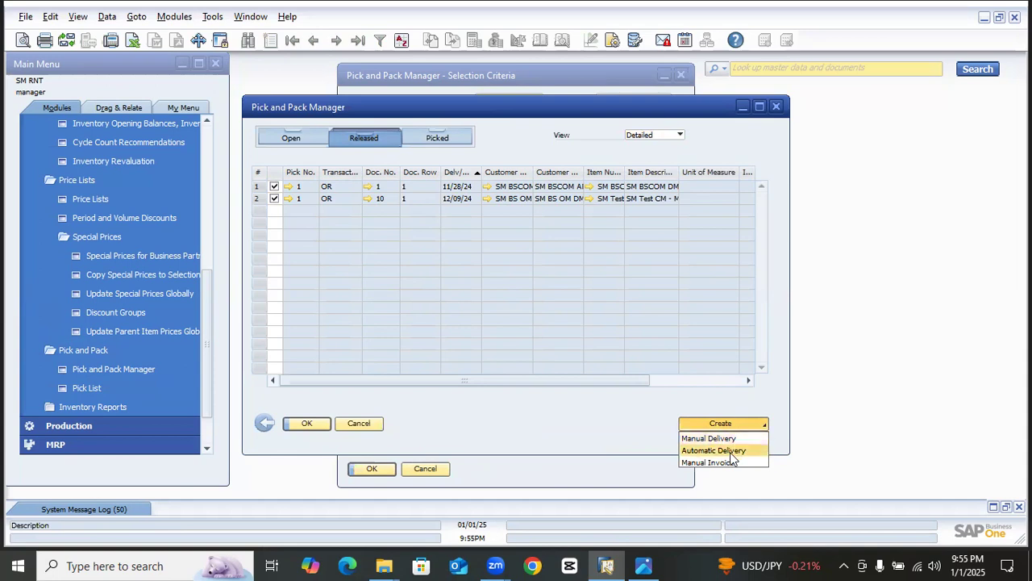
click(732, 450)
click(367, 283)
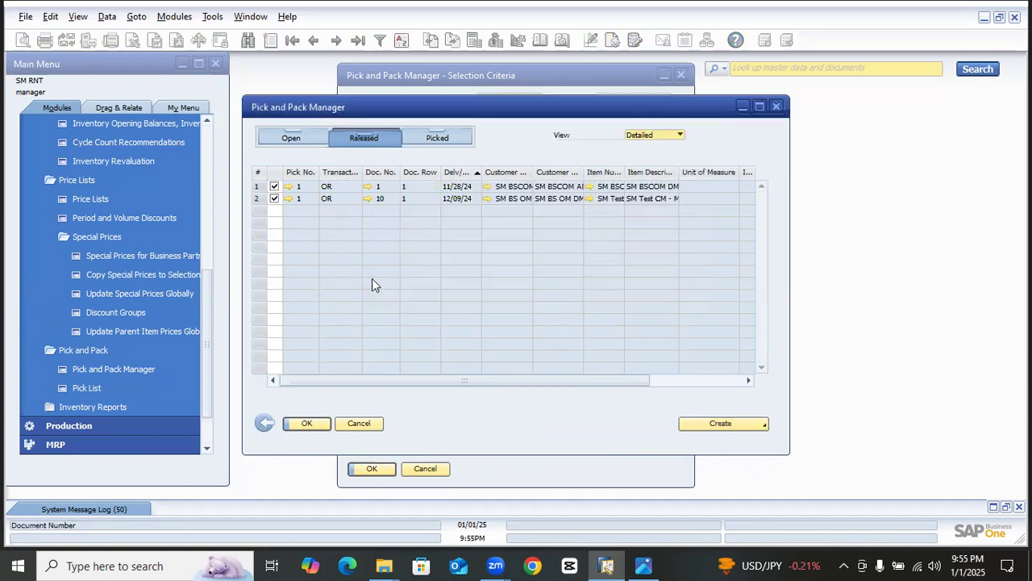
Step: Set the January 1, 2025 exchange rates to CAN 1, EUR 1.15 and PKR 272 and save them
click(324, 157)
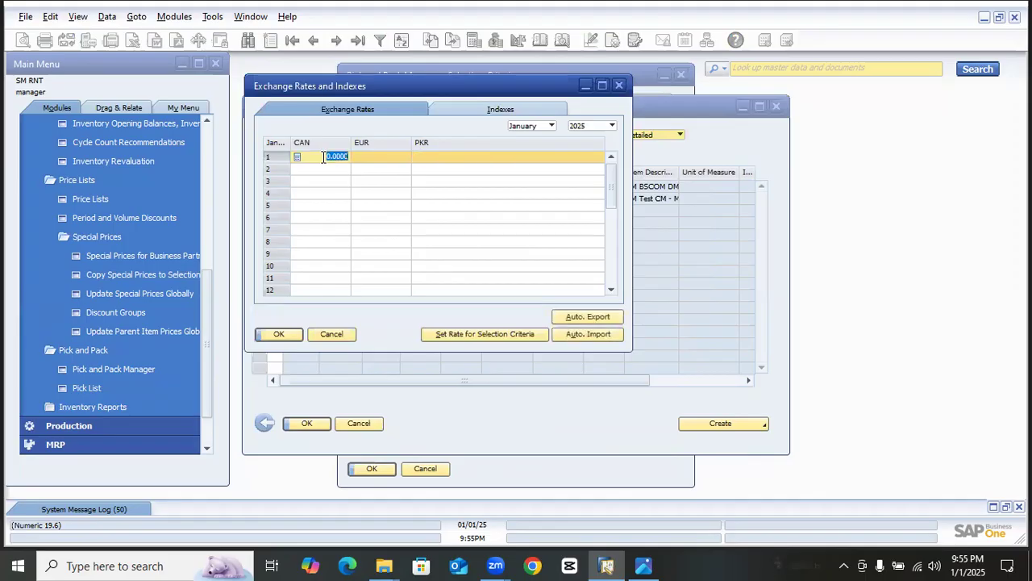
text(1)
key(Tab)
text(1)
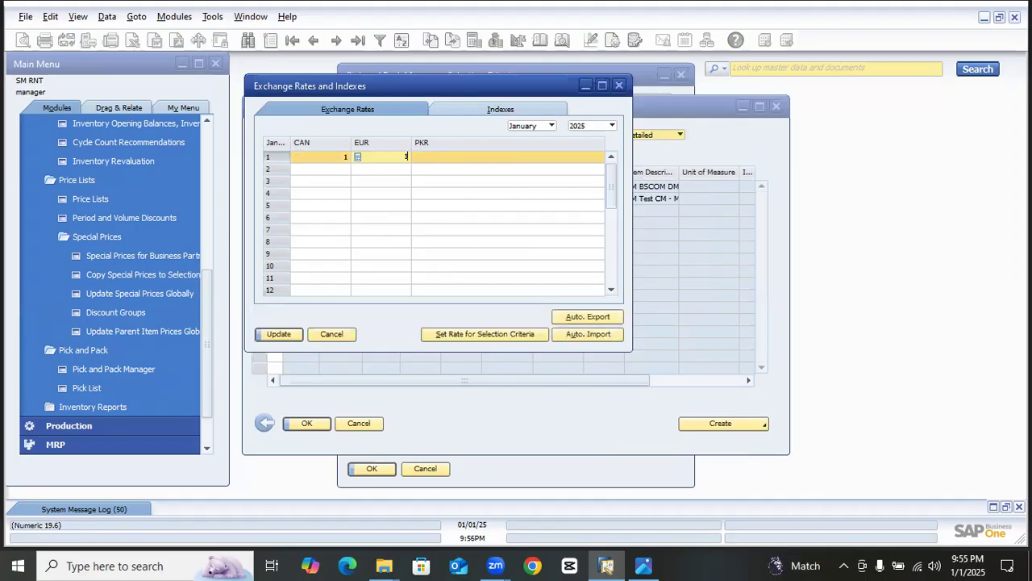
text(.18)
key(Tab)
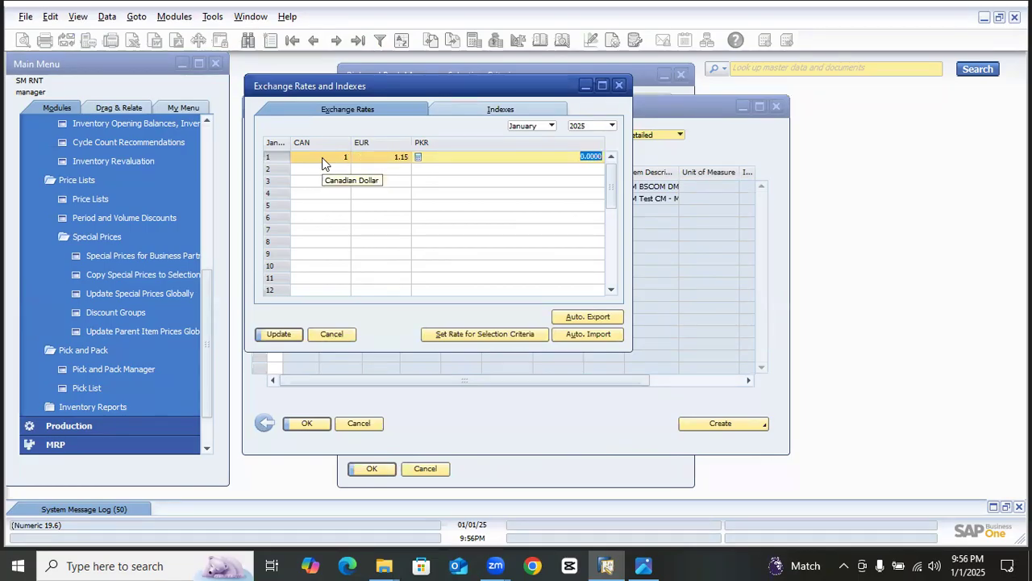
text(272)
key(Tab)
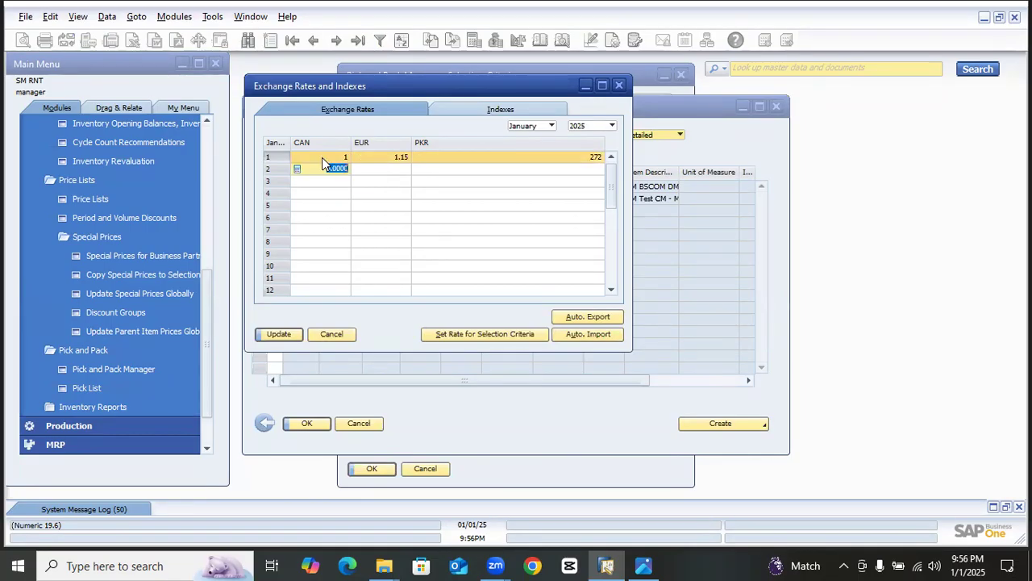
click(293, 329)
click(292, 331)
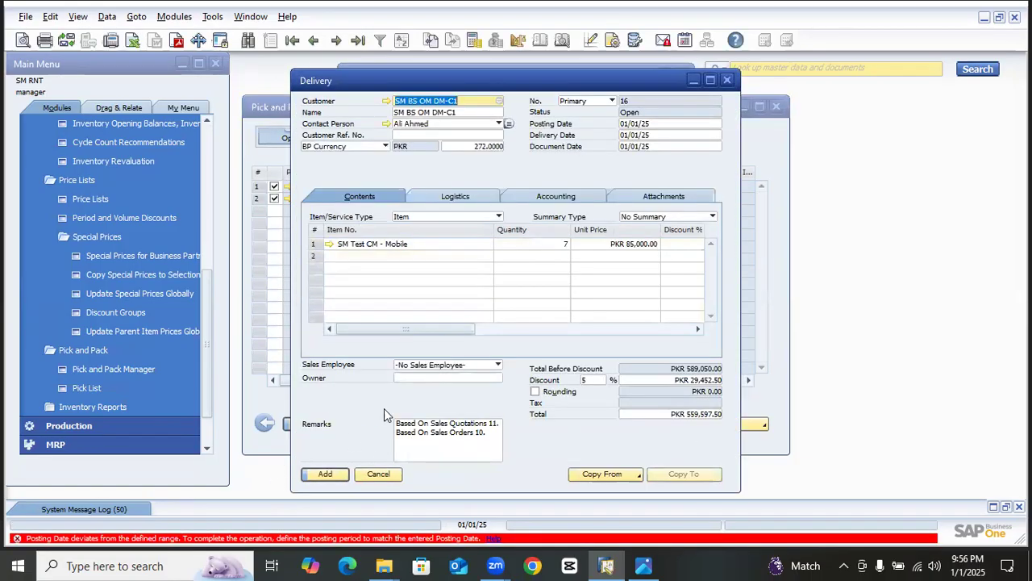
Step: Set the delivery's posting date to December 28, 2024
click(711, 125)
click(716, 125)
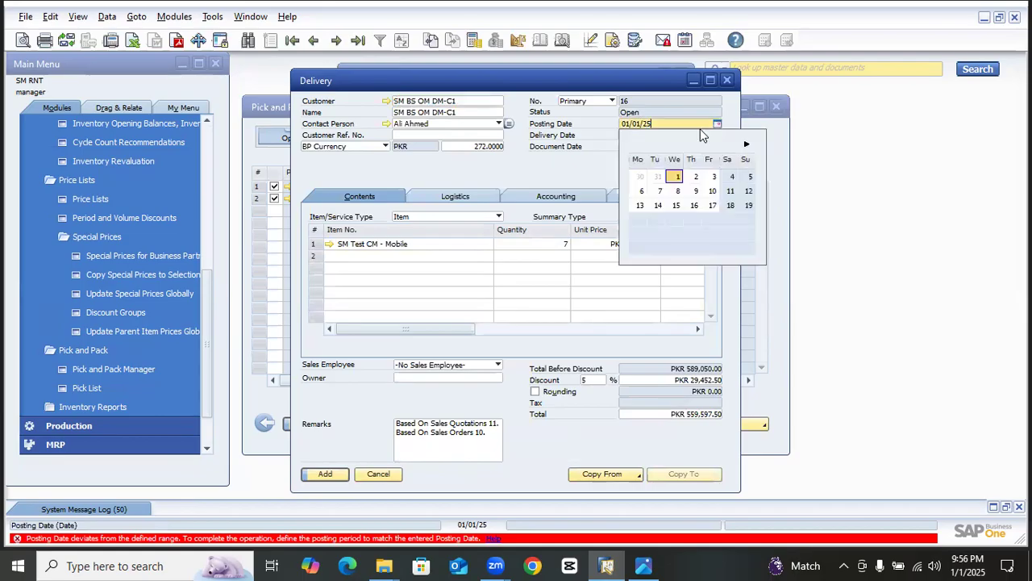
click(684, 143)
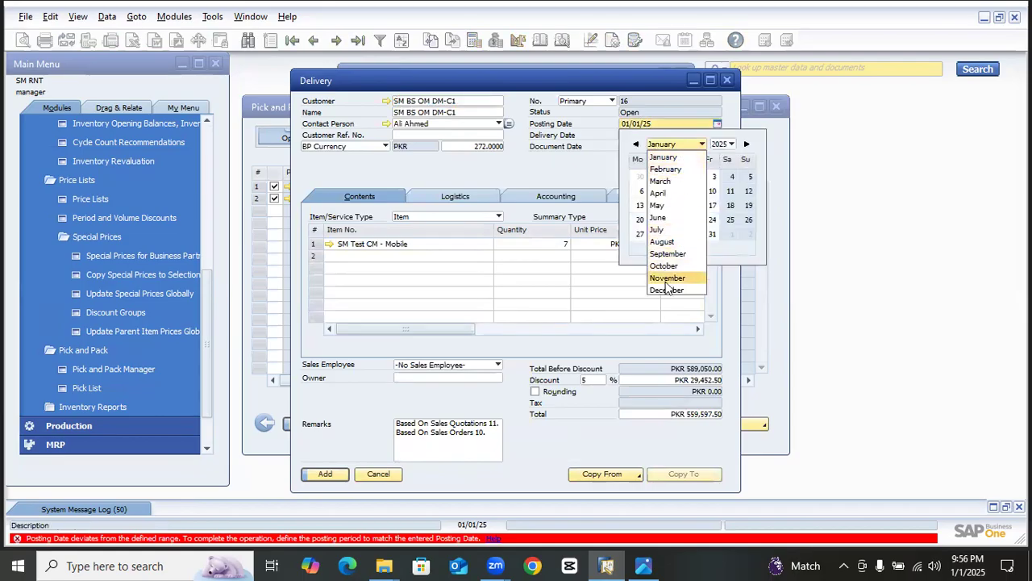
click(666, 289)
click(722, 144)
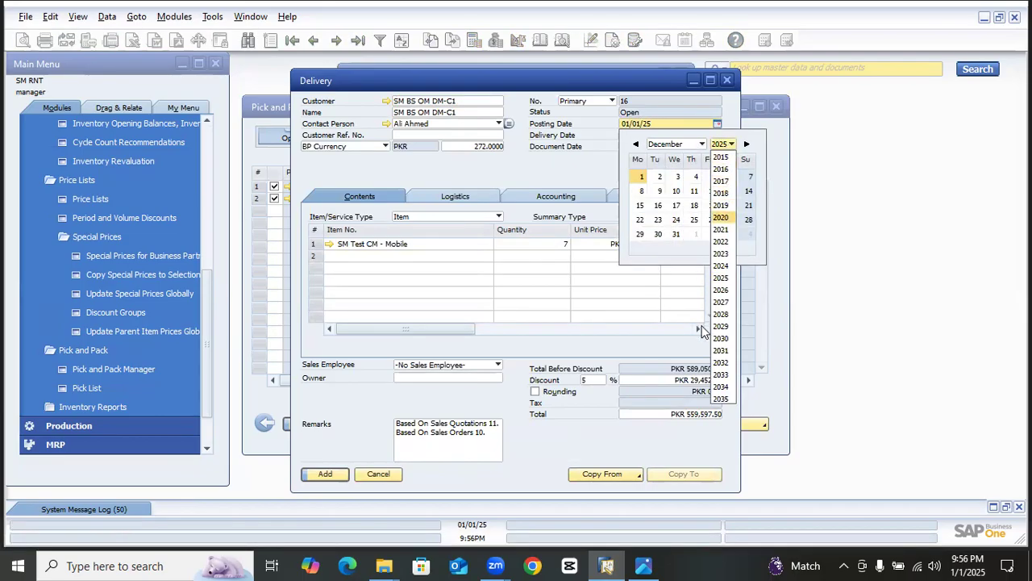
click(721, 266)
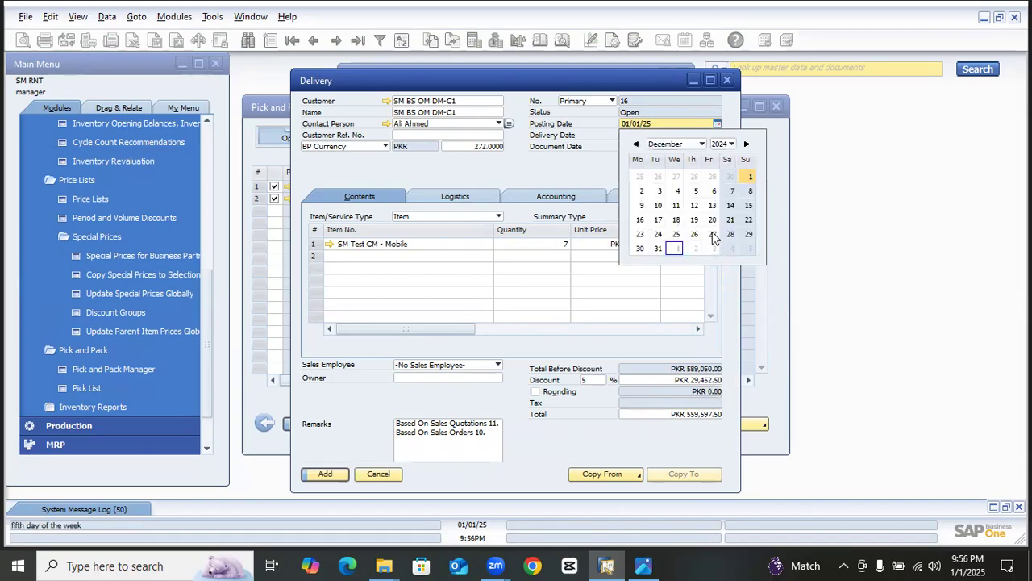
click(726, 235)
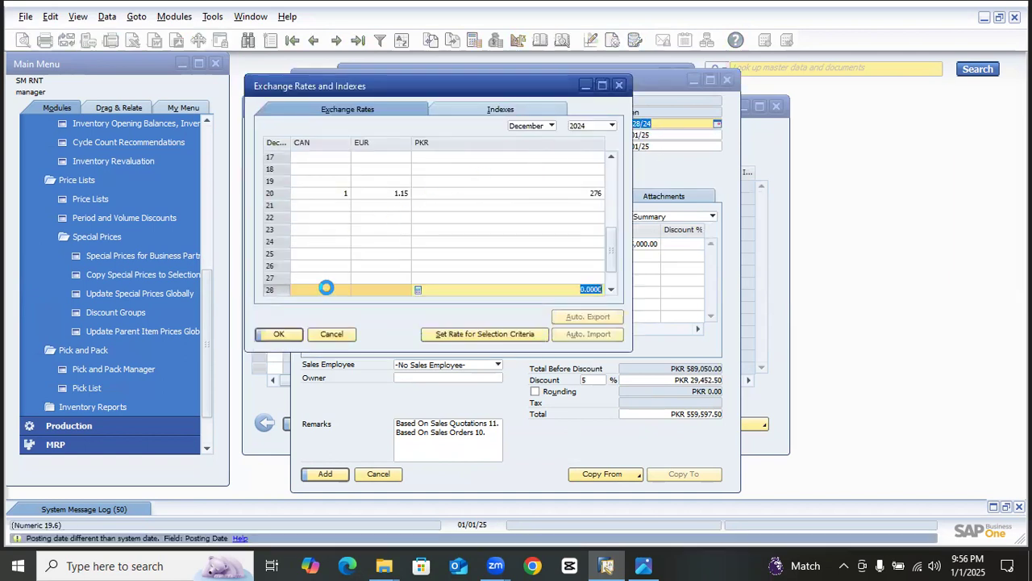
Step: Set the December 28, 2024 exchange rates to CAN 1.15, EUR 1.125 and PKR 273 and save them
click(326, 288)
text(1)
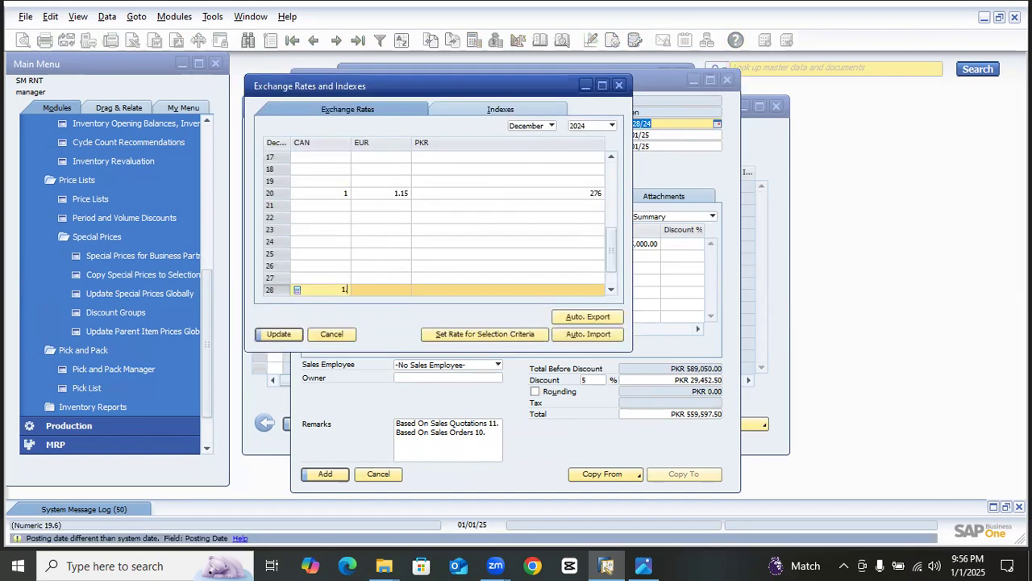
text(.15)
key(Tab)
text(1)
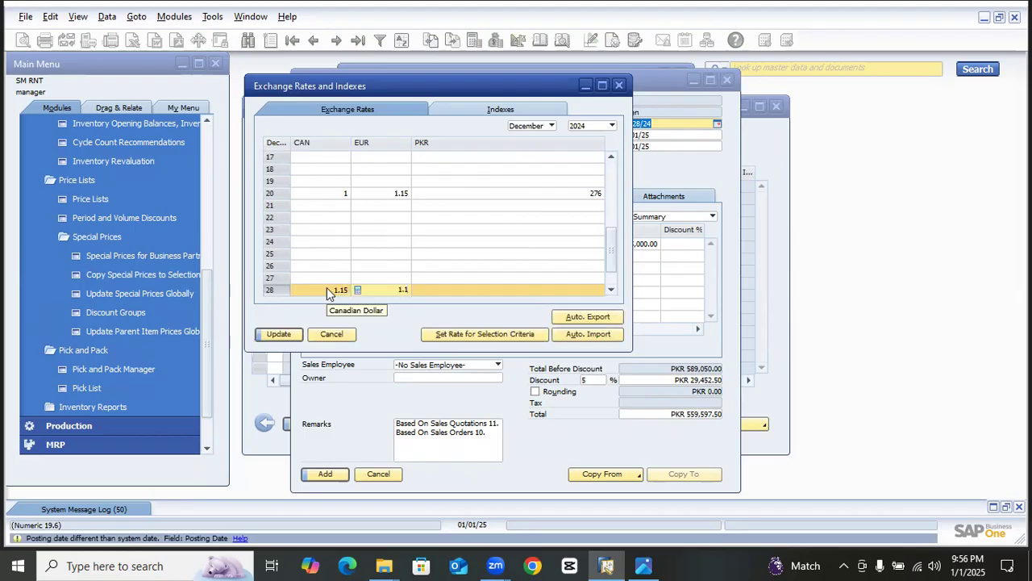
text(.125)
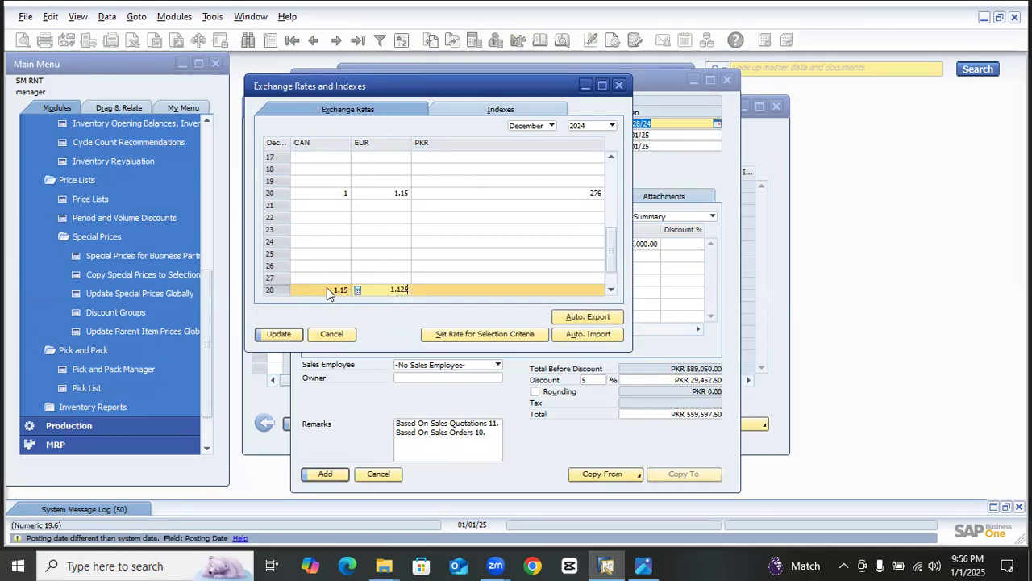
key(Tab)
text(27)
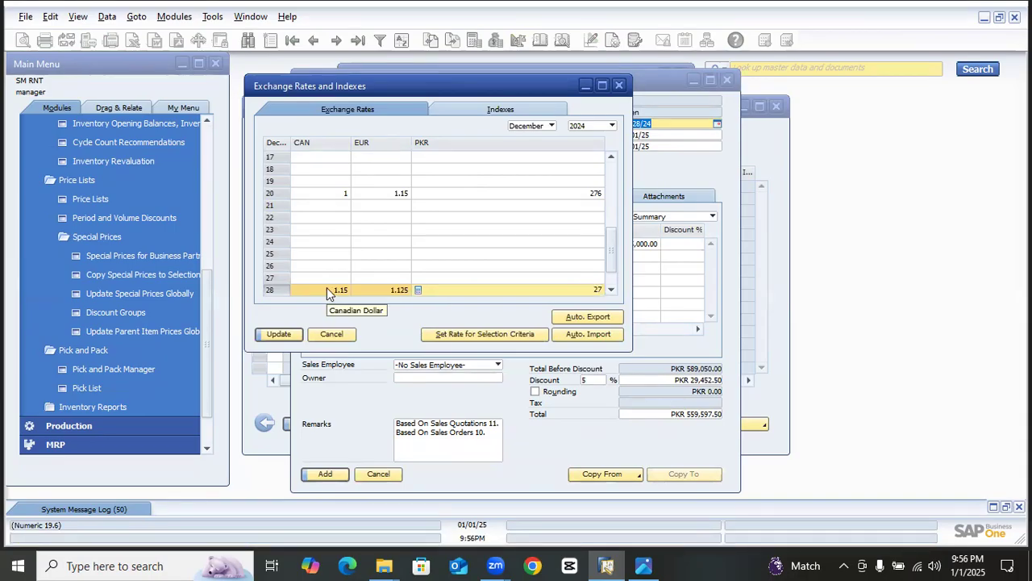
text(3)
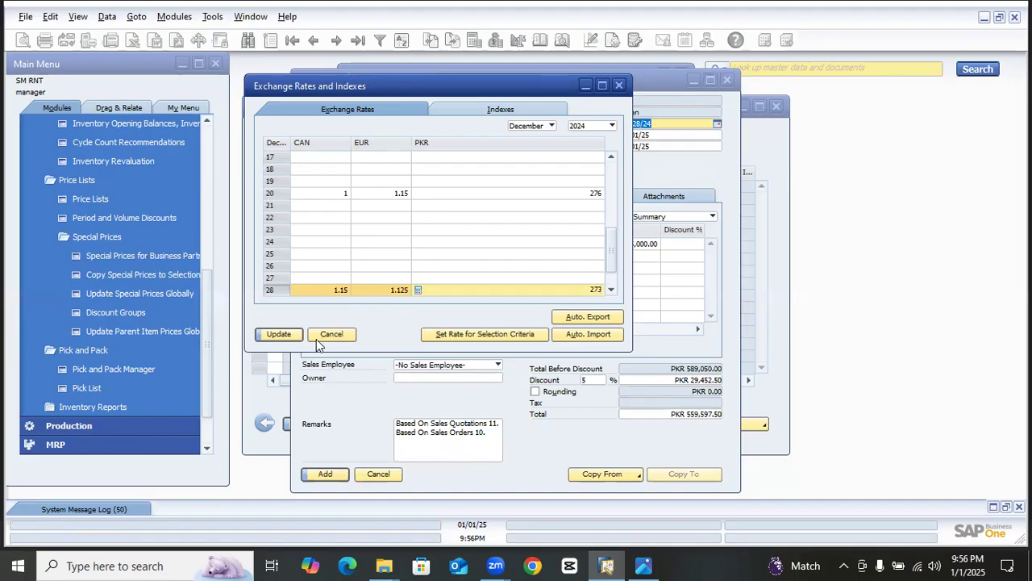
click(294, 335)
click(295, 335)
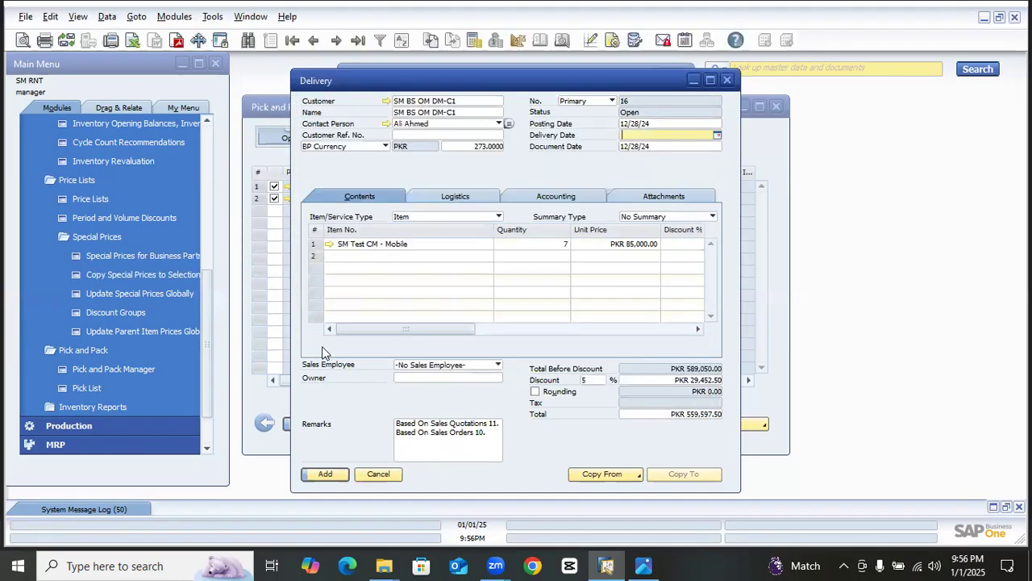
Step: Try to add the delivery, then copy the posting date 12/28/24 into its Delivery Date
click(335, 476)
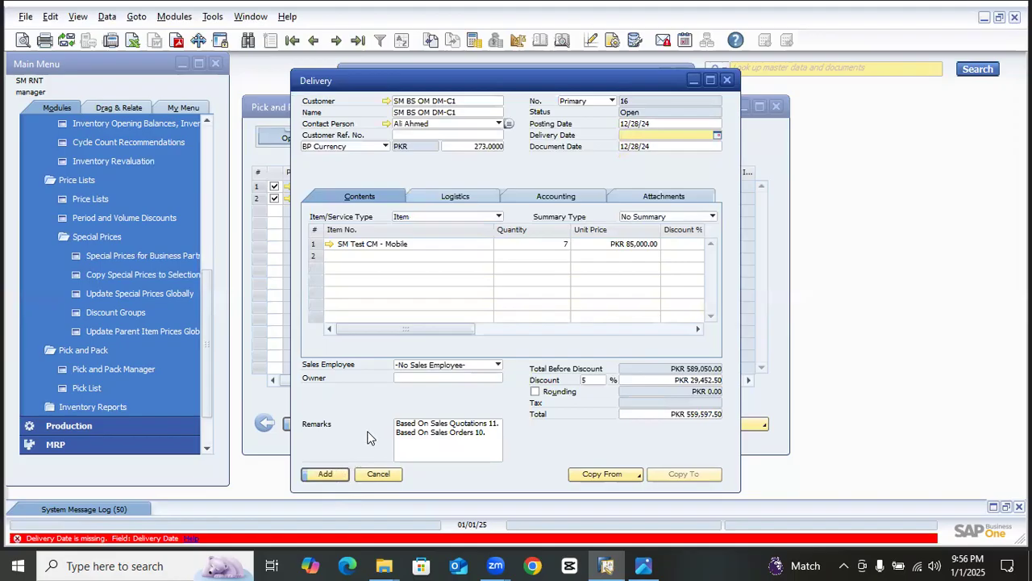
click(662, 125)
key(ctrl+c)
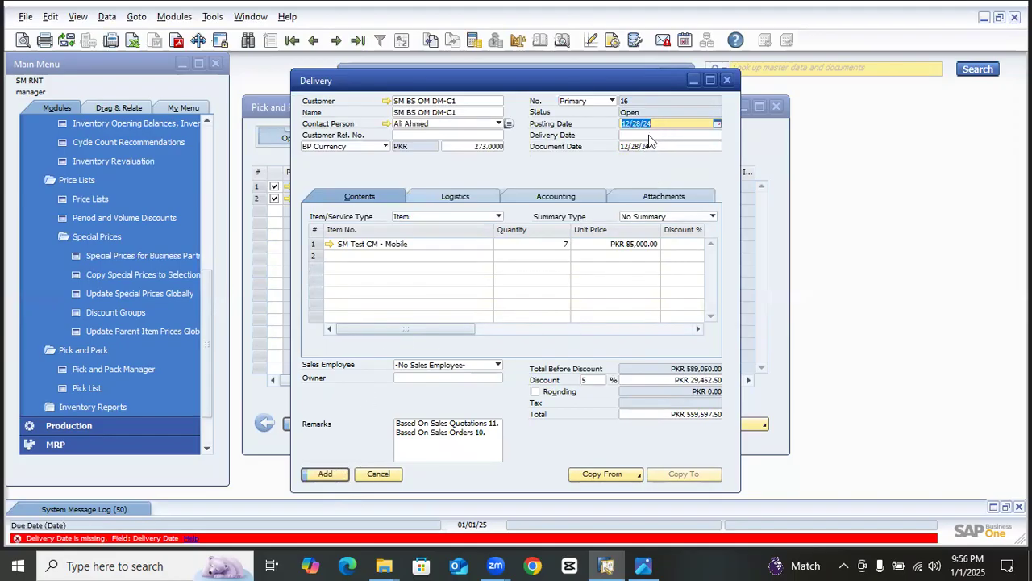
click(658, 136)
key(ctrl+v)
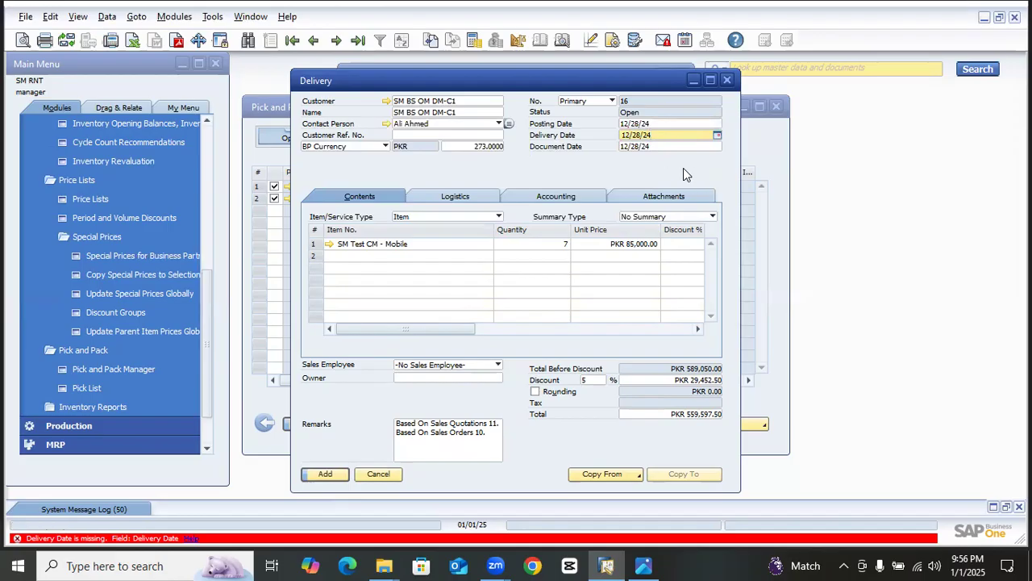
click(658, 143)
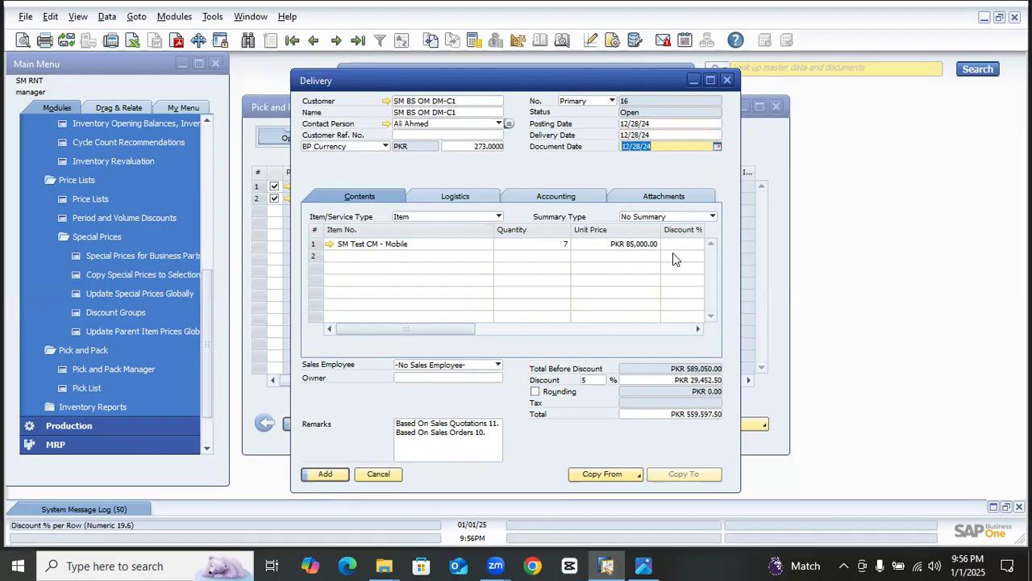
Step: Check the SM Test CM - Mobile line's price, discount and tax code, and try to add the delivery
drag(387, 333, 465, 326)
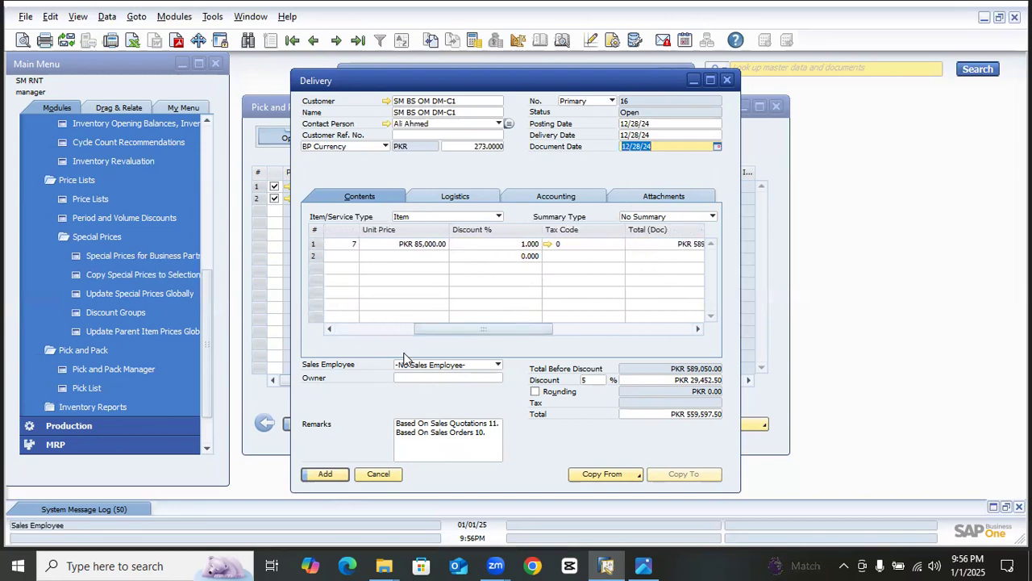
click(380, 332)
click(326, 474)
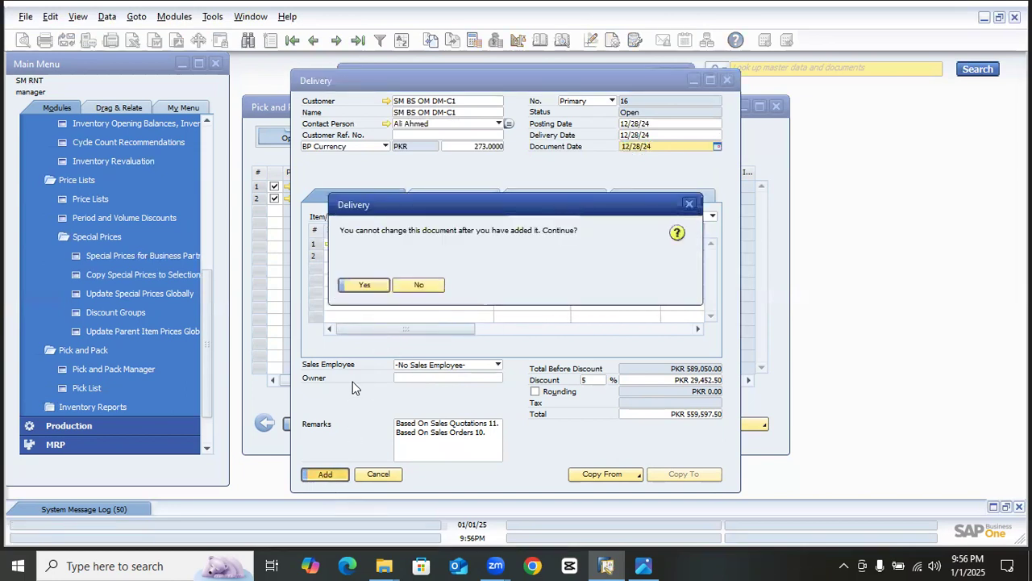
click(365, 292)
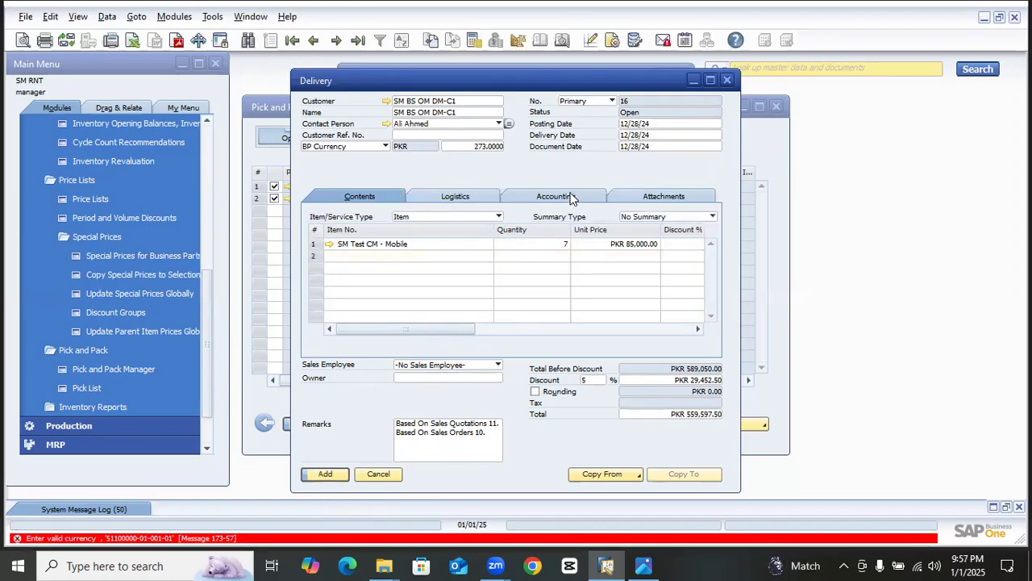
drag(453, 328, 382, 344)
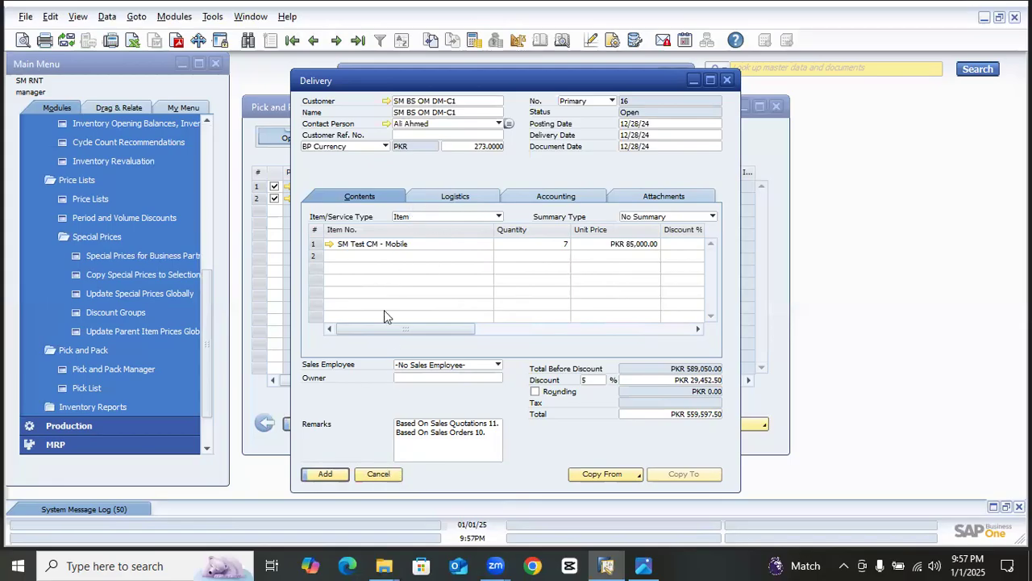
Step: Change the delivery's customer to SM Customer and accept the prompt
click(484, 102)
click(495, 102)
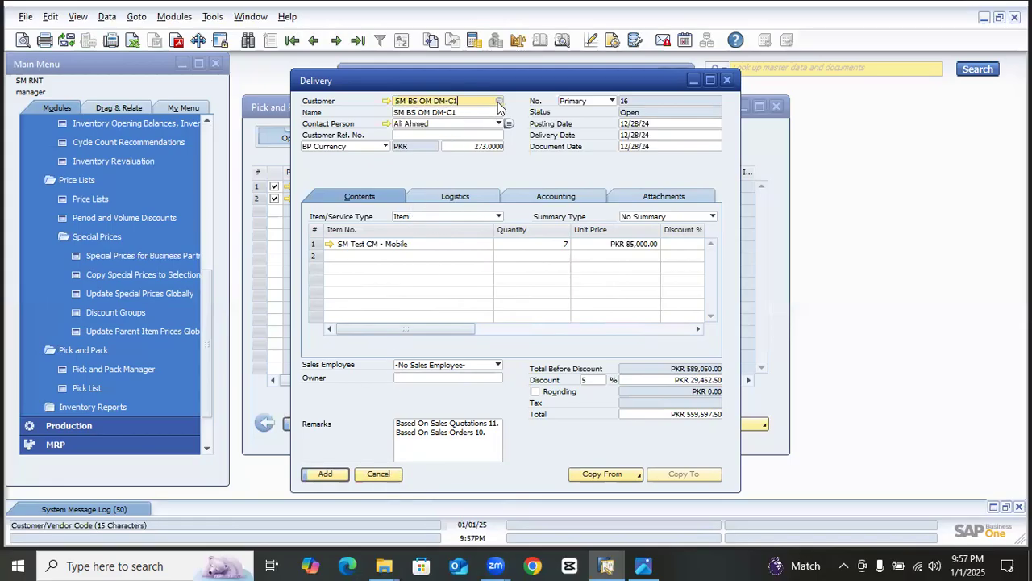
click(499, 101)
double_click(310, 257)
click(365, 286)
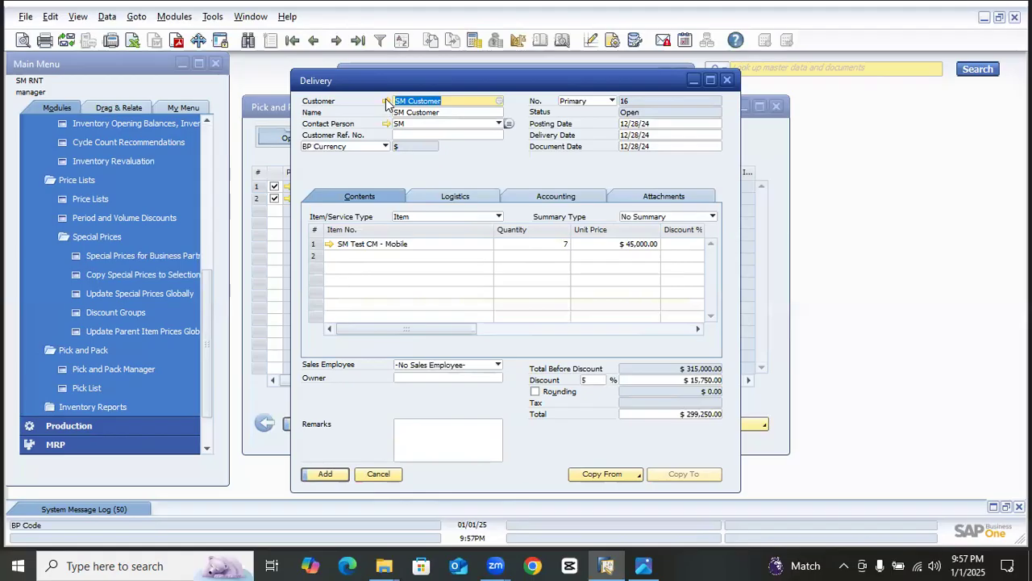
Step: Check SM Customer's business partner master data, close it, and add the delivery with confirmation
click(386, 101)
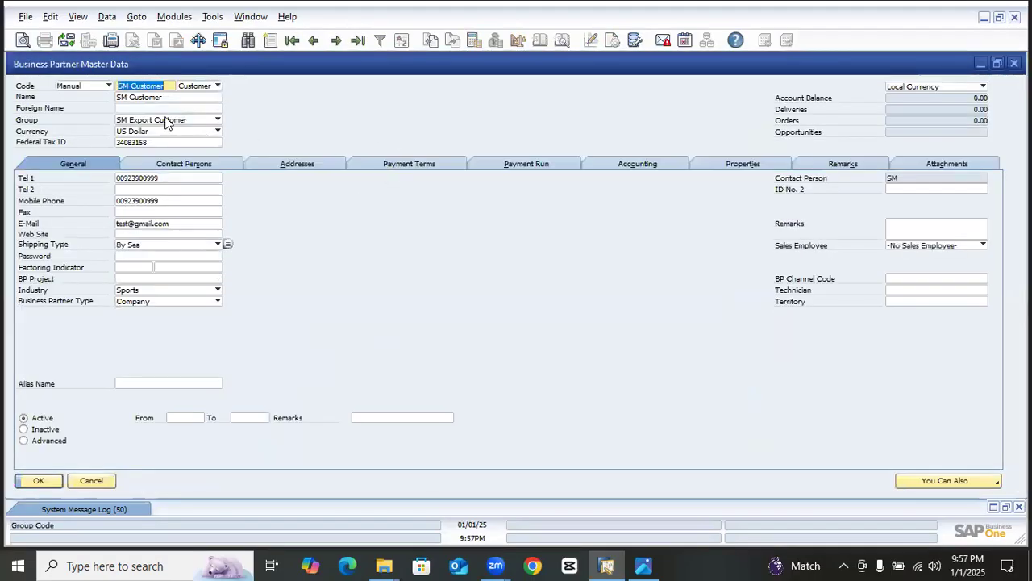
key(Escape)
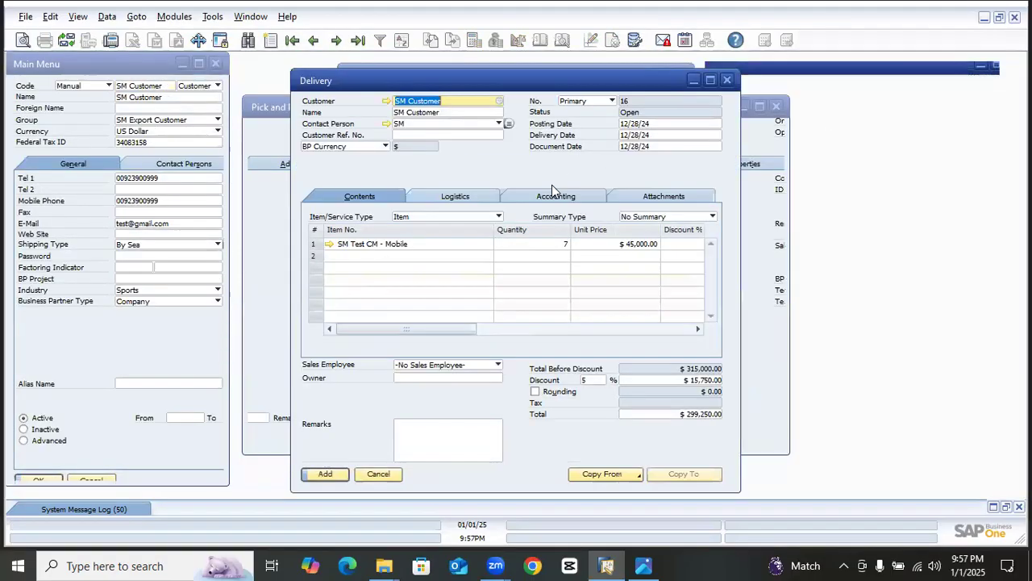
click(551, 245)
click(325, 473)
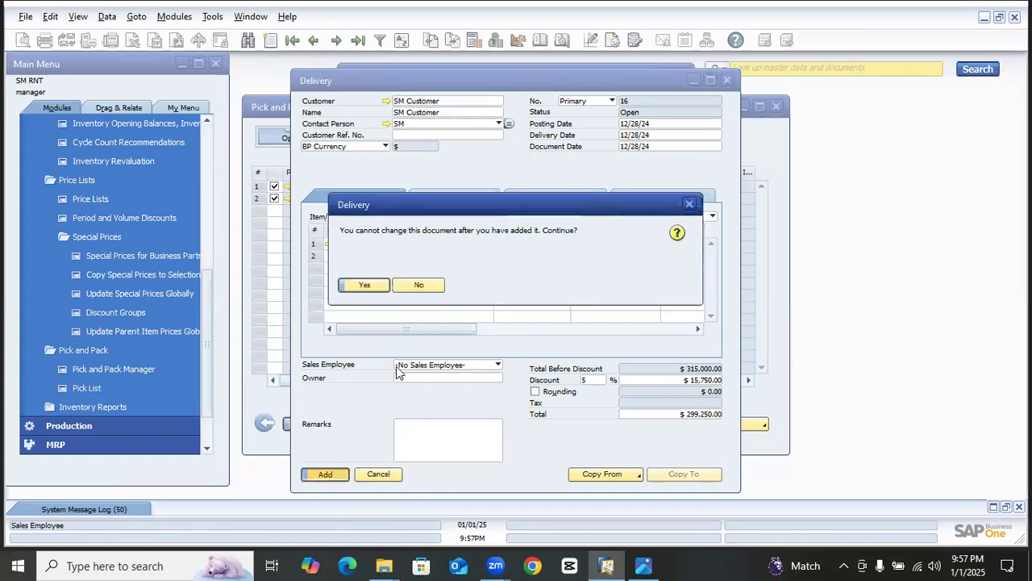
click(383, 292)
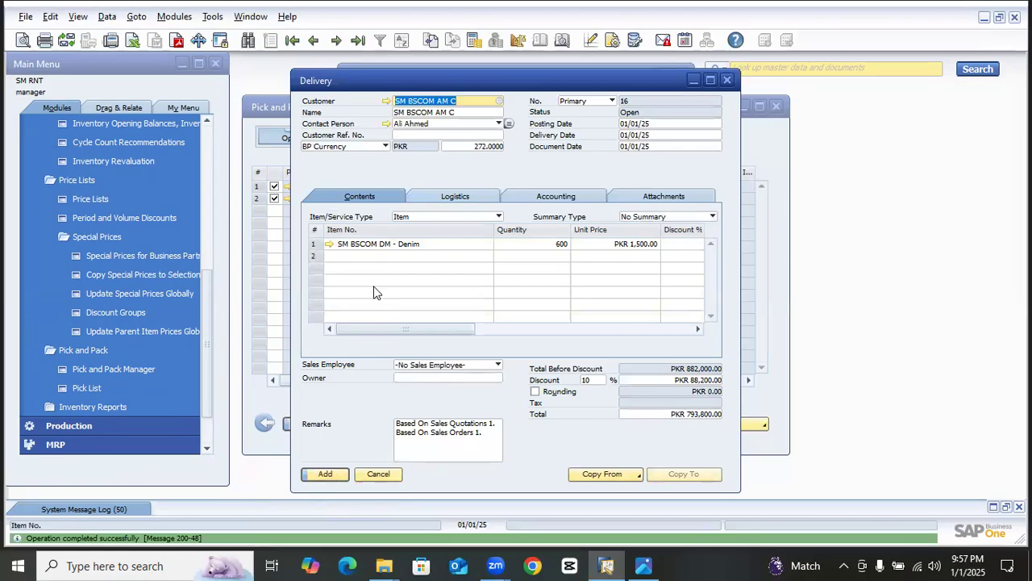
Step: Try to add the delivery for SM BSCOM AM C, confirming the prompt, and cancel the document
click(326, 473)
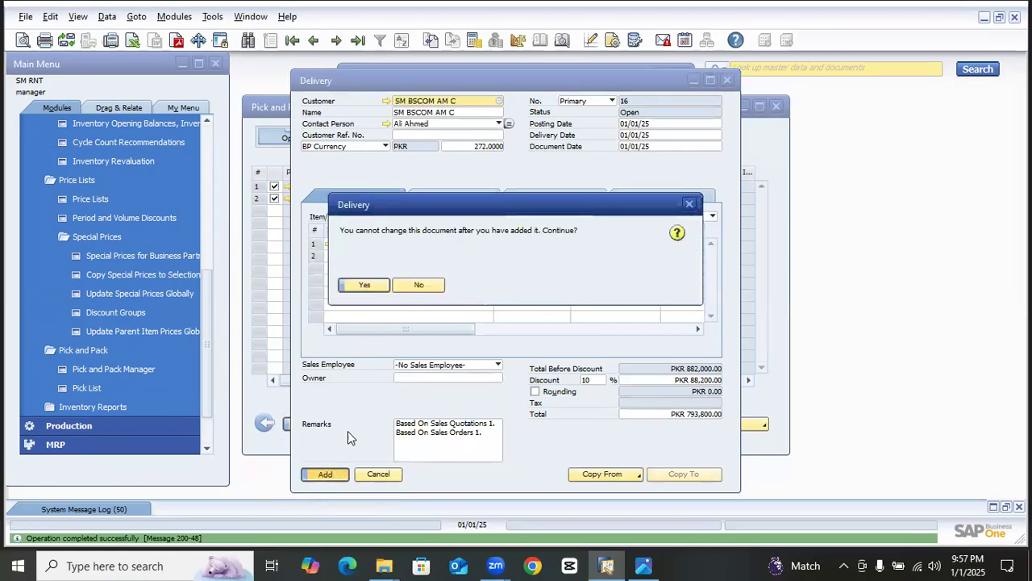
click(375, 280)
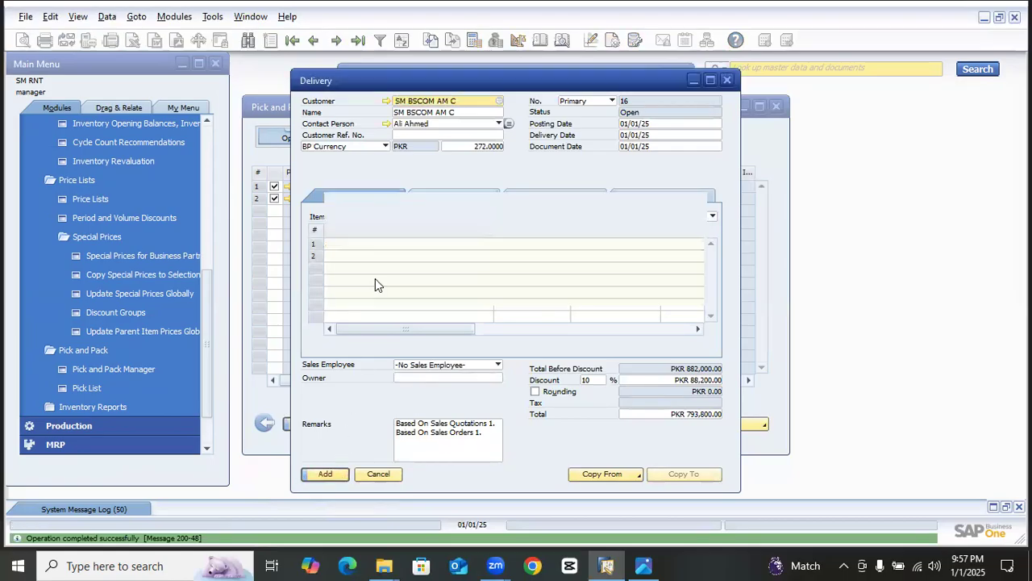
click(379, 473)
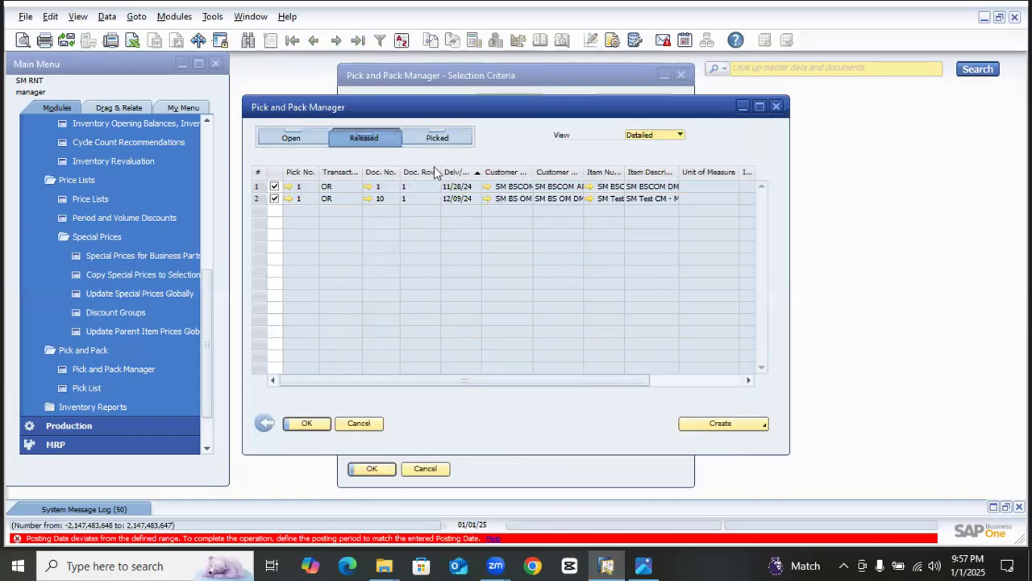
Step: Check the picked and open order lists in the Pick and Pack Manager and close it
click(406, 139)
click(377, 291)
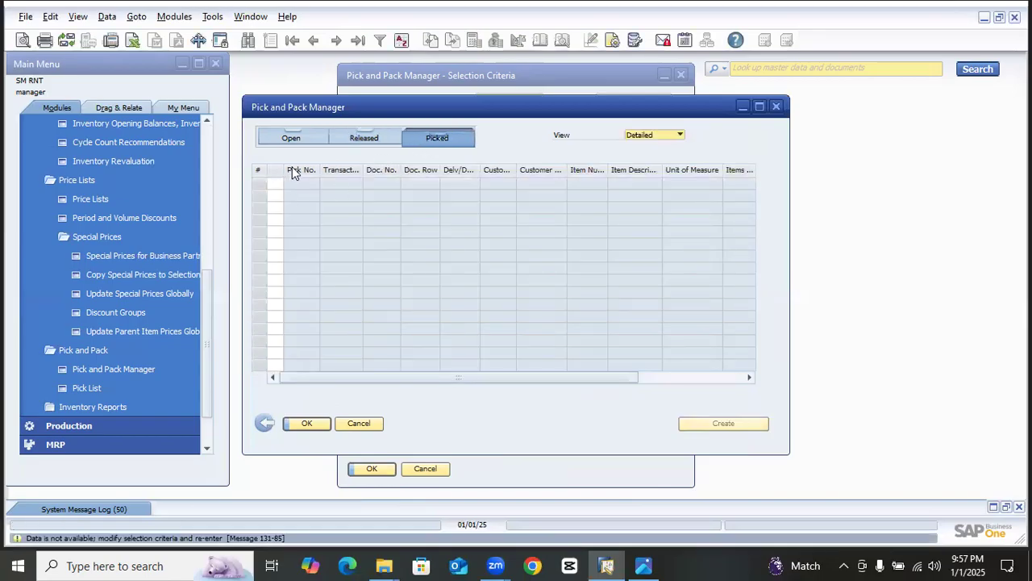
click(302, 139)
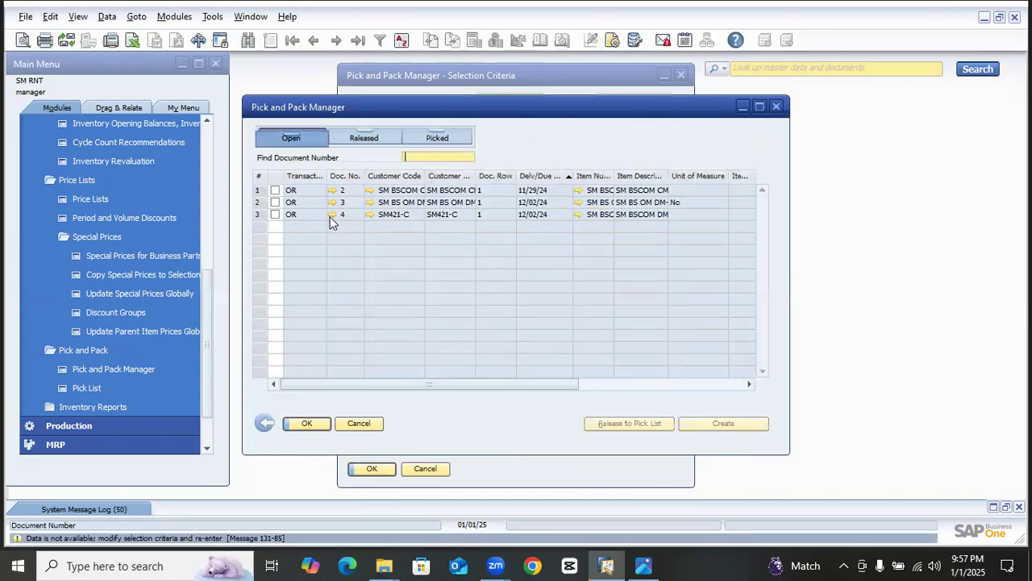
click(473, 156)
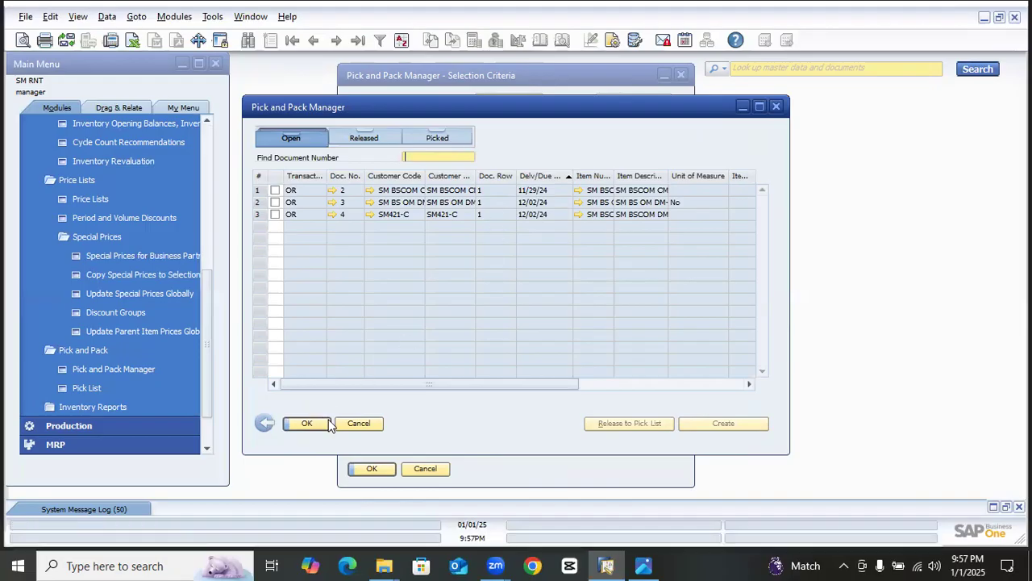
click(303, 423)
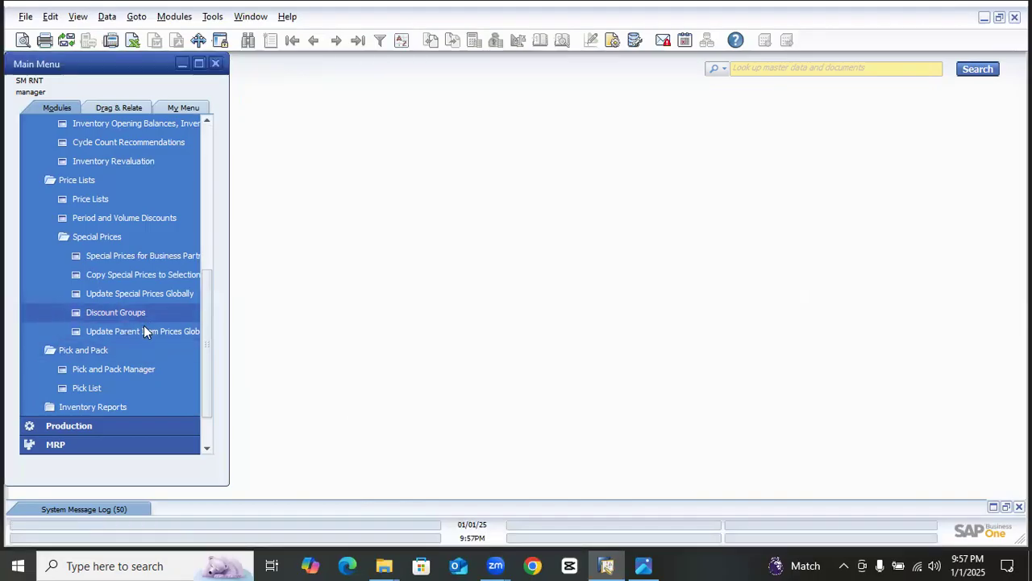
Step: Open the Pick List form, display pick list number 1 and close it
scroll(153, 355, down, 1)
click(84, 353)
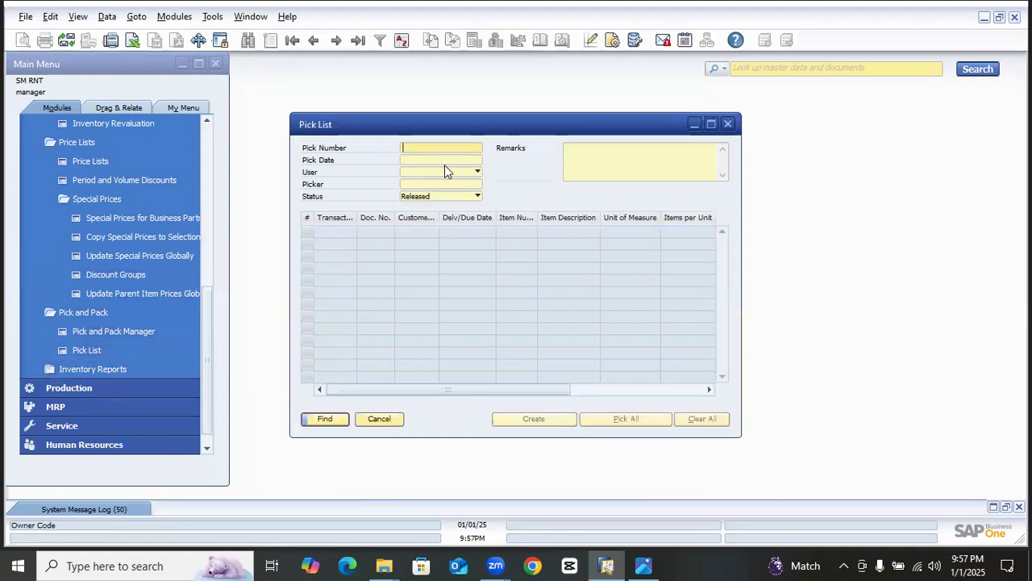
click(314, 40)
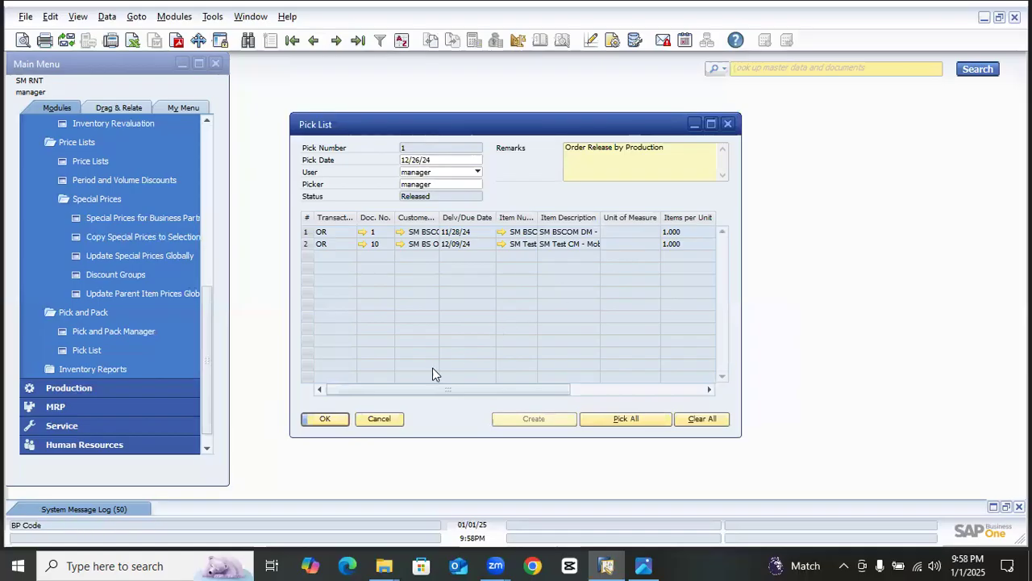
click(382, 419)
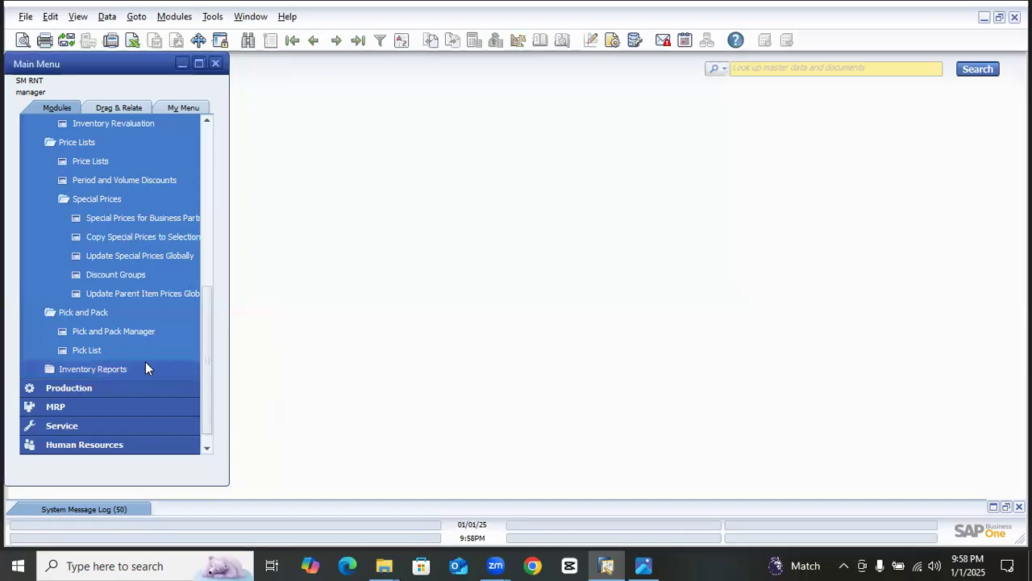
Step: Run the Items List inventory report with item BSCOM BM - Bags as both the start and end of the range
click(127, 369)
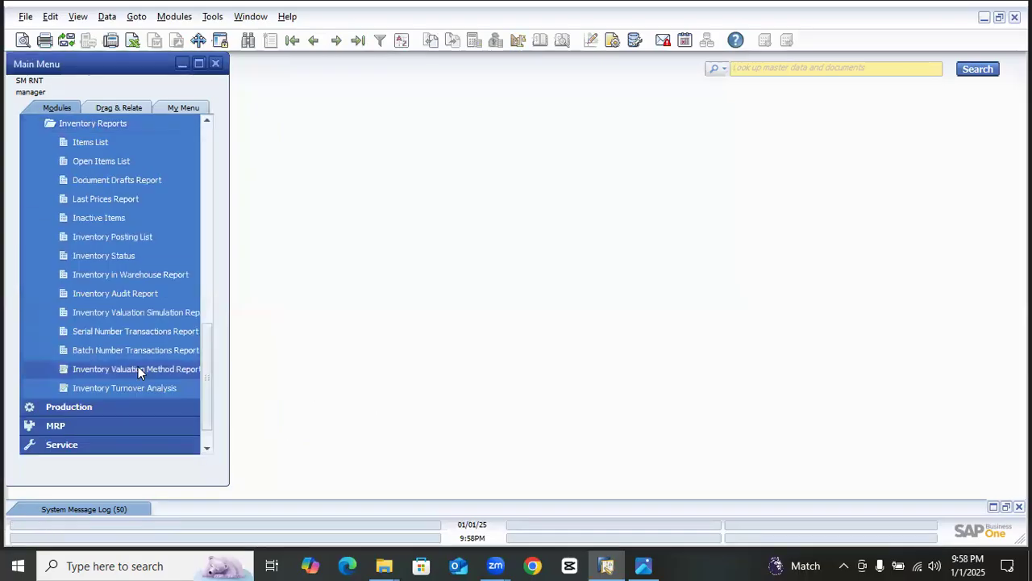
click(114, 142)
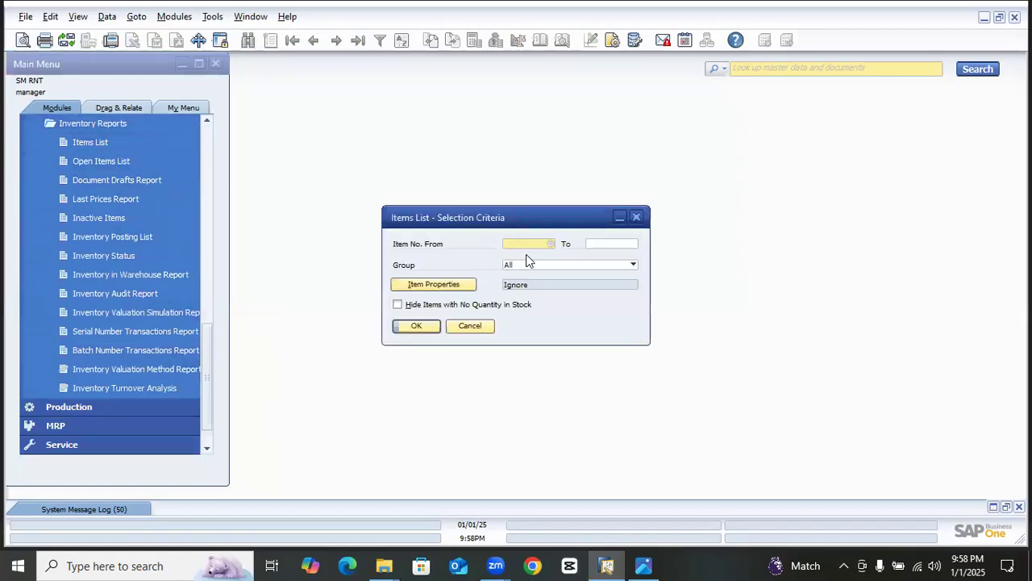
click(550, 244)
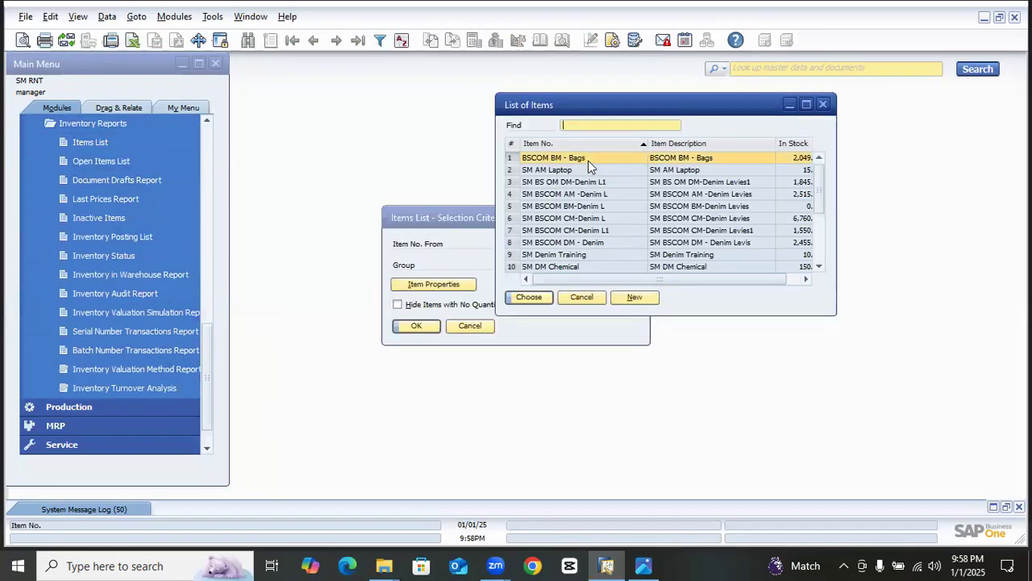
double_click(588, 160)
click(607, 244)
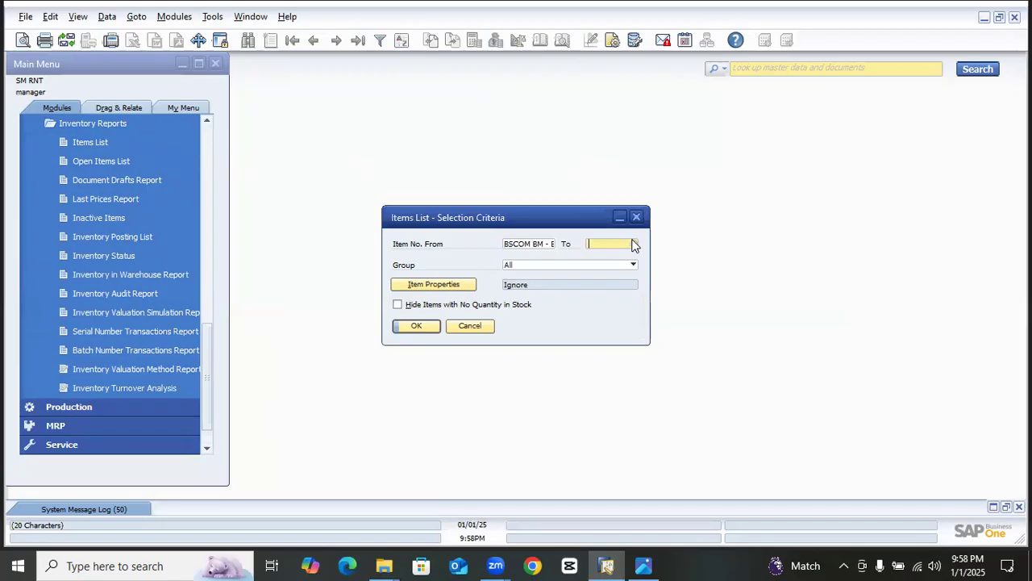
click(634, 244)
double_click(568, 161)
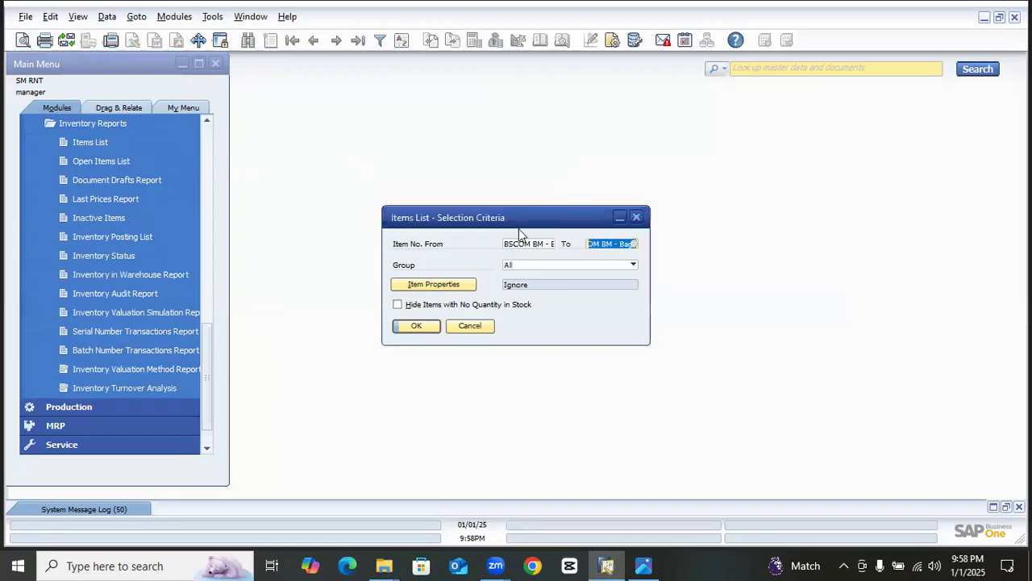
click(416, 326)
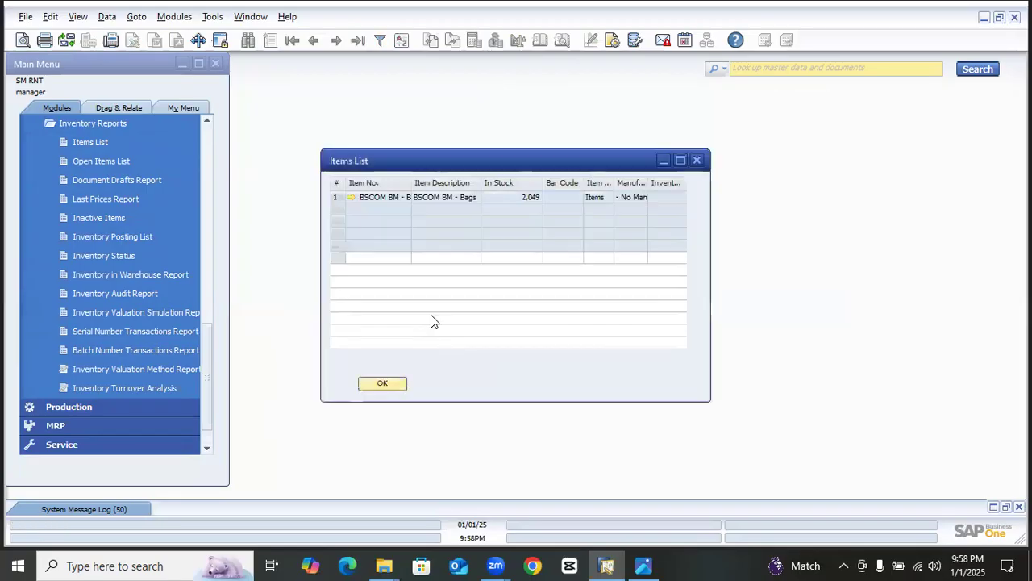
Step: Review the reported item's columns, check its master data for sales and inventory details, and close the Items List
click(399, 199)
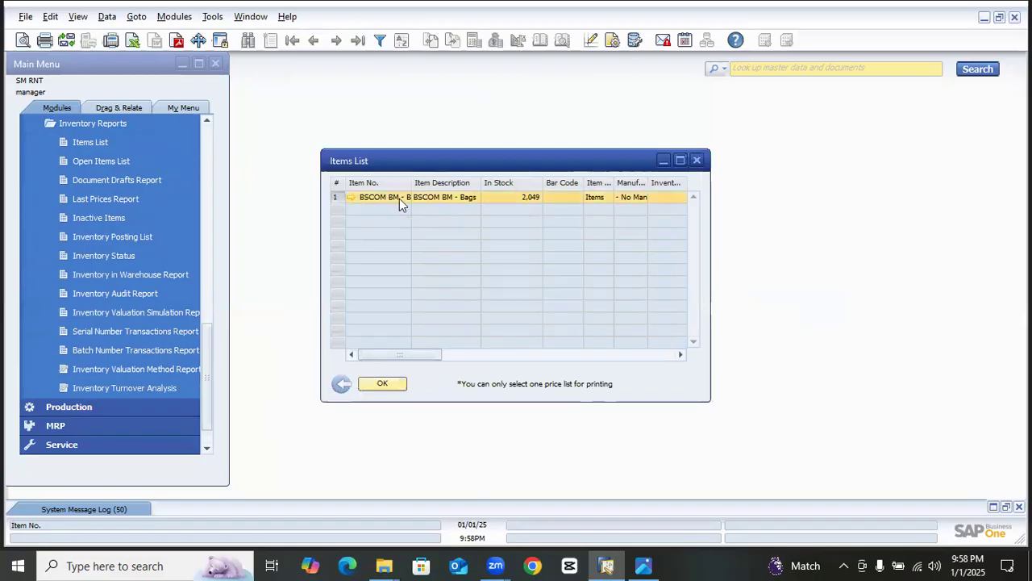
mouse_move(435, 353)
mouse_down()
mouse_move(509, 355)
mouse_move(439, 355)
mouse_up()
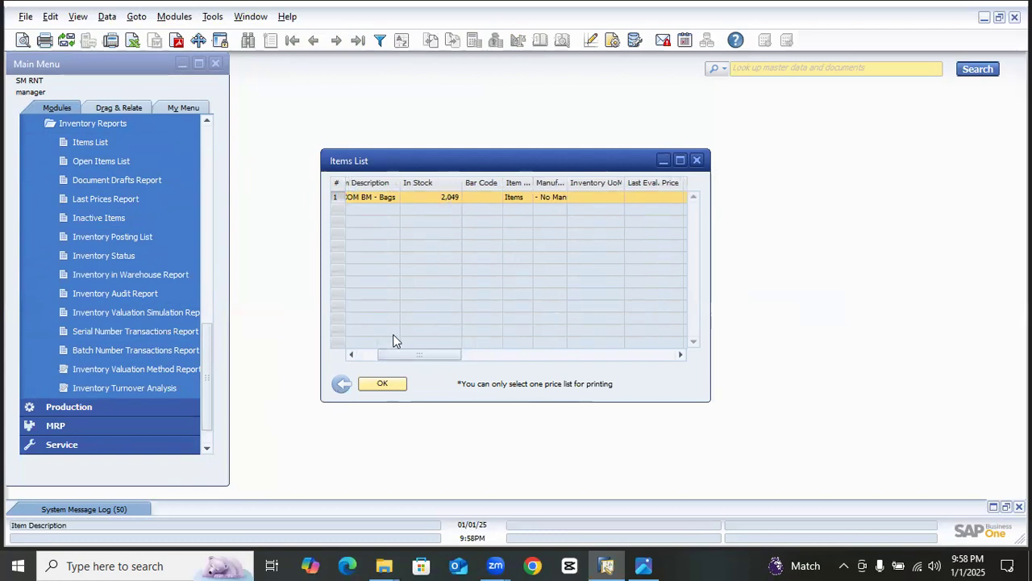
drag(394, 354, 364, 355)
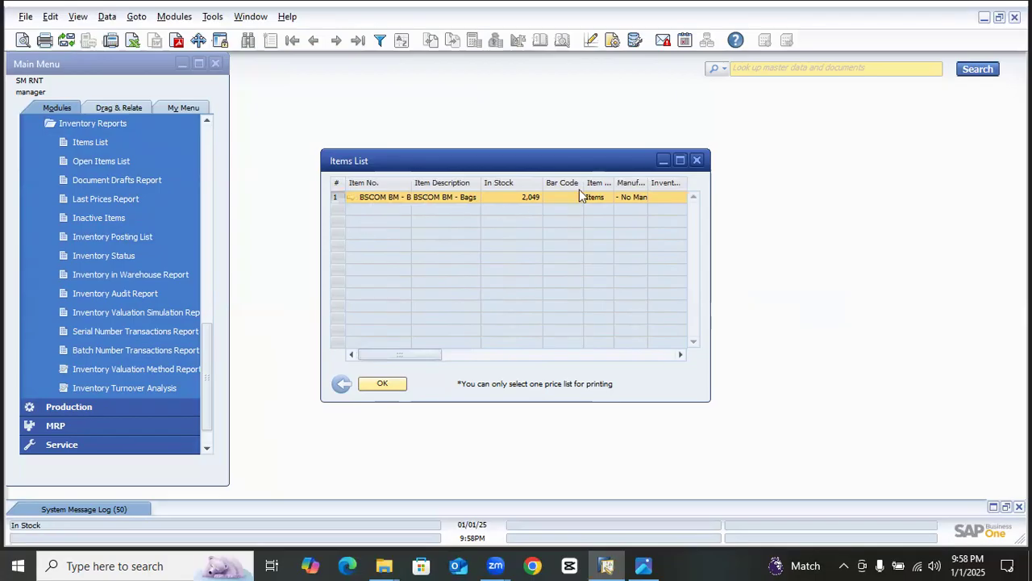
click(351, 198)
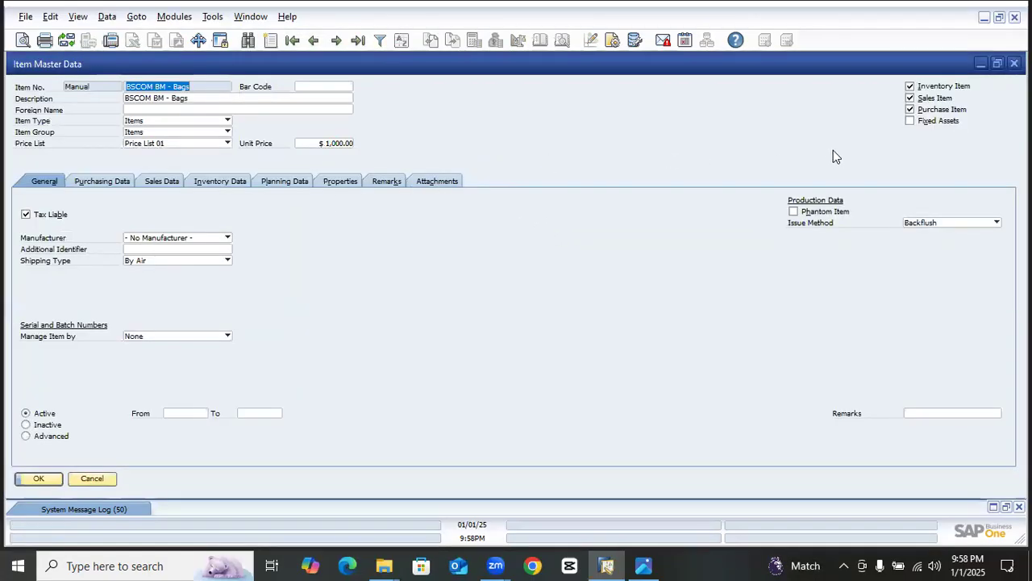
click(165, 184)
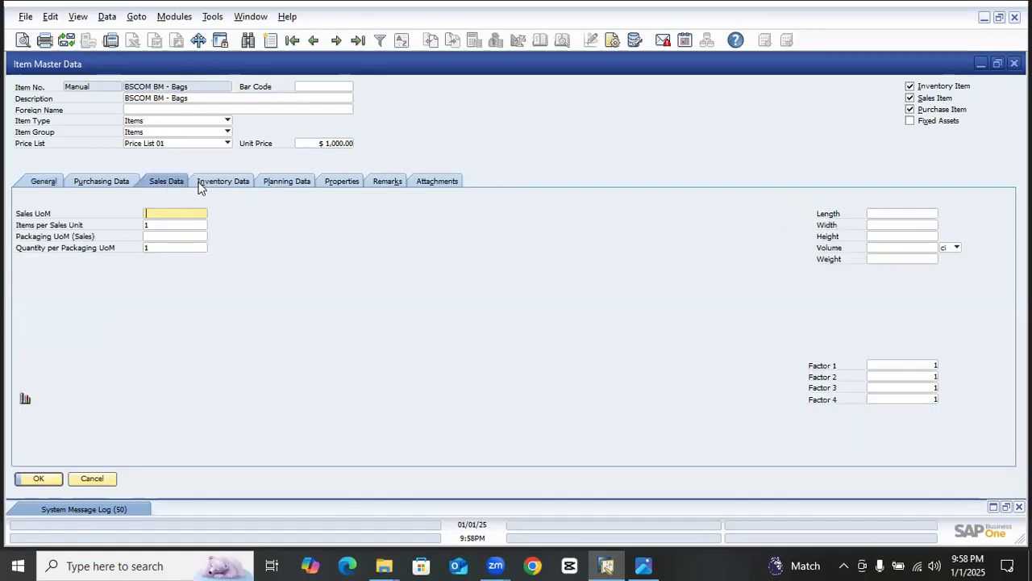
click(216, 183)
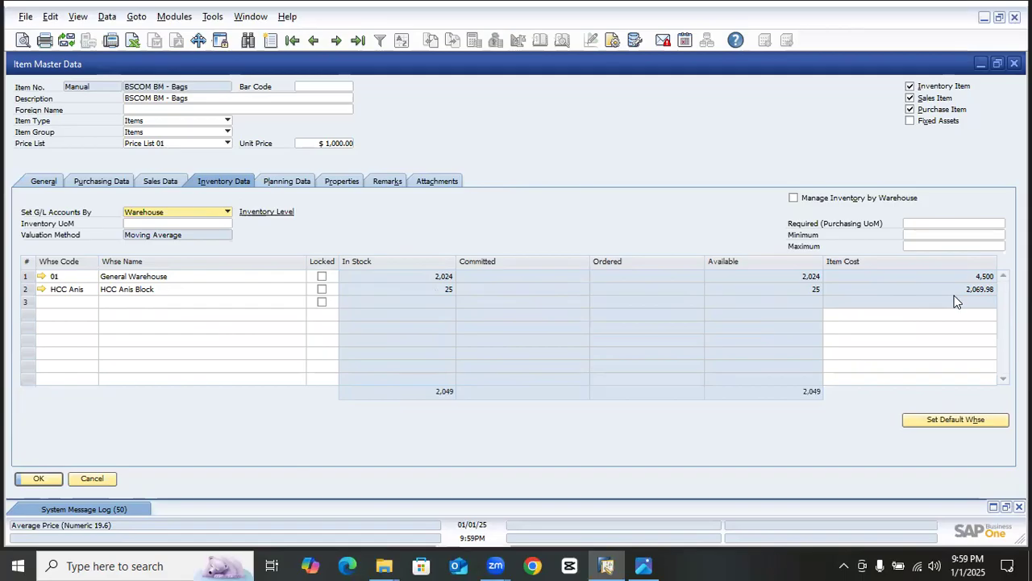
click(324, 147)
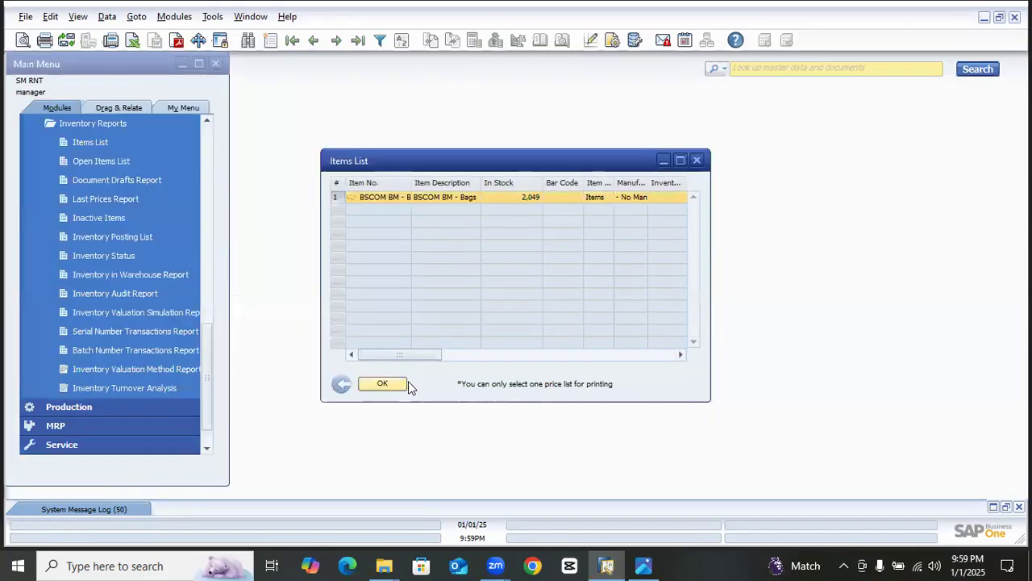
click(409, 385)
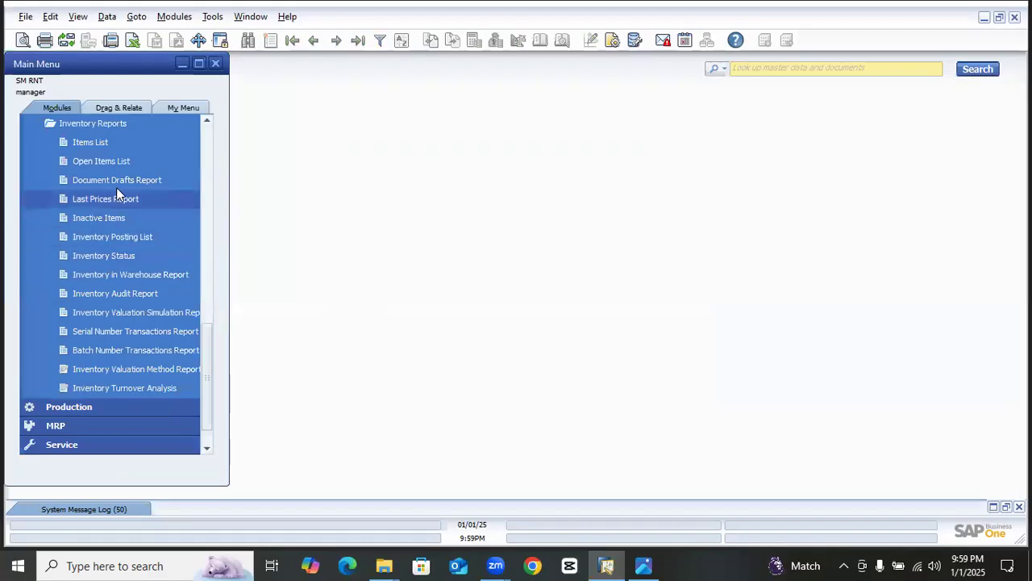
Step: Open the Open Items List, check customer SM AM C's master data and sales analysis report, and close all three windows
click(115, 161)
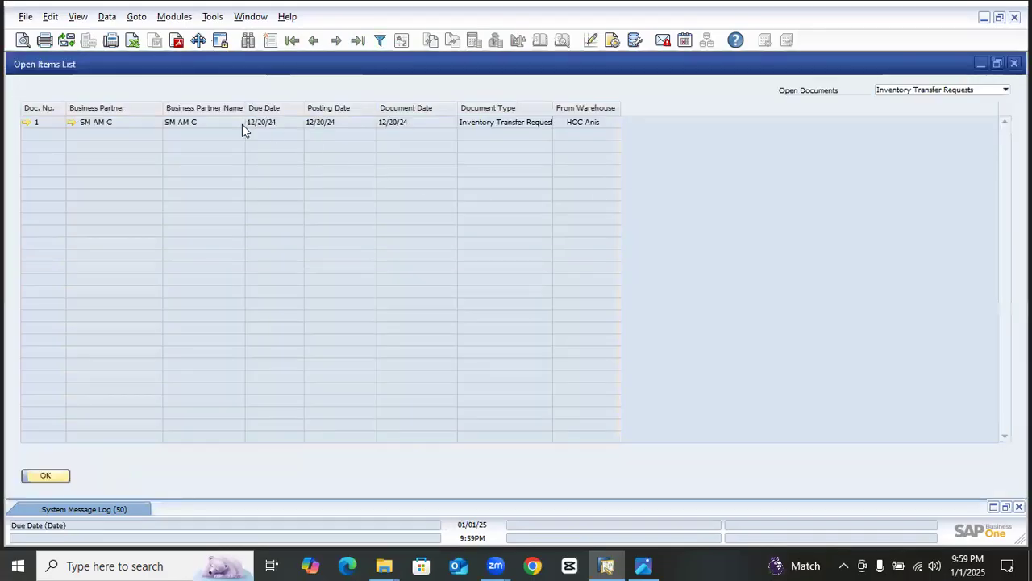
click(71, 122)
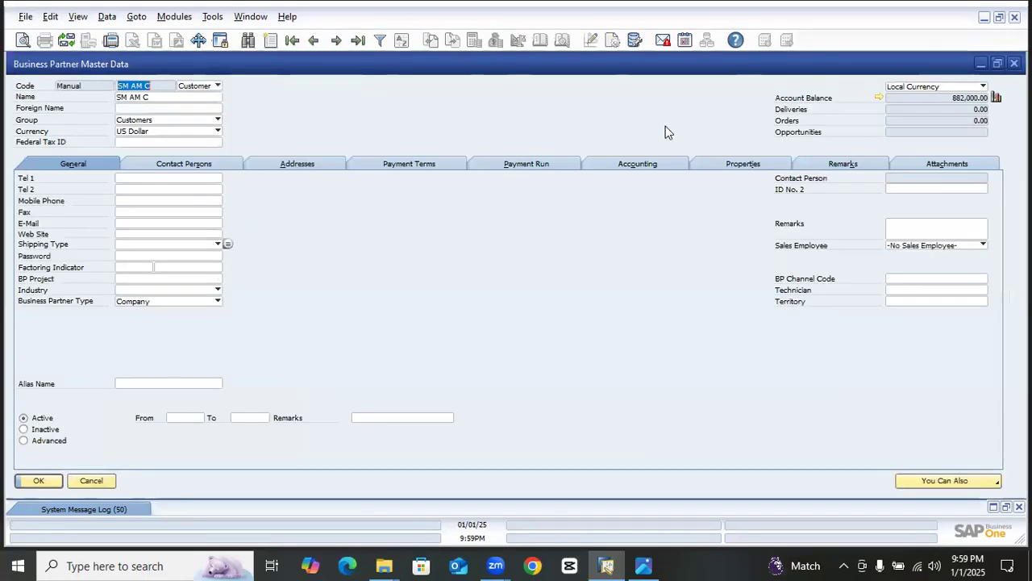
click(997, 98)
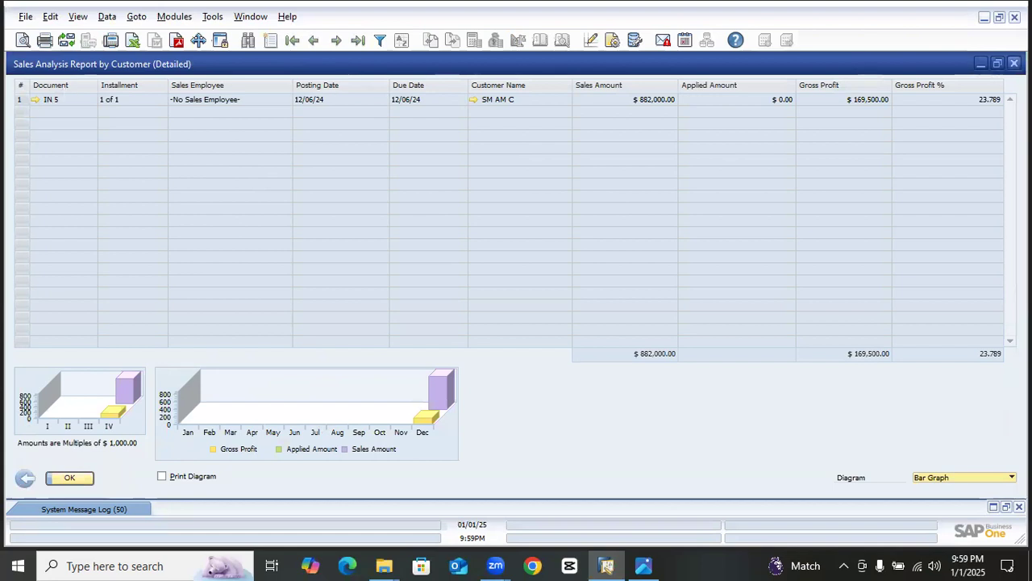
click(1014, 64)
click(1014, 63)
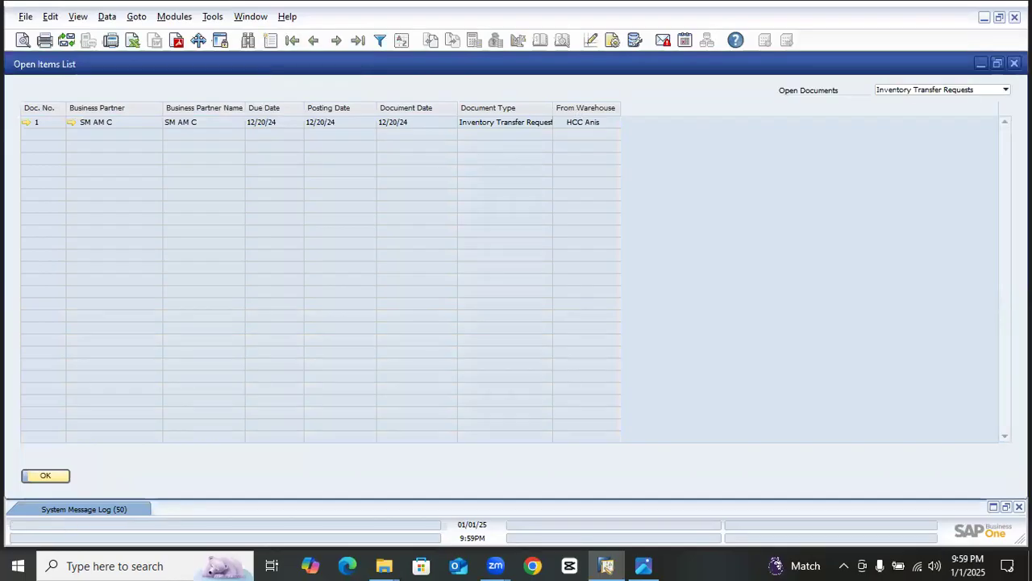
click(1014, 64)
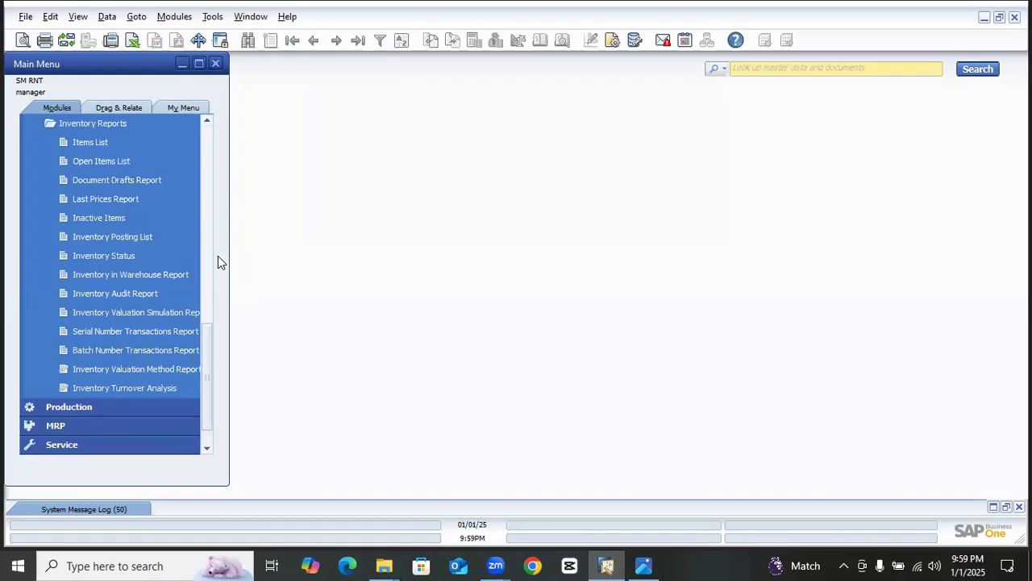
Step: Run the Inactive Items report for items BSCOM BM - Bags through SM Training HP Lapto, review its rows and close it
click(125, 227)
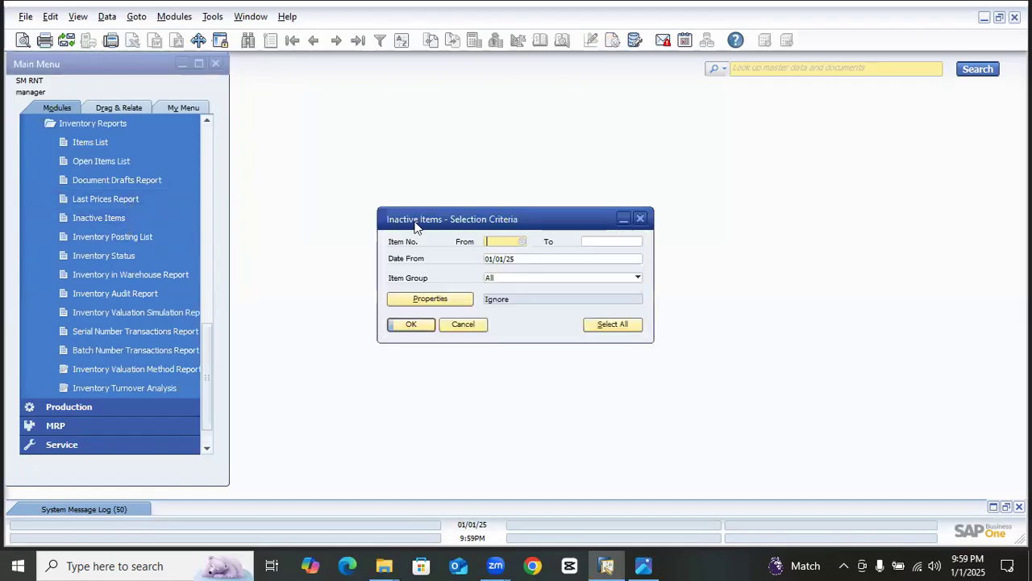
click(522, 240)
double_click(574, 157)
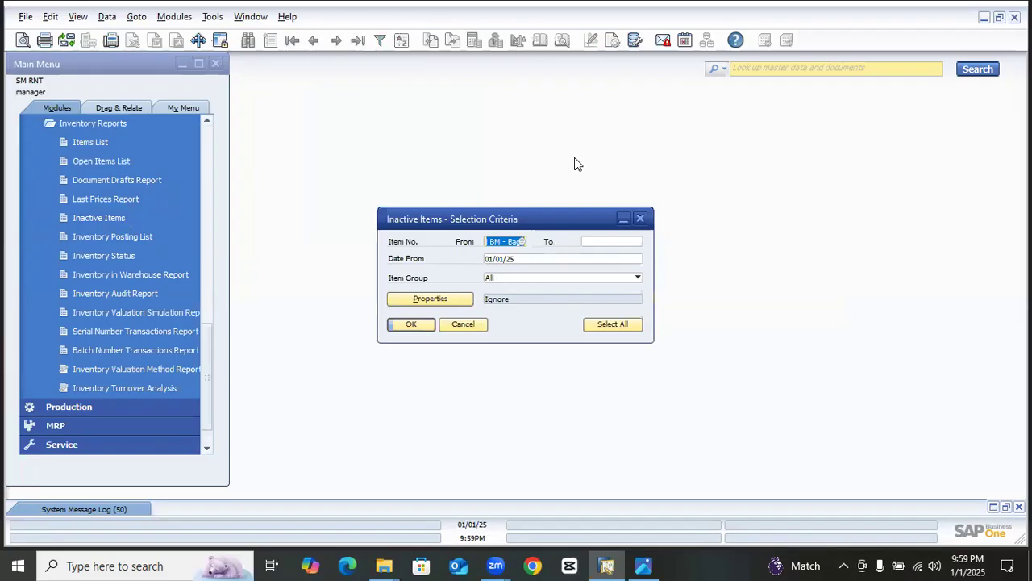
click(633, 241)
click(643, 244)
scroll(825, 205, down, 1)
scroll(825, 205, down, 2)
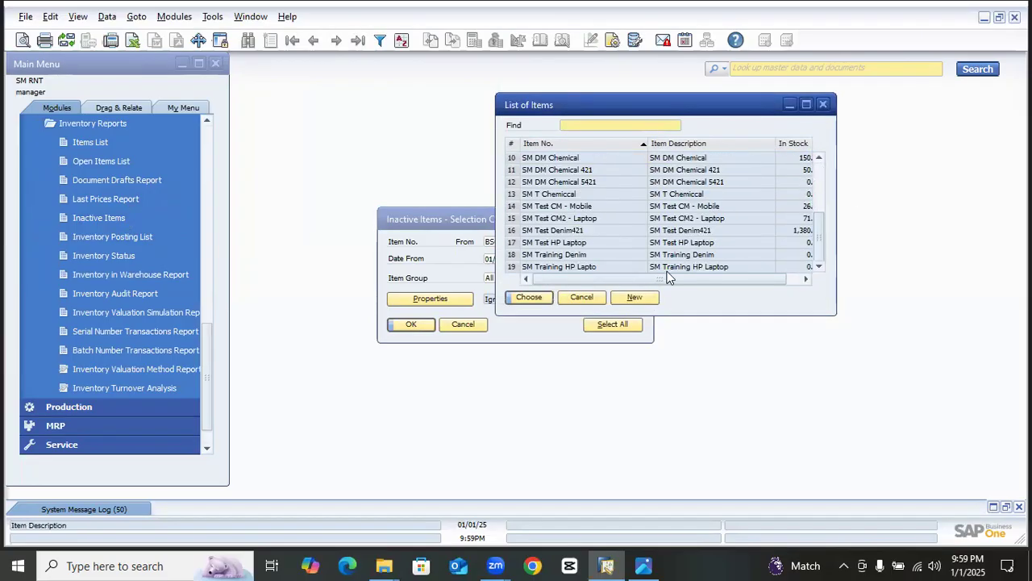
double_click(589, 262)
click(407, 324)
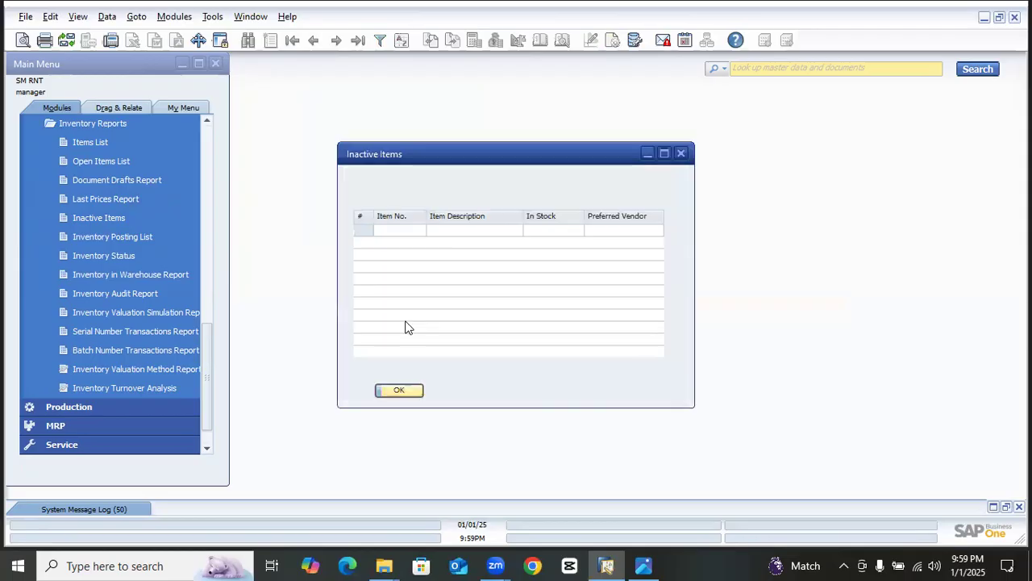
scroll(556, 294, down, 2)
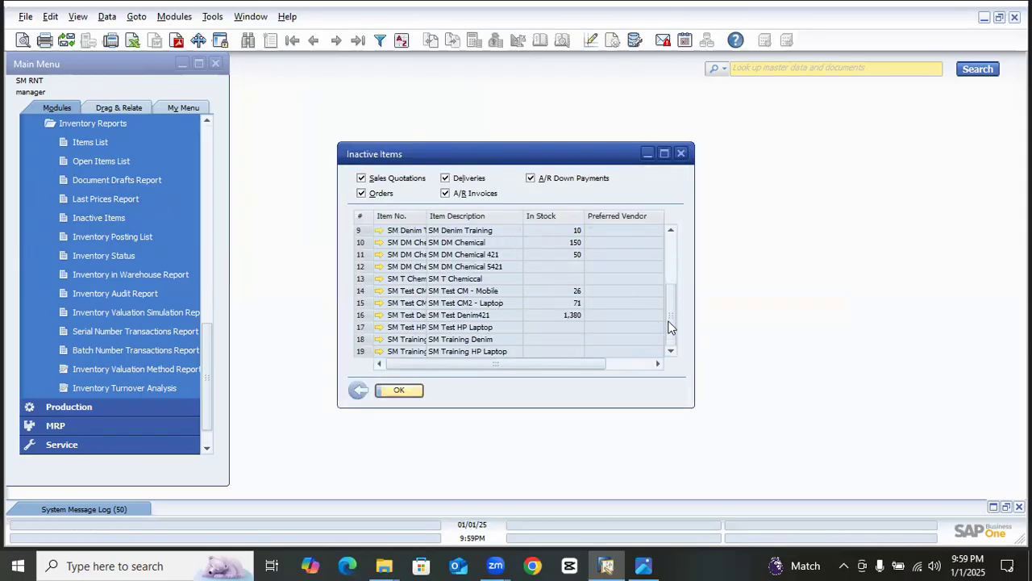
click(398, 390)
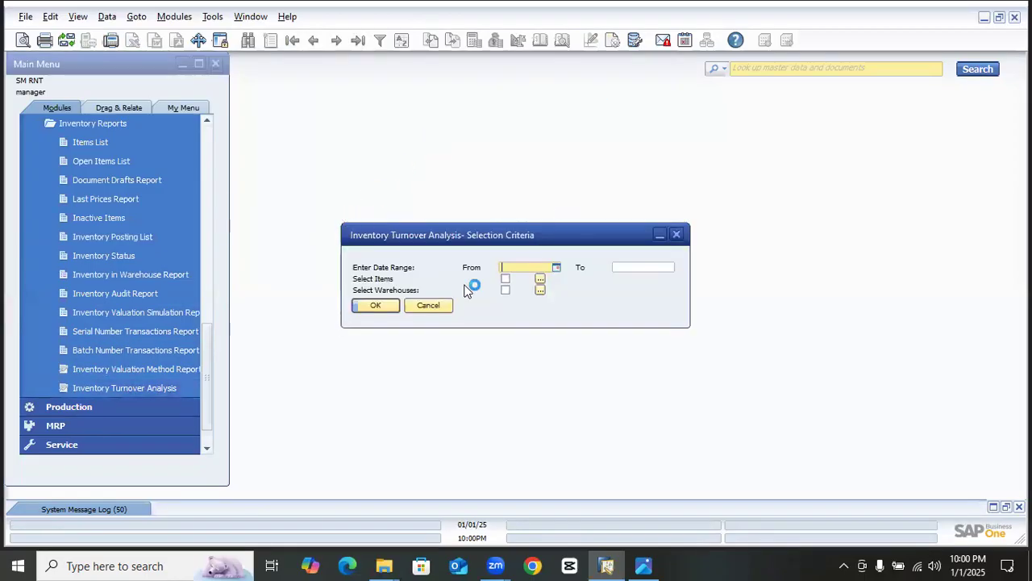
Step: Set the start date of the Inventory Turnover Analysis date range to 11/01/24
click(557, 268)
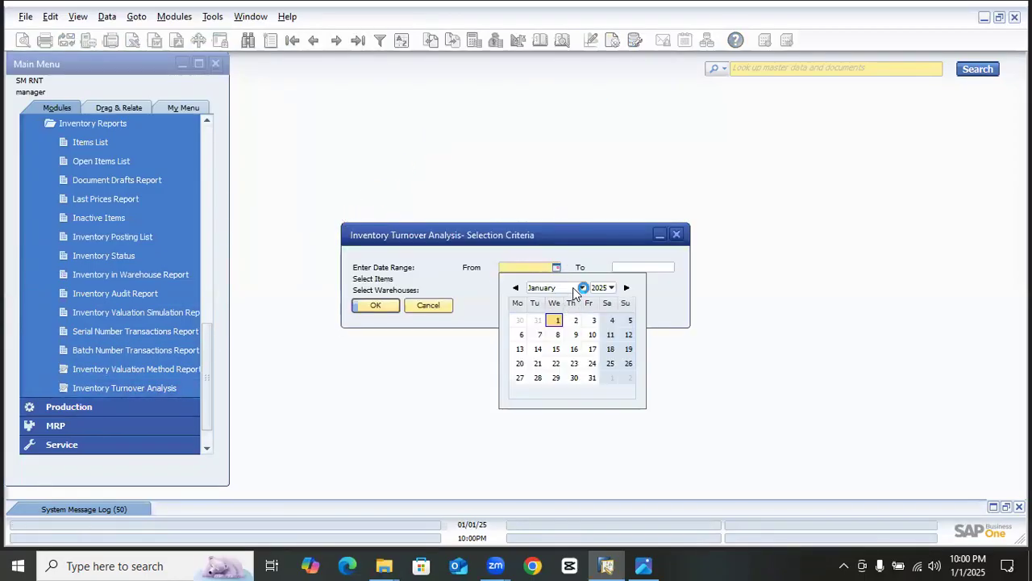
click(581, 287)
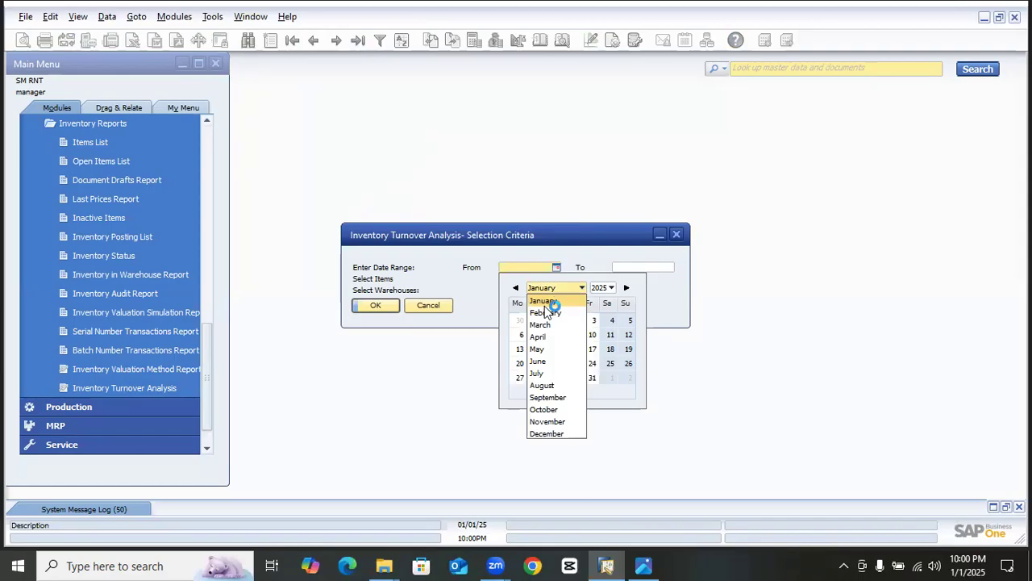
click(547, 421)
click(611, 320)
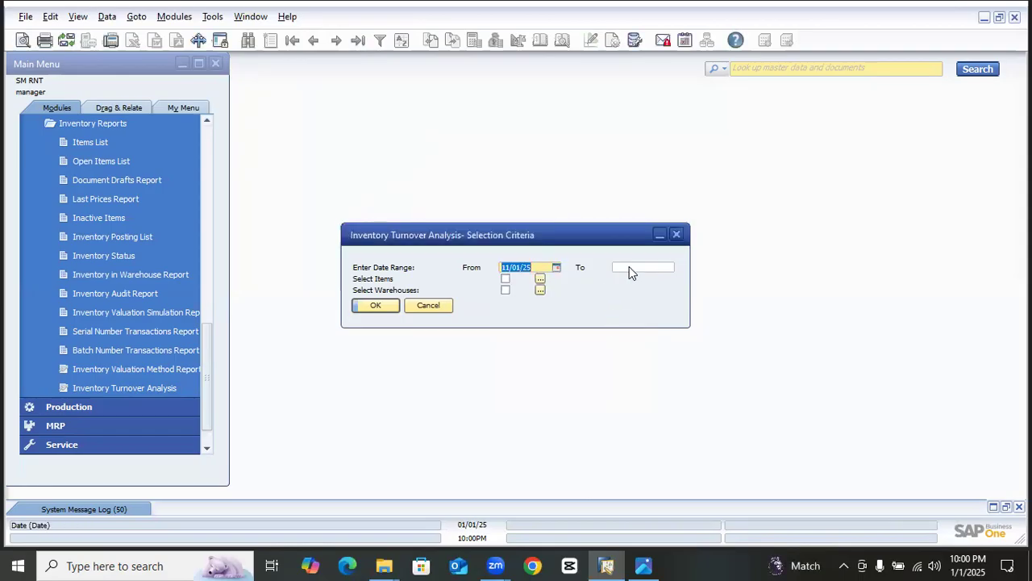
click(541, 267)
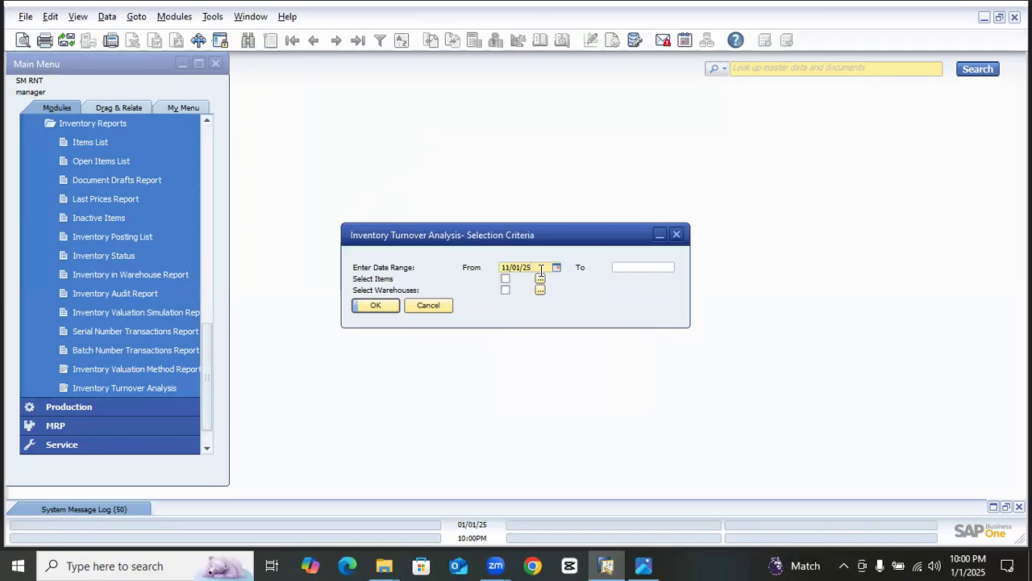
click(624, 268)
click(539, 268)
Step: Set the end date of the Inventory Turnover Analysis date range to 12/31/24
click(646, 269)
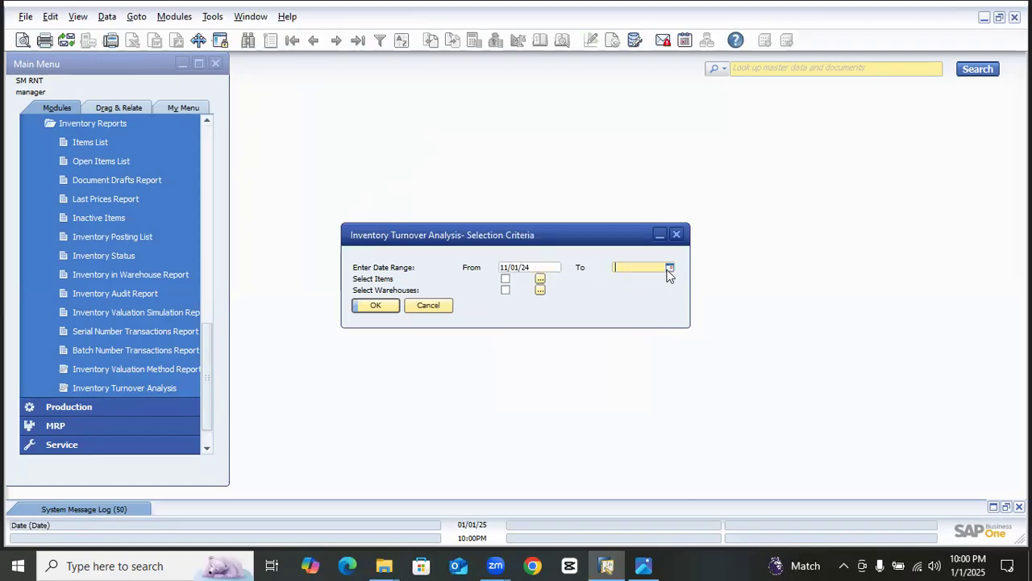
click(669, 267)
click(714, 288)
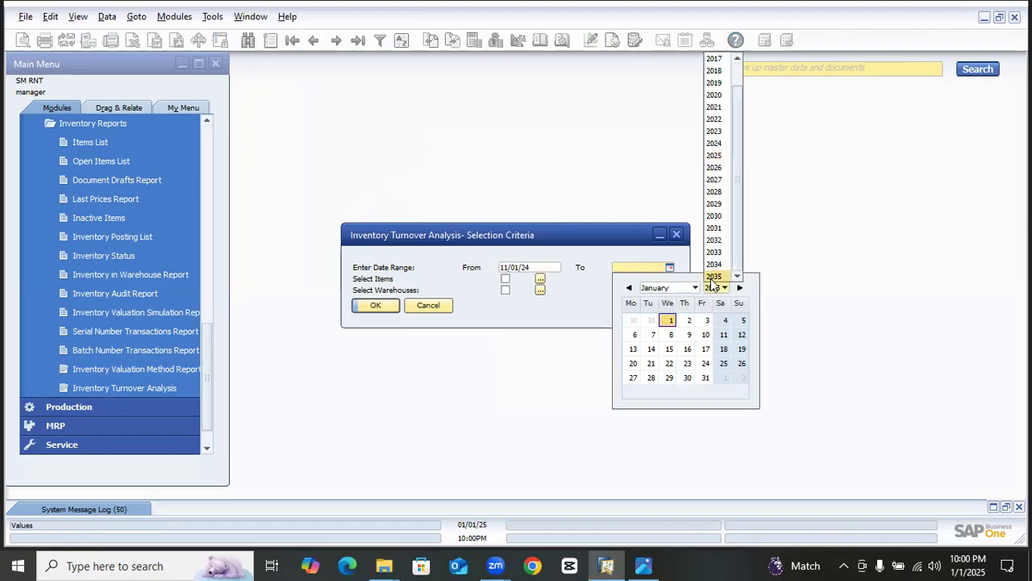
click(714, 143)
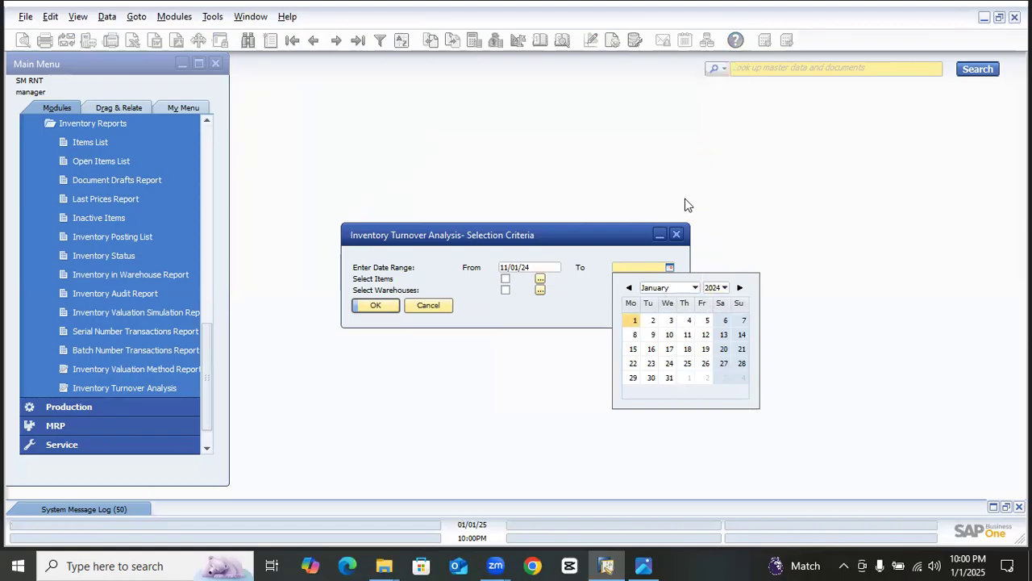
click(661, 288)
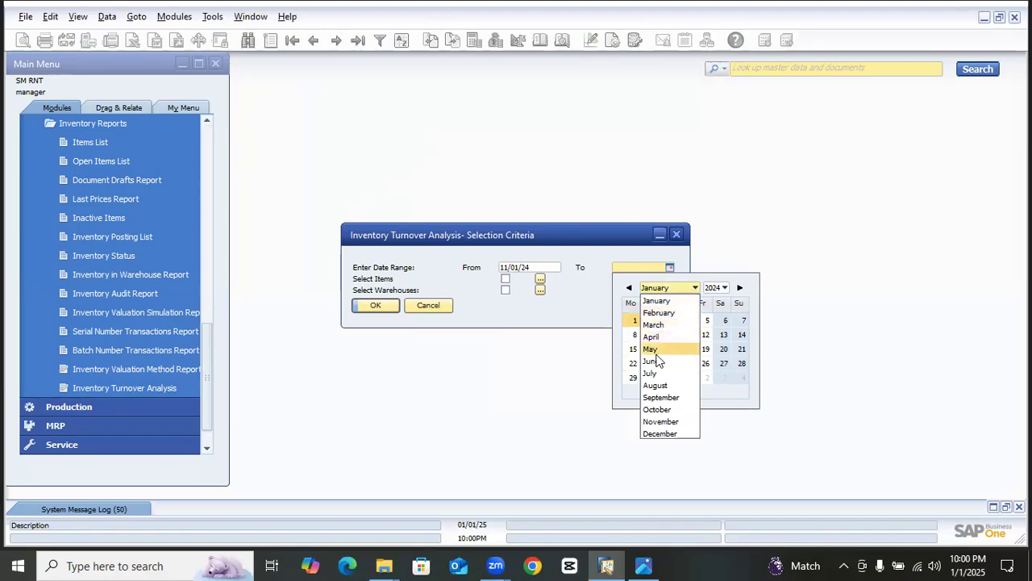
click(659, 433)
click(653, 392)
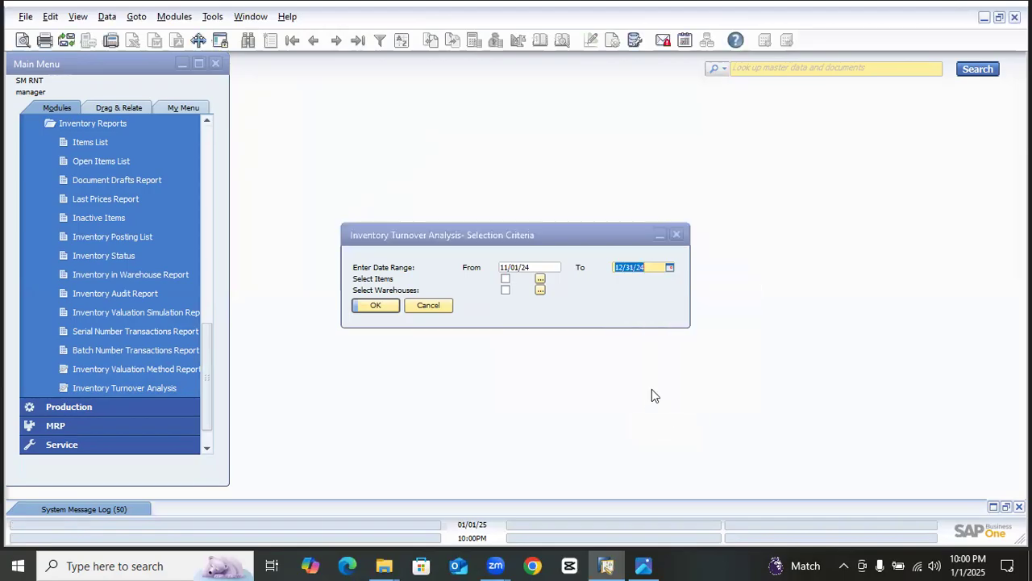
Step: Select the items for the turnover analysis, starting at BSCOM BM - Bags and choosing another end item, with all groups included
click(382, 311)
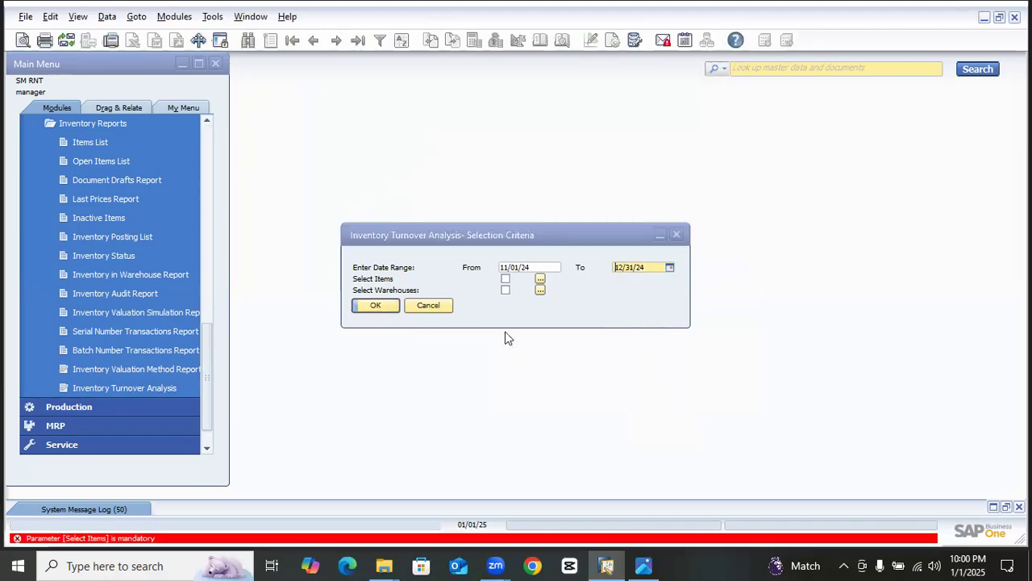
click(540, 279)
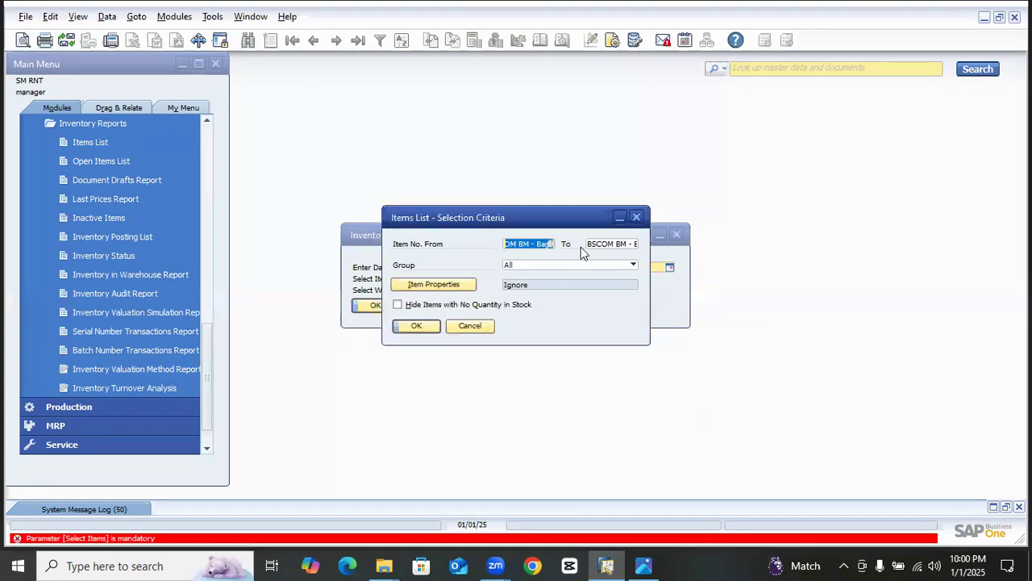
click(623, 244)
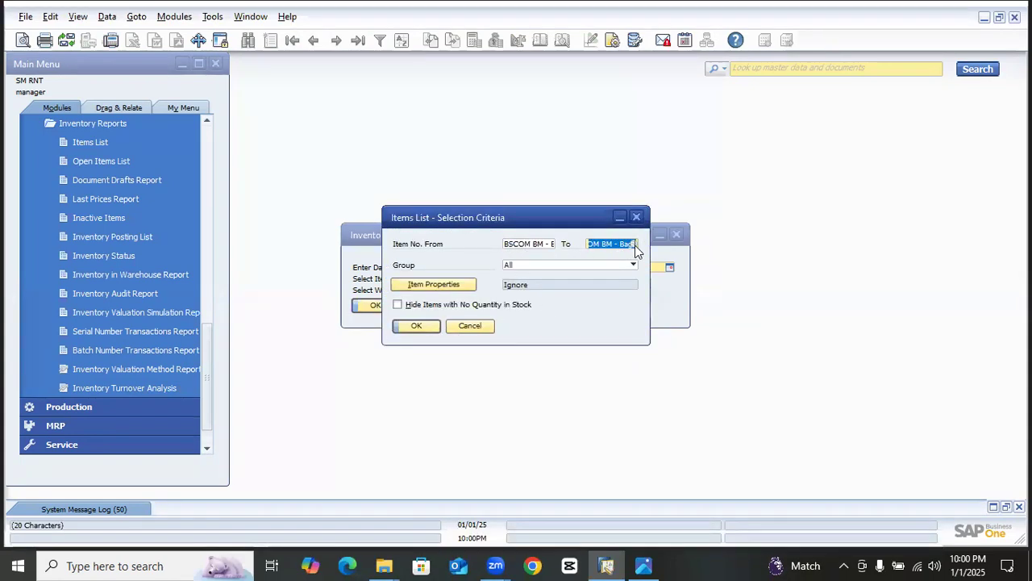
click(634, 245)
double_click(530, 267)
click(416, 325)
Step: Include warehouses 01 and HCC Anis in the selection and run the Inventory Turnover Analysis
click(374, 306)
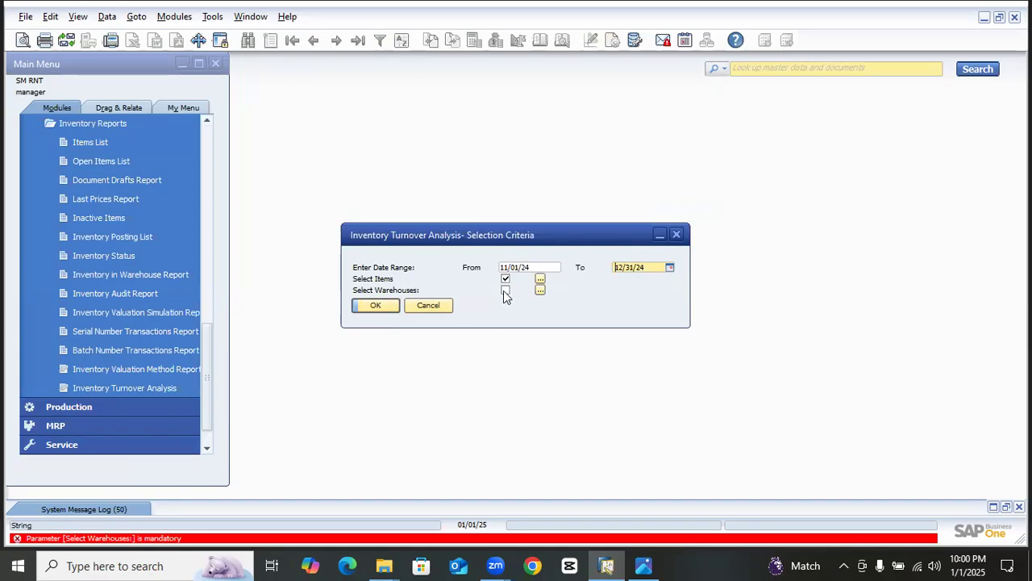
click(539, 290)
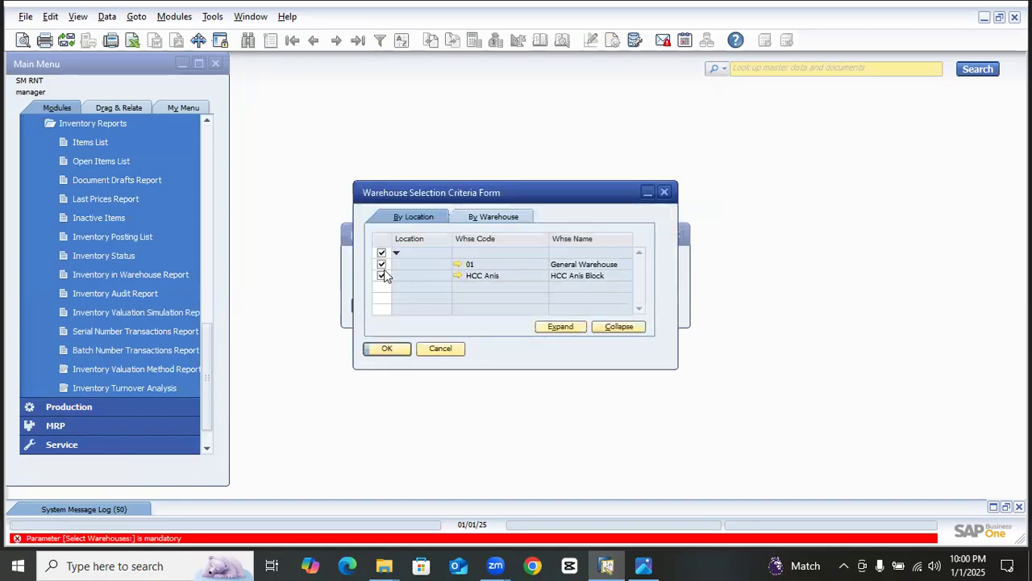
click(407, 348)
click(387, 305)
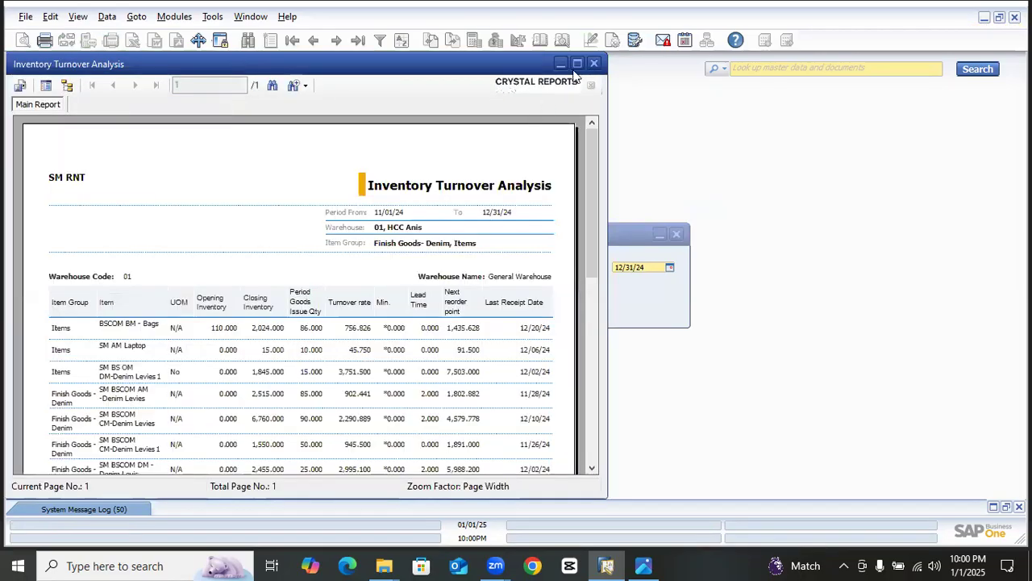
Step: Enlarge the Inventory Turnover Analysis and examine each item's opening and closing inventory, turnover rate, lead time, reorder point and last receipt date
click(577, 64)
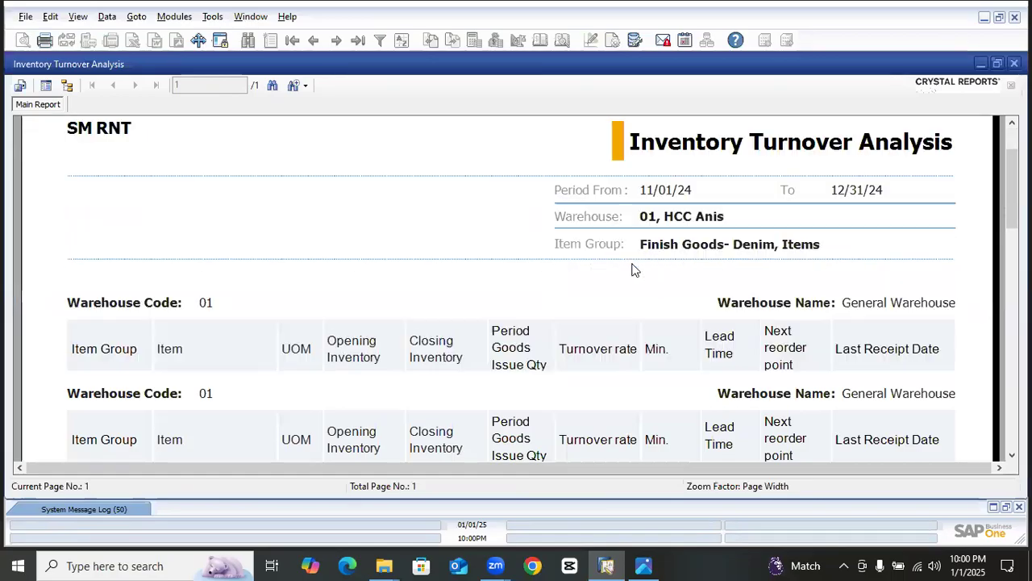
scroll(632, 270, down, 10)
scroll(608, 309, up, 1)
scroll(613, 319, down, 5)
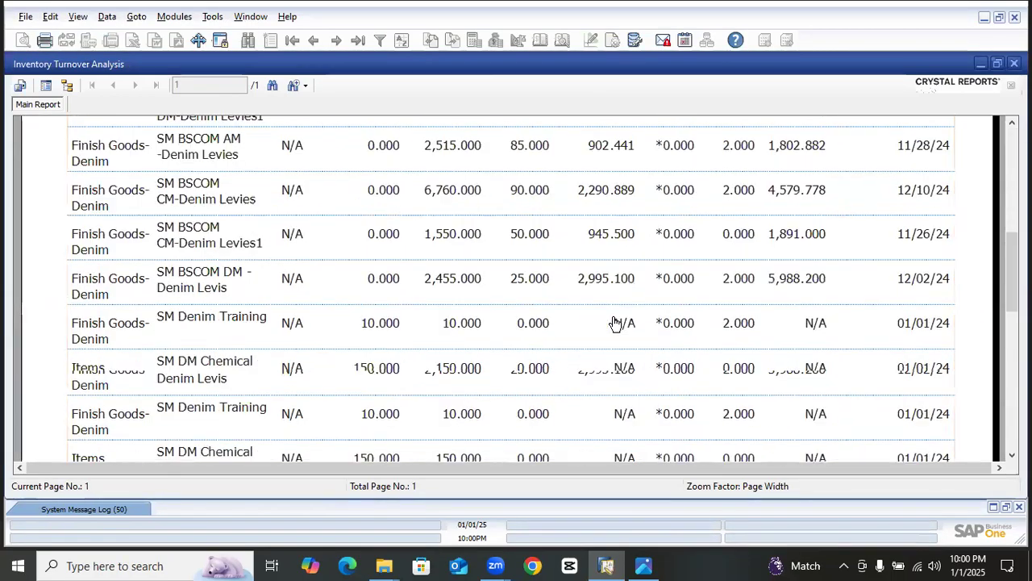
scroll(615, 322, up, 5)
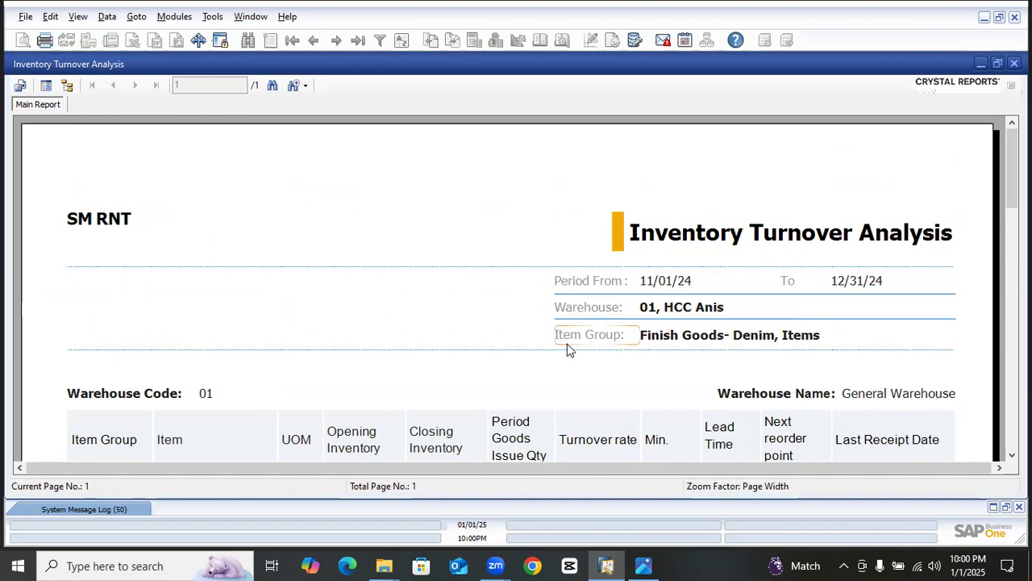
scroll(685, 335, down, 2)
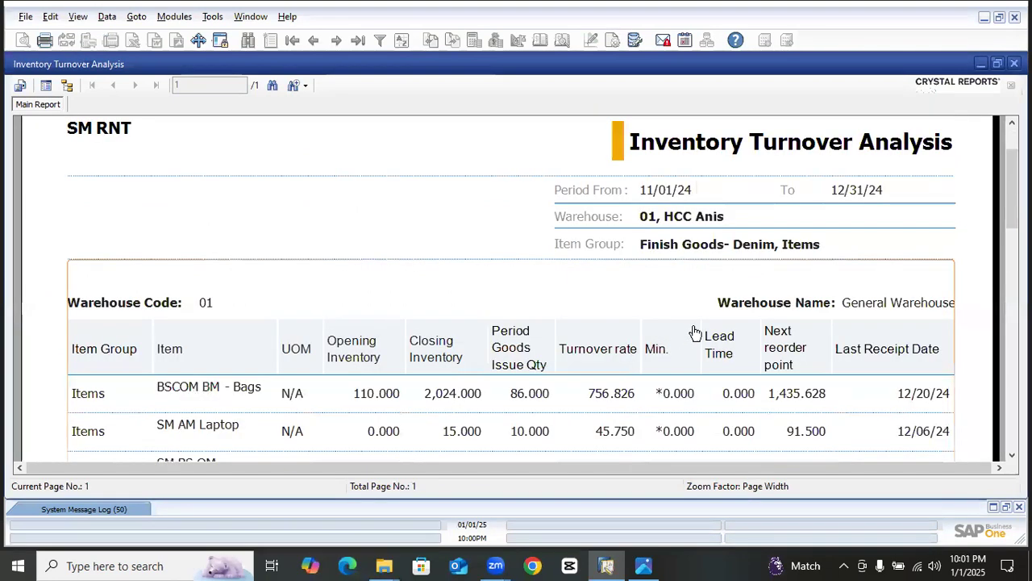
scroll(757, 276, down, 10)
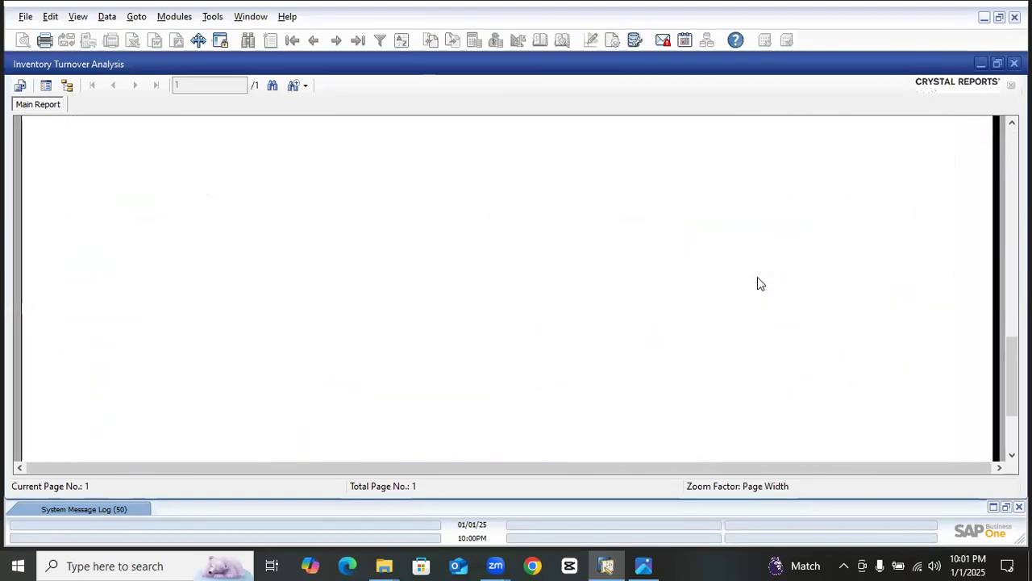
scroll(739, 298, up, 10)
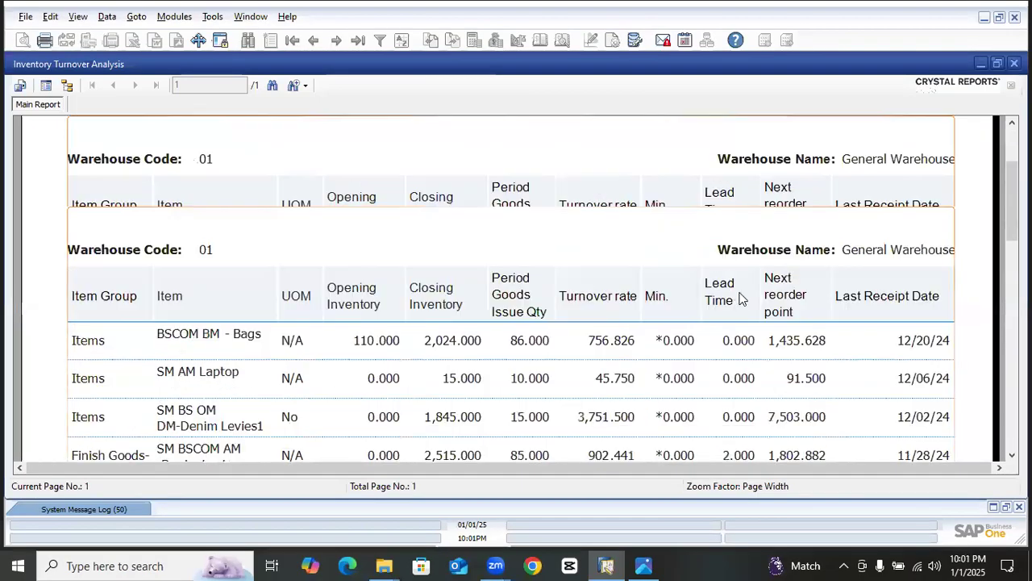
scroll(739, 298, up, 5)
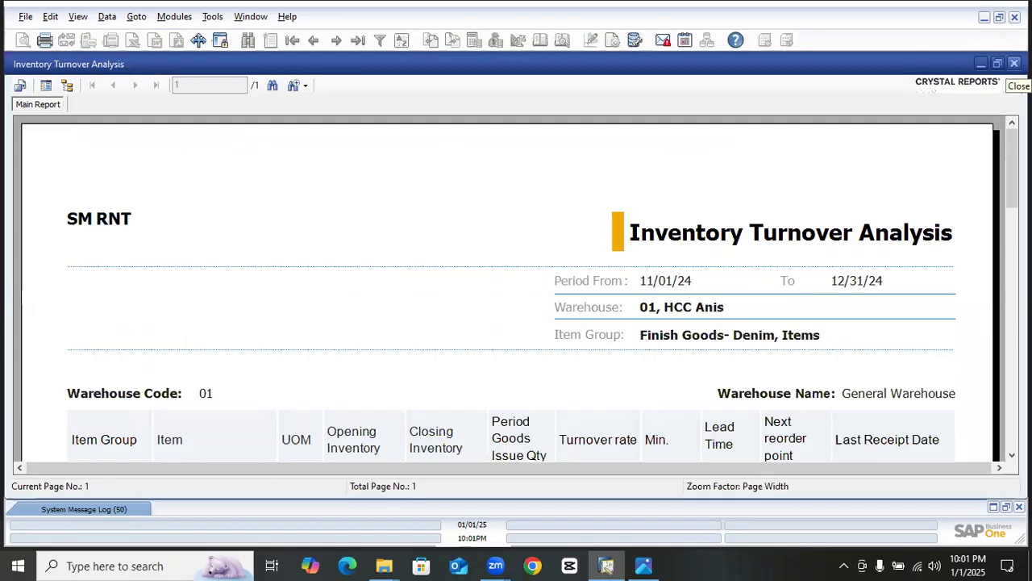
Step: Close the Inventory Turnover Analysis report and its selection criteria, and switch to the Photos window showing RNT Cover Page.jpg
click(1015, 63)
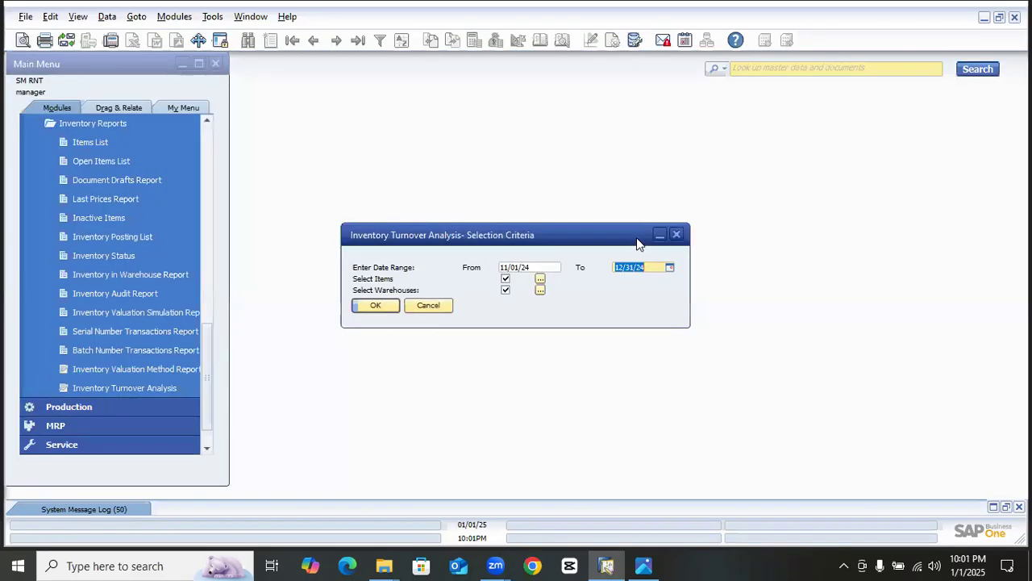
click(428, 305)
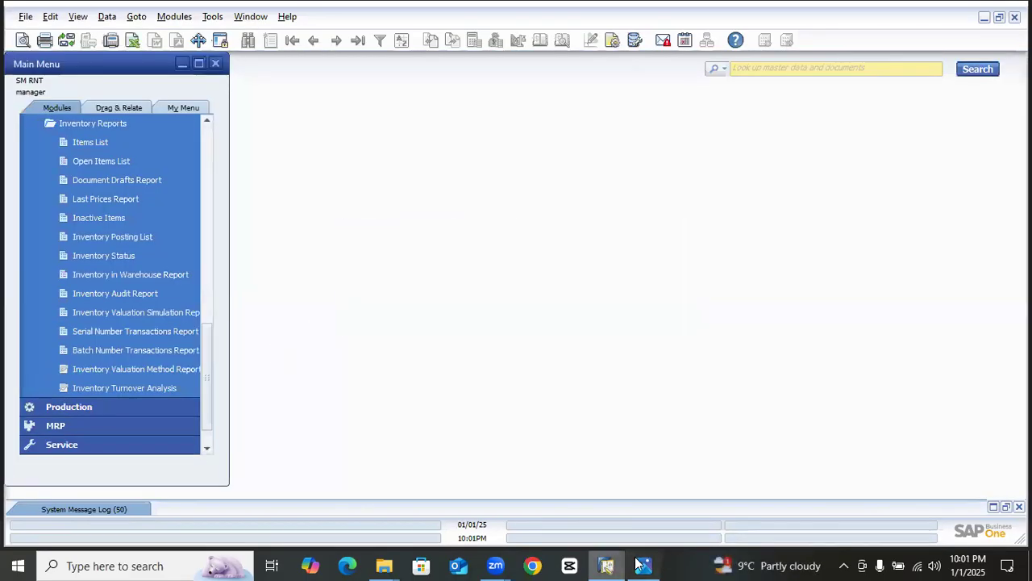
click(645, 565)
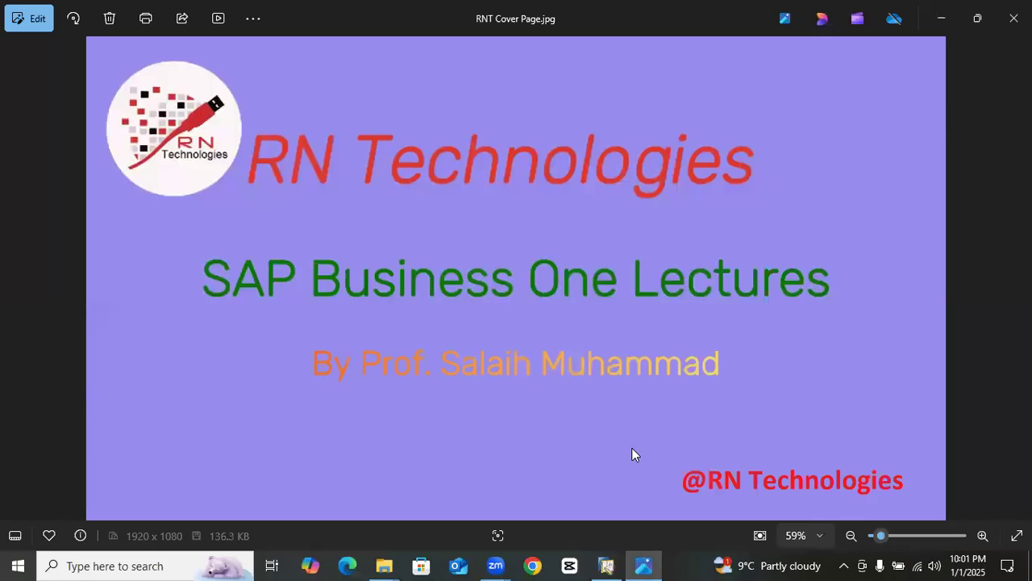